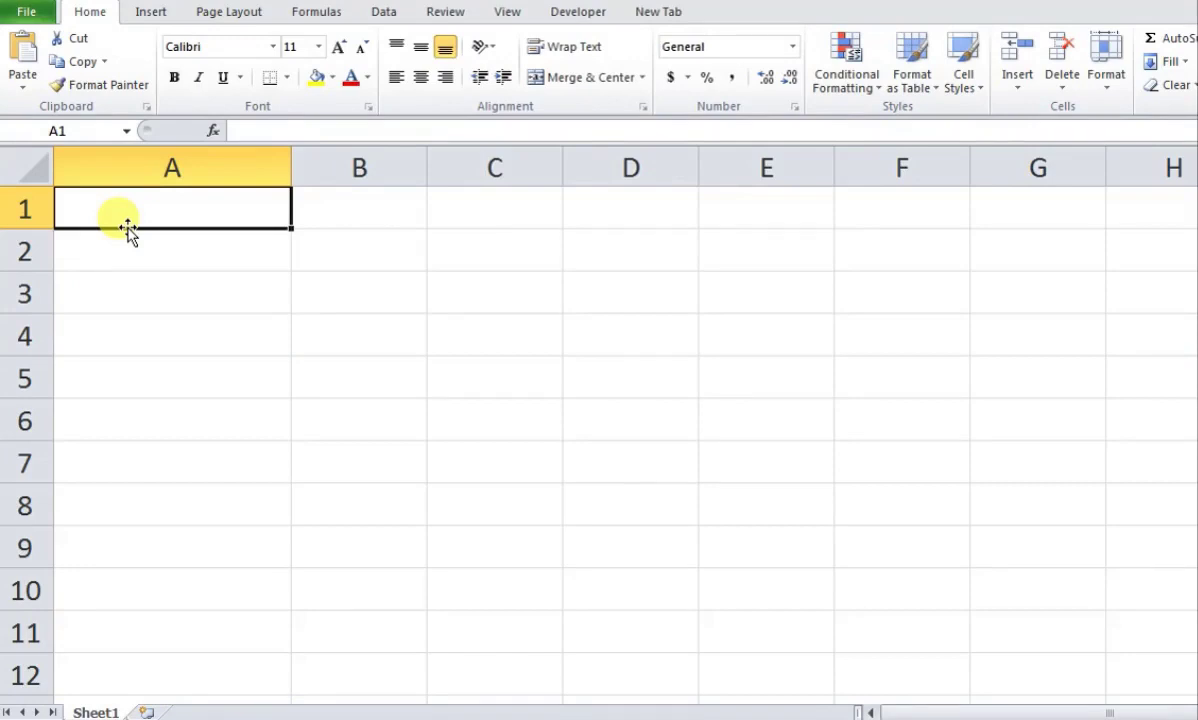
# Browse the Highlight Cells Rules and Top/Bottom Rules submenus under Conditional Formatting
pyautogui.click(840, 98)
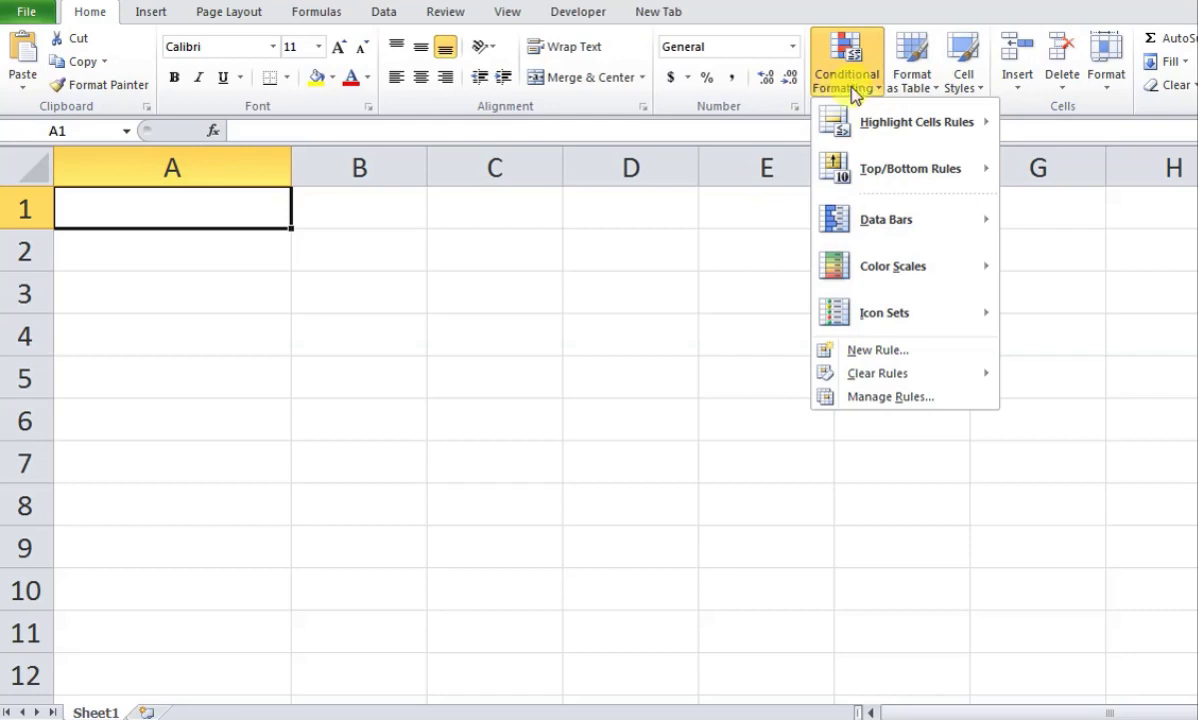
pyautogui.moveTo(855, 127)
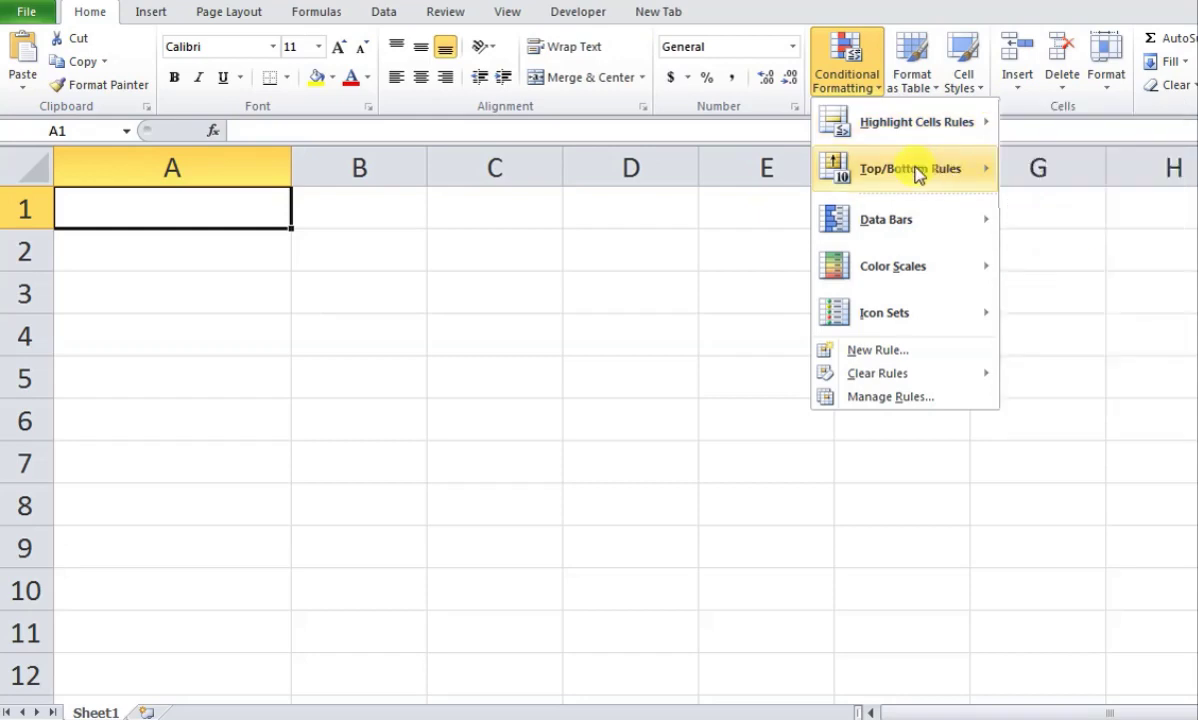
pyautogui.moveTo(917, 171)
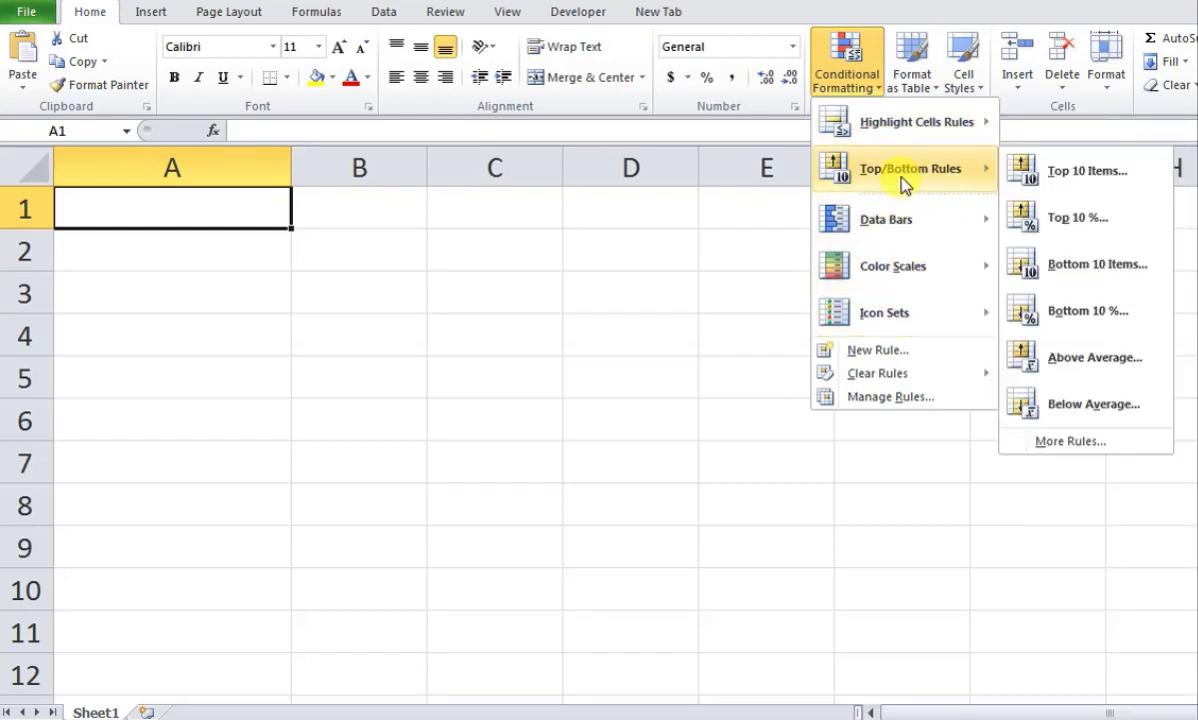
# Enter 10 in A1 and 20 in A2
pyautogui.click(246, 216)
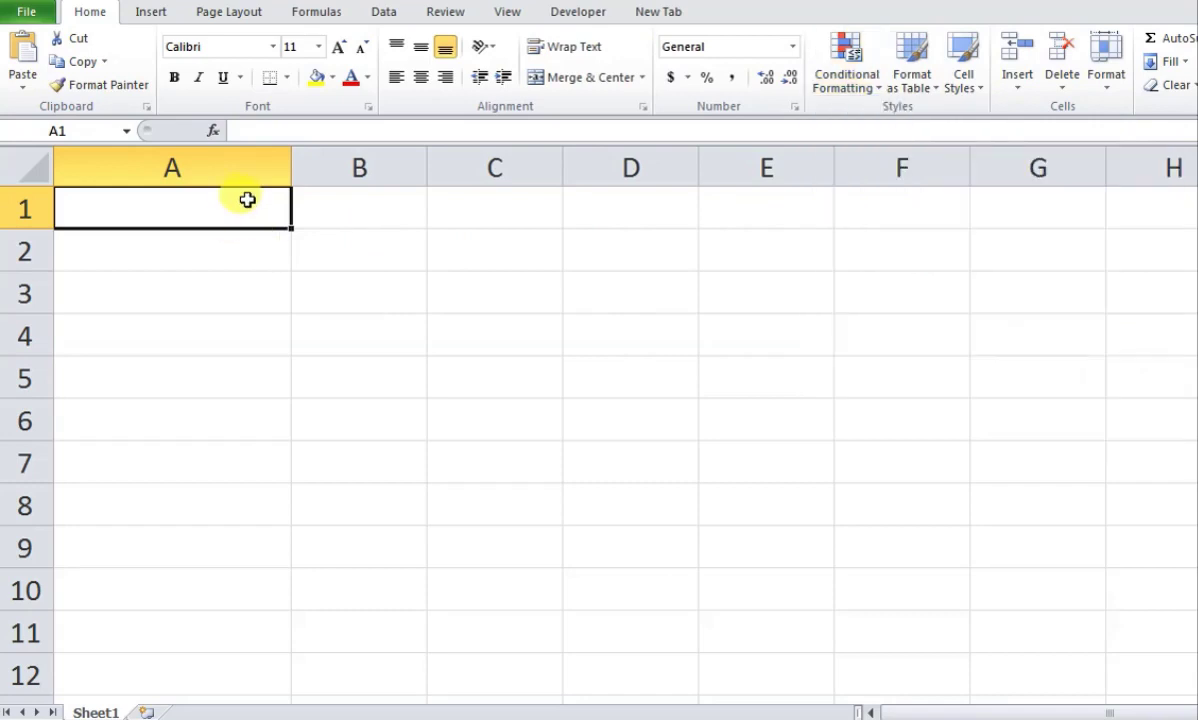
pyautogui.write('10')
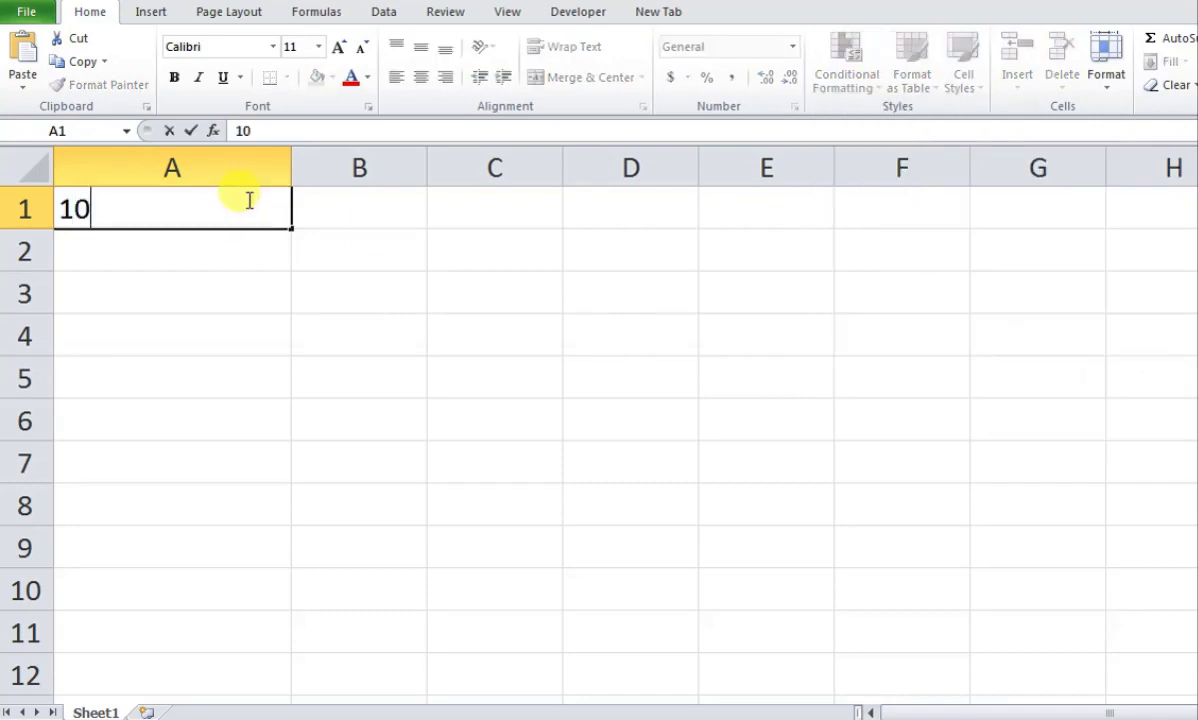
pyautogui.press('Return')
pyautogui.write('2')
pyautogui.press('Return')
pyautogui.press('Up')
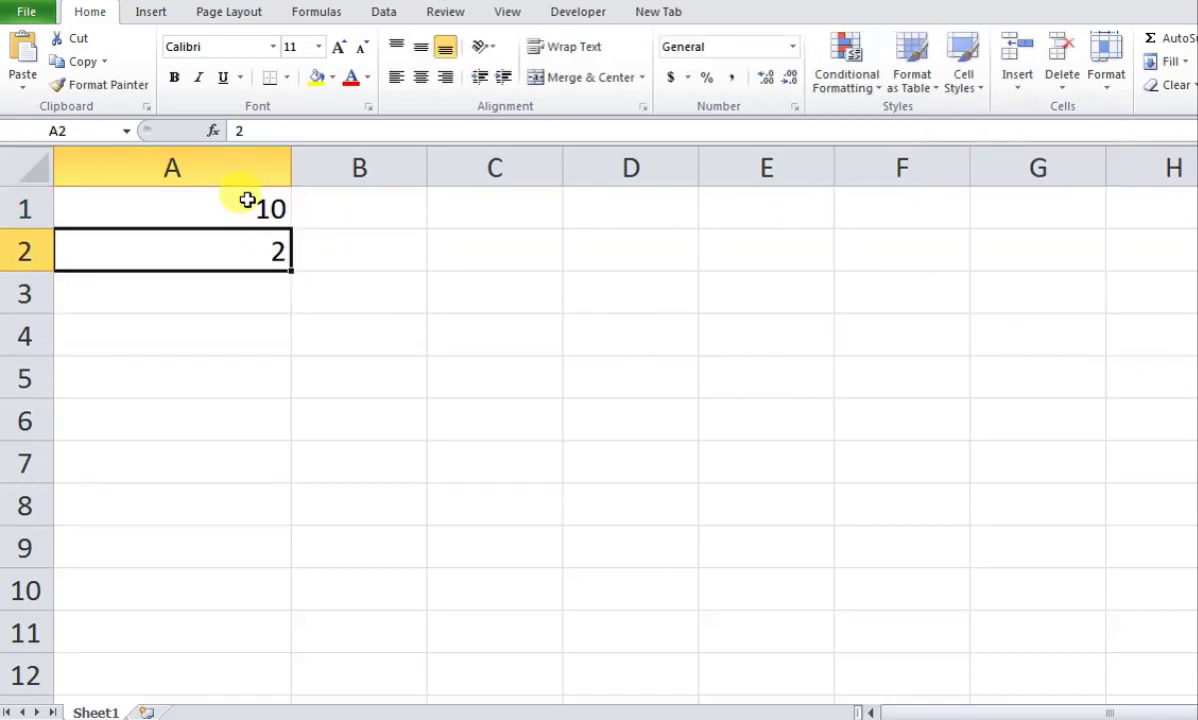
pyautogui.press('F2')
pyautogui.write('0')
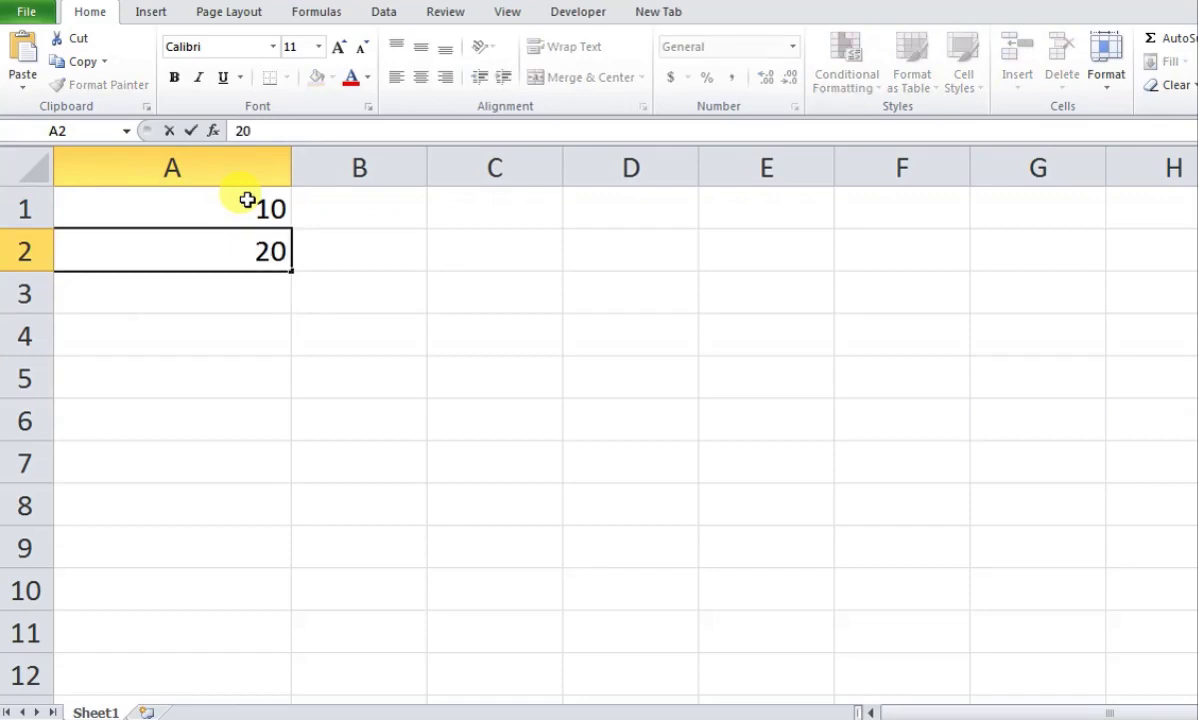
pyautogui.press('Return')
# Clear the stray entry in A3 and fill the 10, 20 series down to 100 in A10
pyautogui.write('13')
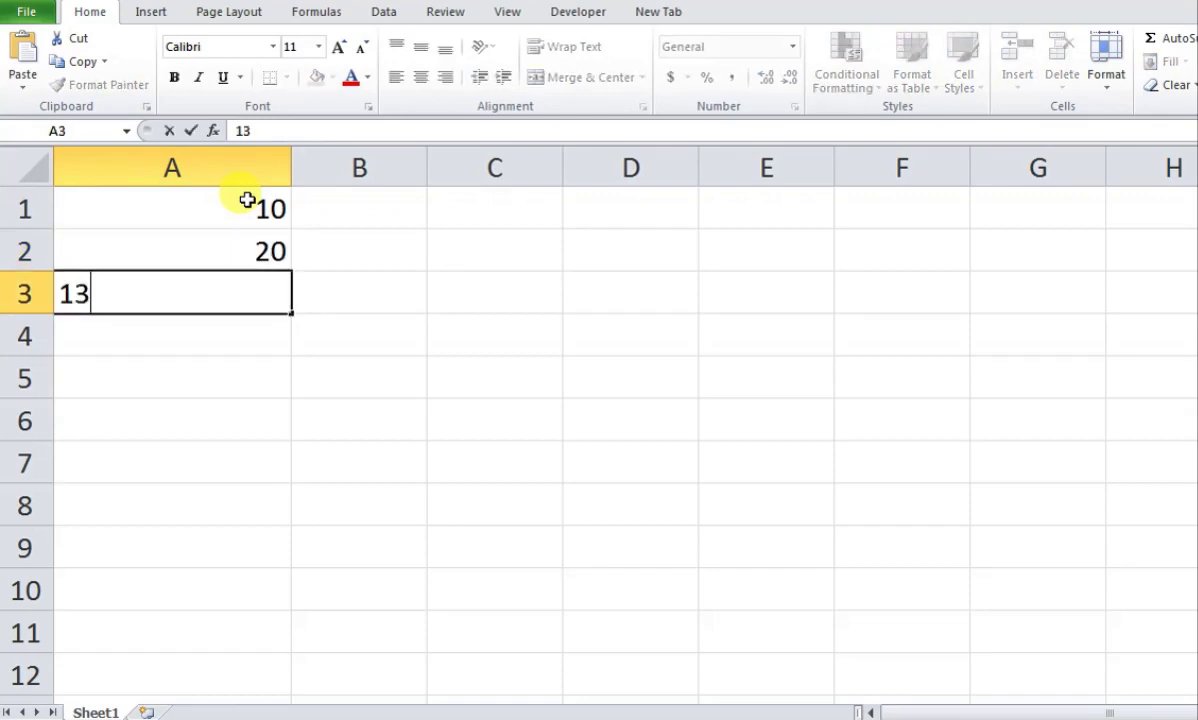
pyautogui.press('Return')
pyautogui.press('Up')
pyautogui.press('Delete')
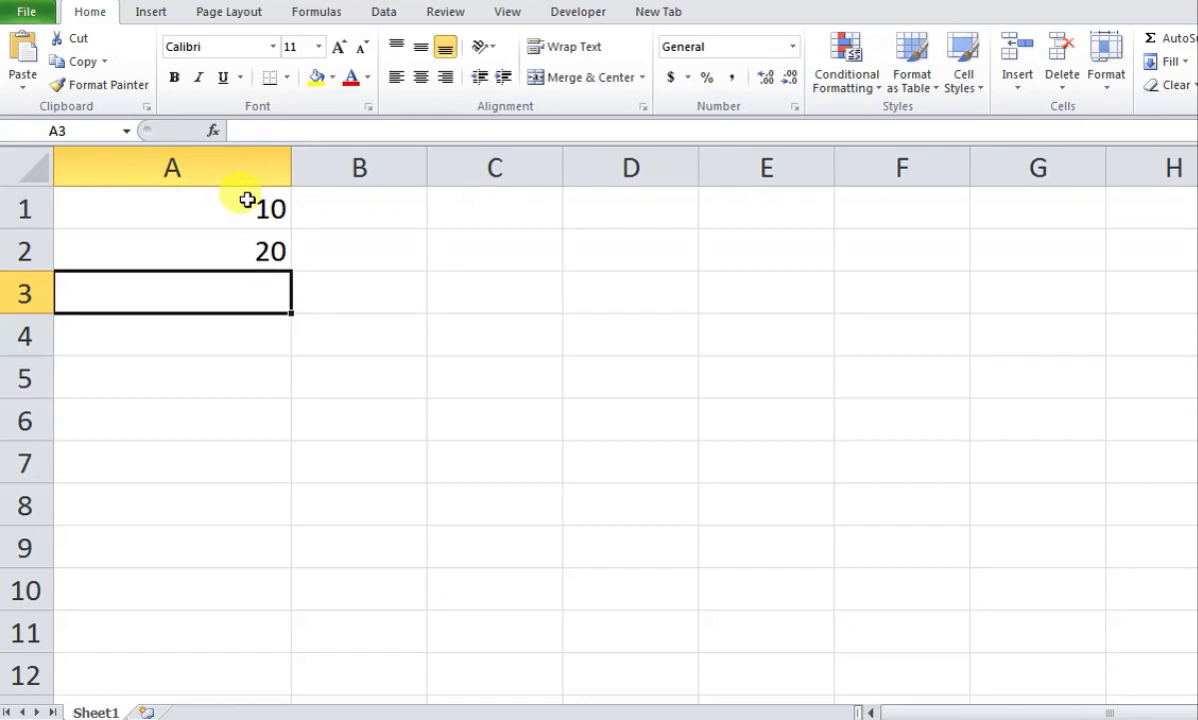
pyautogui.moveTo(247, 200); pyautogui.dragTo(251, 232)
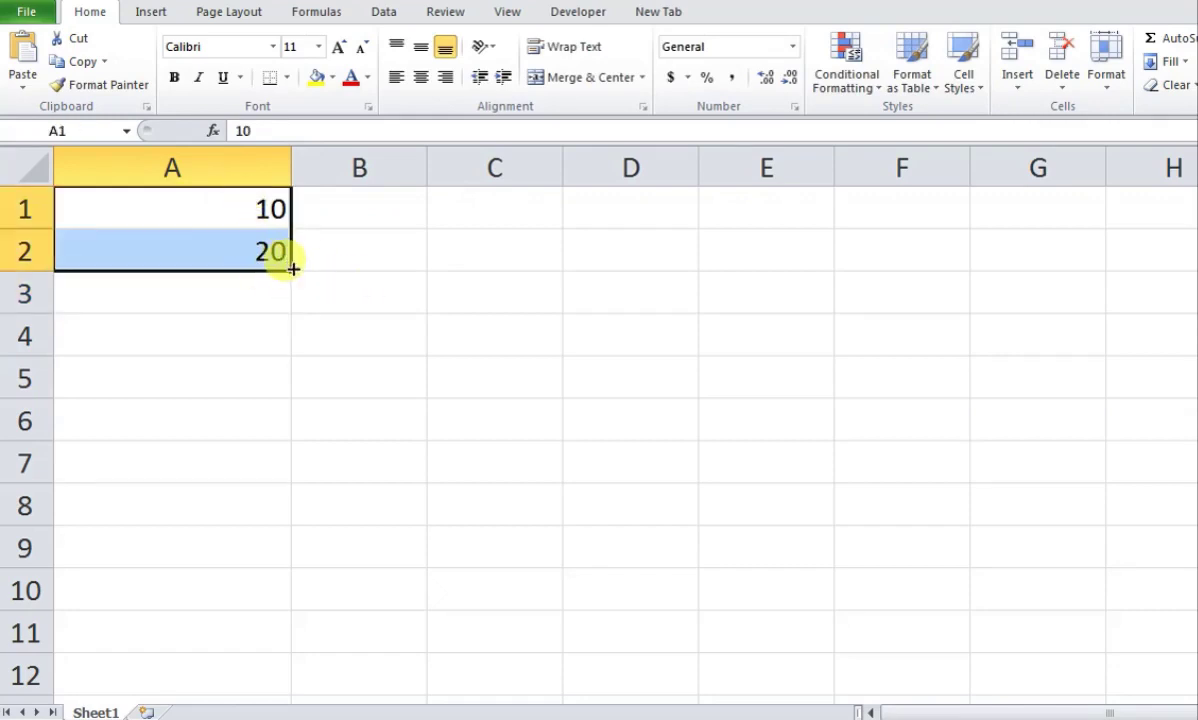
pyautogui.moveTo(290, 270); pyautogui.dragTo(262, 620)
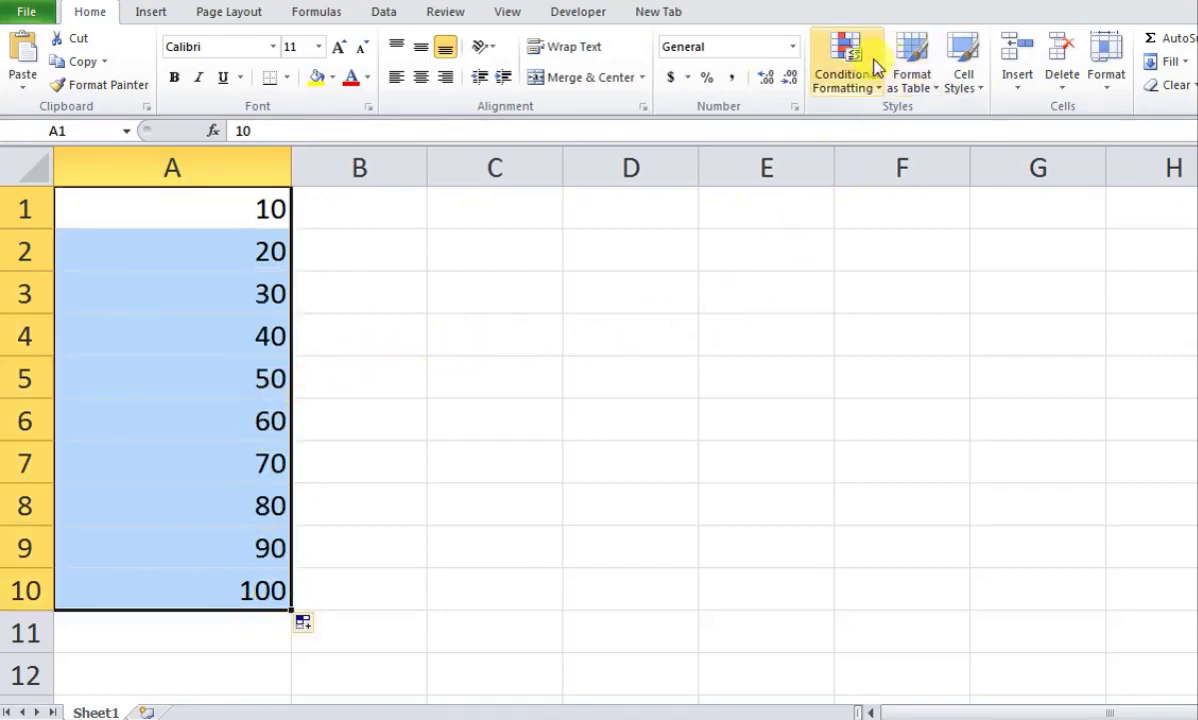
# Apply a Top 5 Items rule to A1:A10 using Green Fill with Dark Green Text
pyautogui.click(840, 85)
pyautogui.moveTo(855, 165)
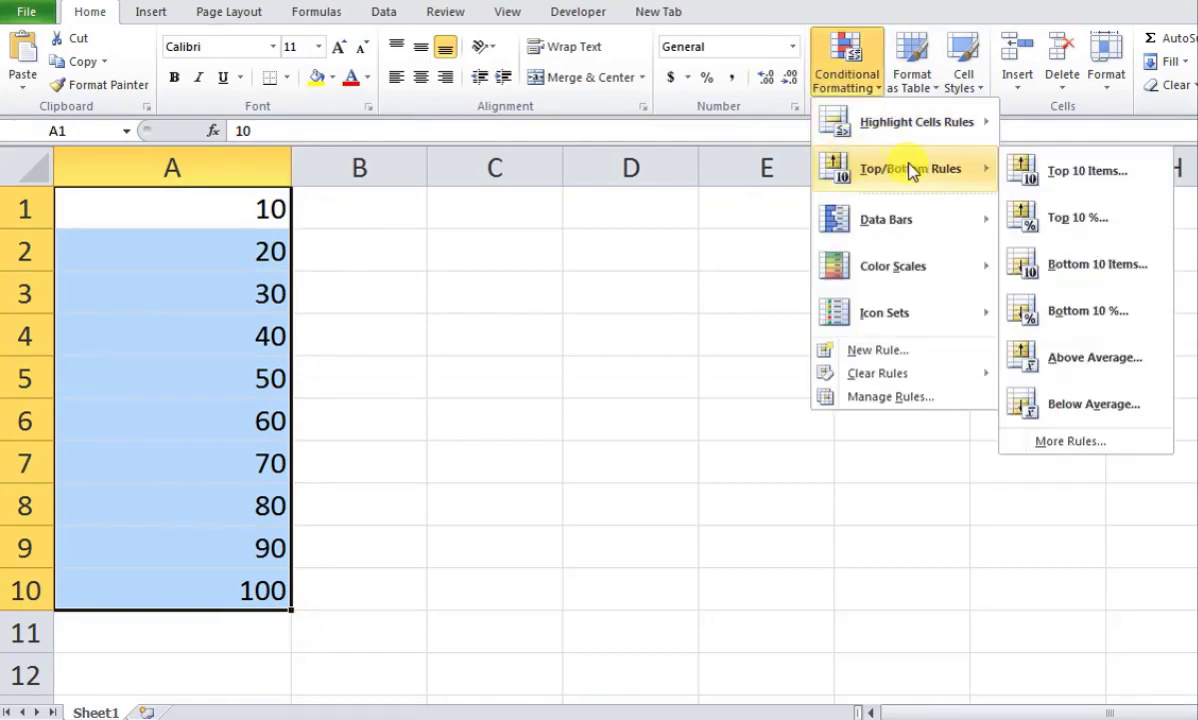
pyautogui.click(1118, 187)
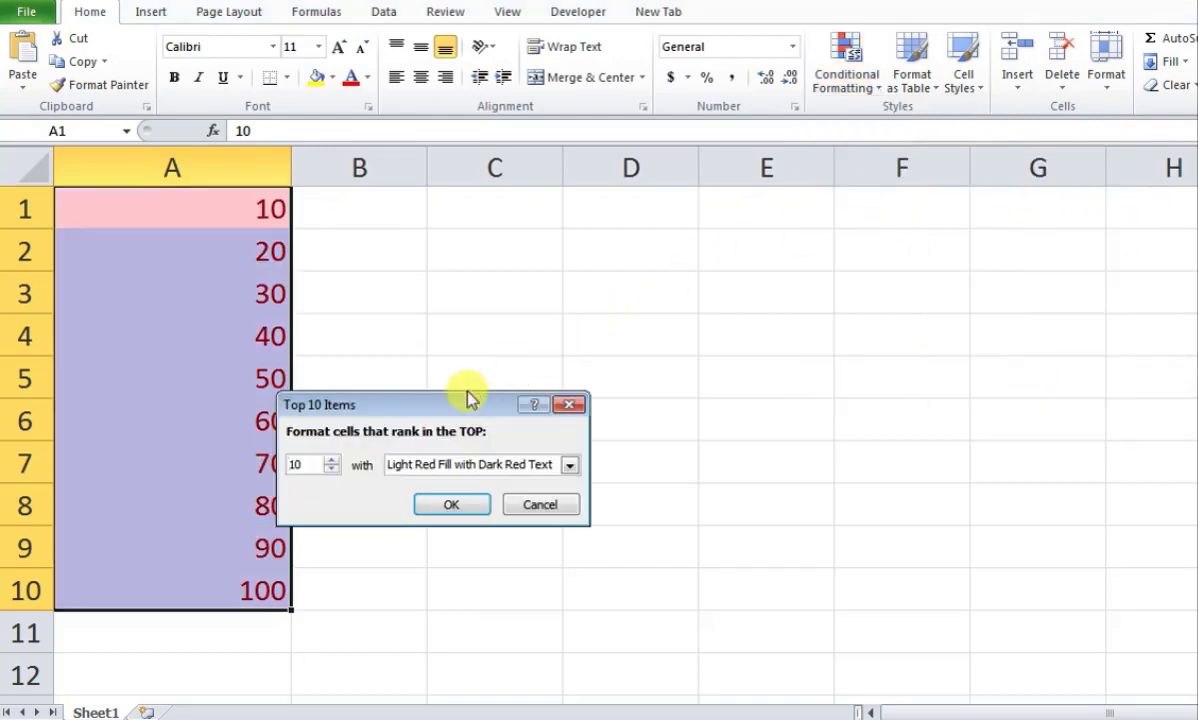
pyautogui.moveTo(412, 405); pyautogui.dragTo(632, 310)
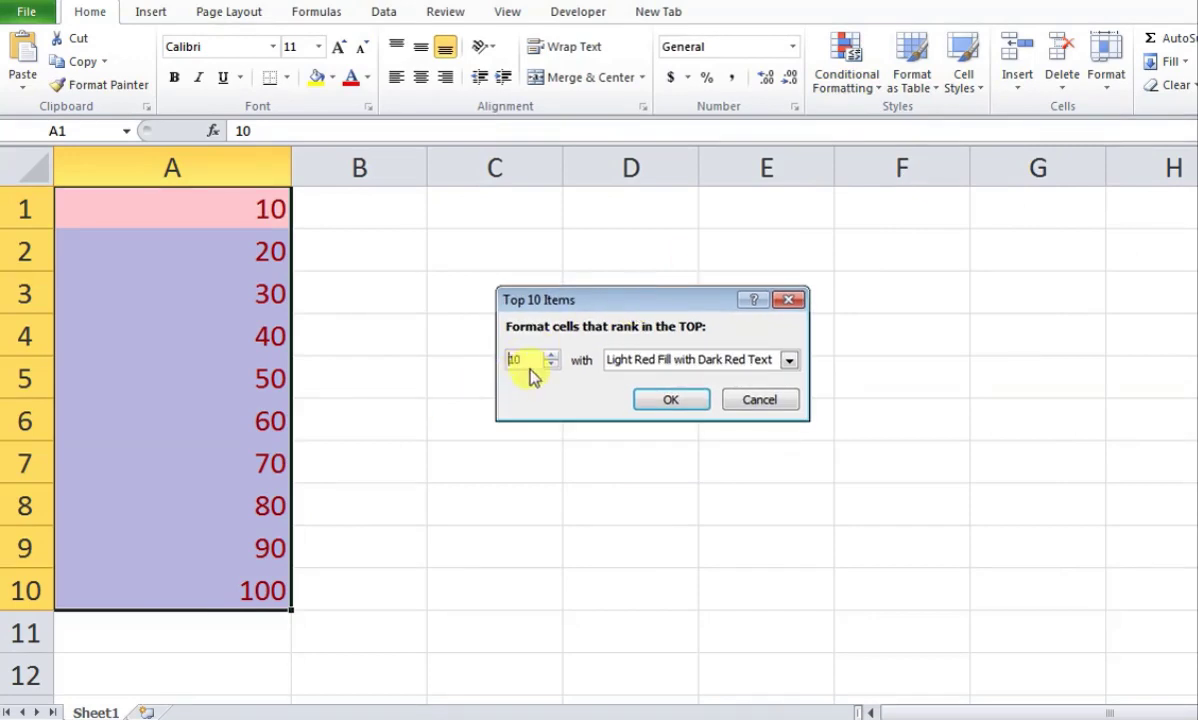
pyautogui.moveTo(537, 360); pyautogui.dragTo(493, 366)
pyautogui.write('5')
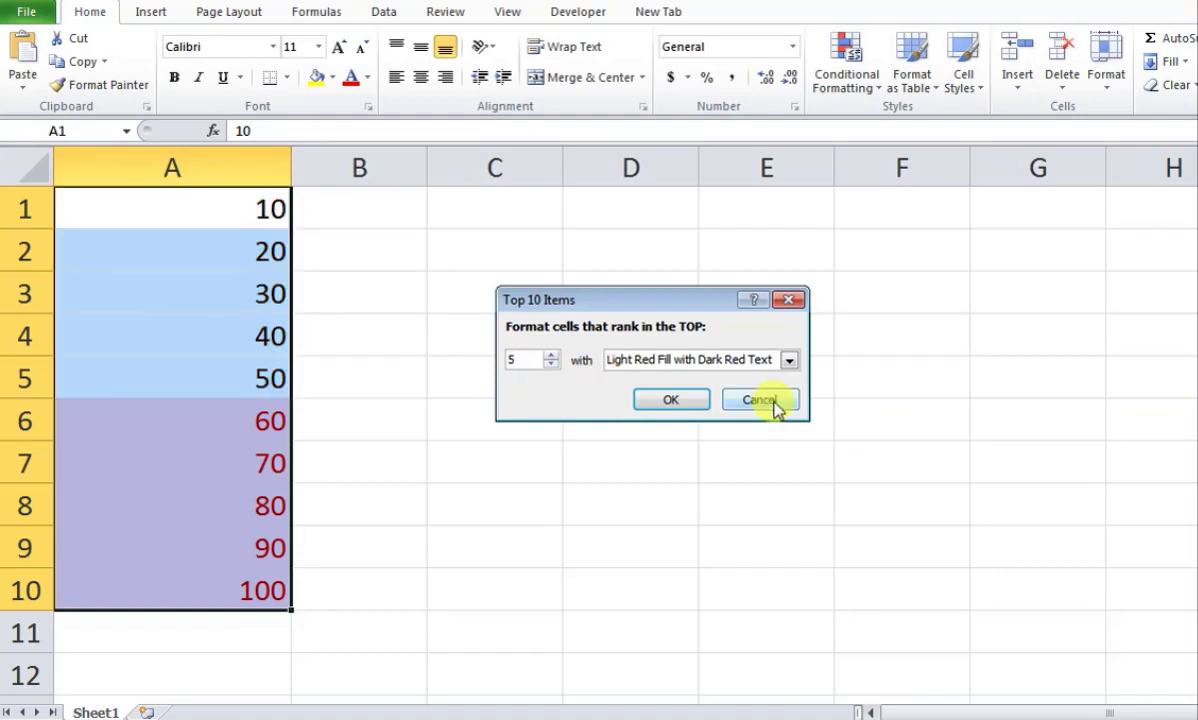
pyautogui.click(776, 362)
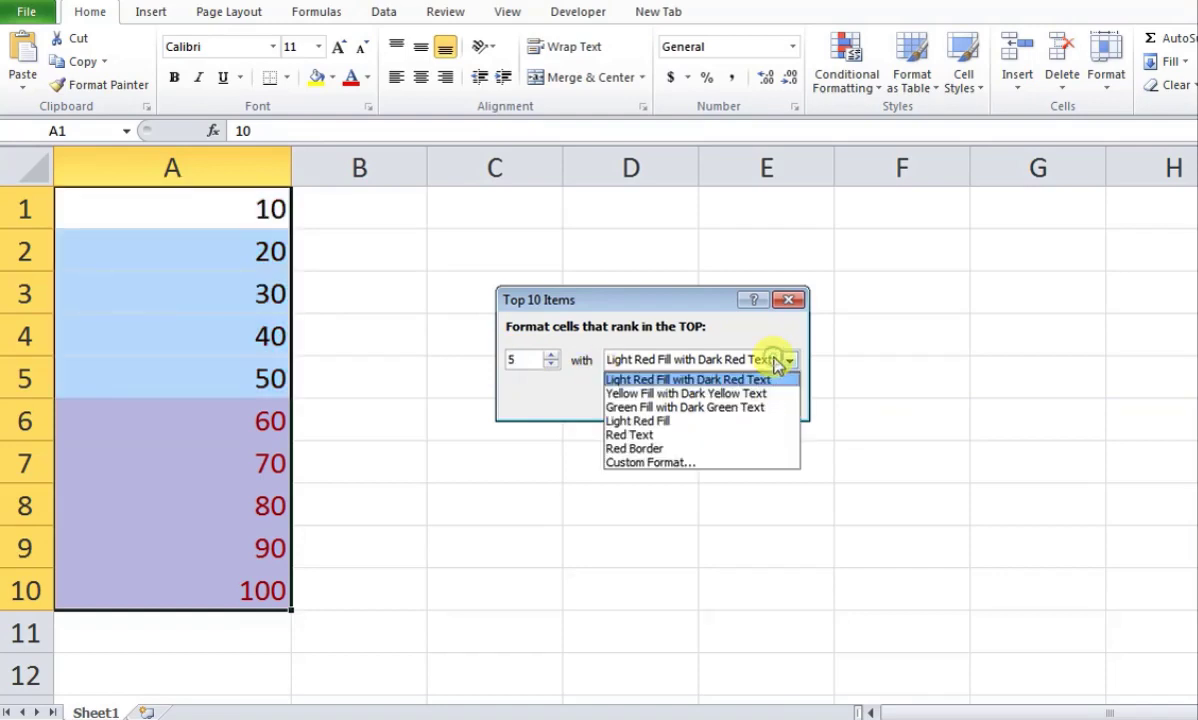
pyautogui.click(722, 407)
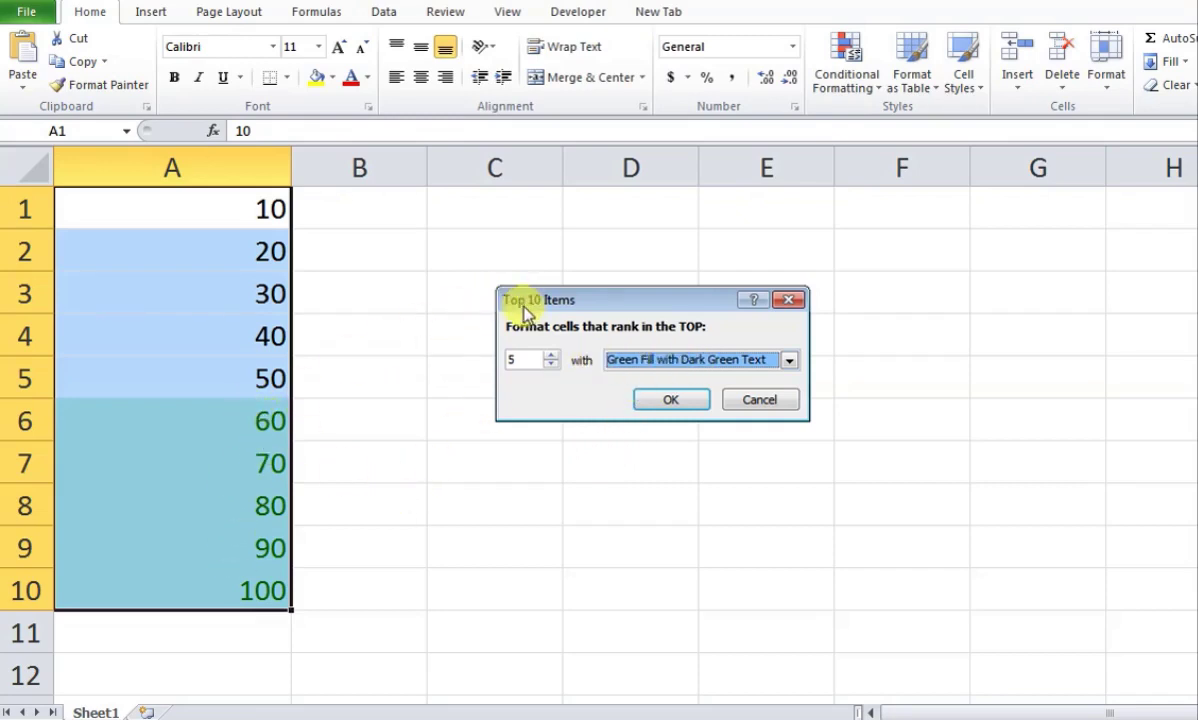
pyautogui.click(667, 400)
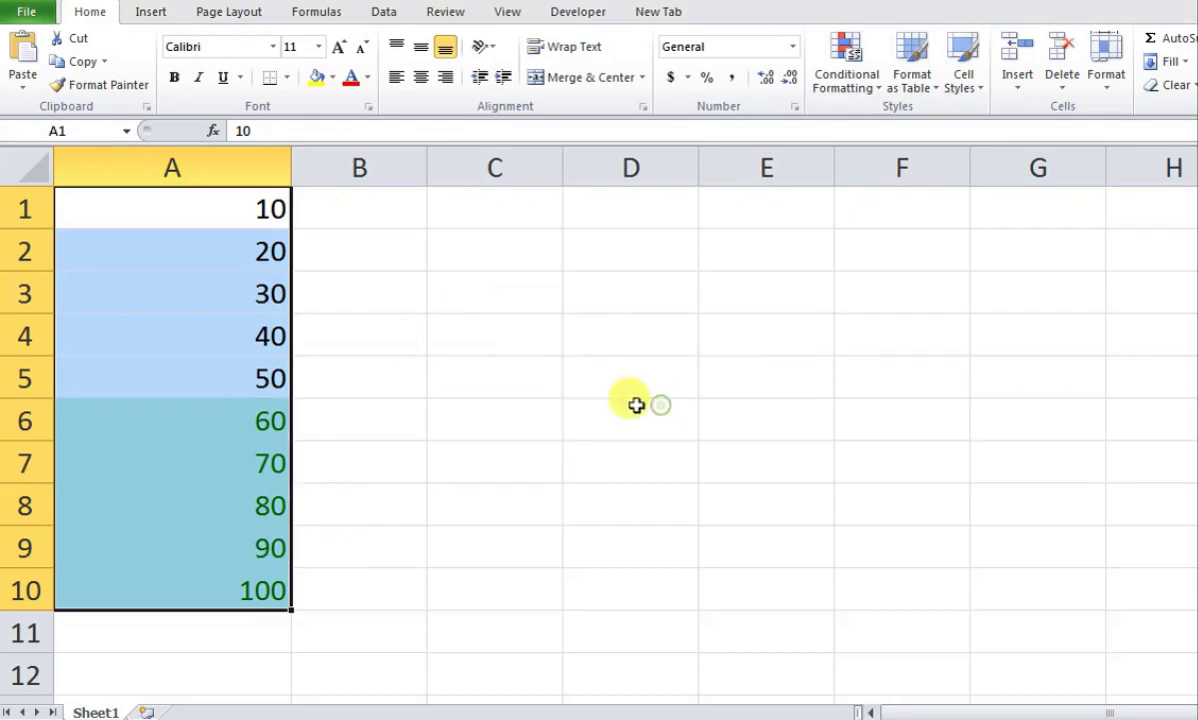
pyautogui.click(362, 495)
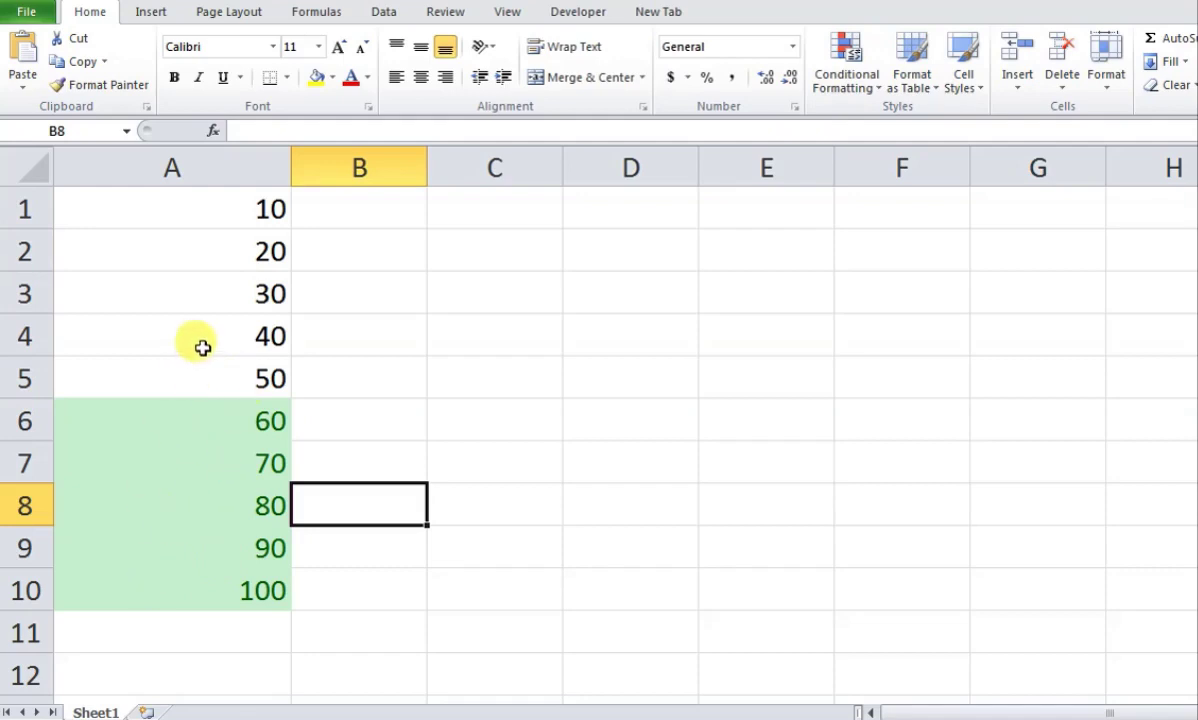
# Change A4 to 145 and watch the top-5 green highlighting update
pyautogui.click(227, 321)
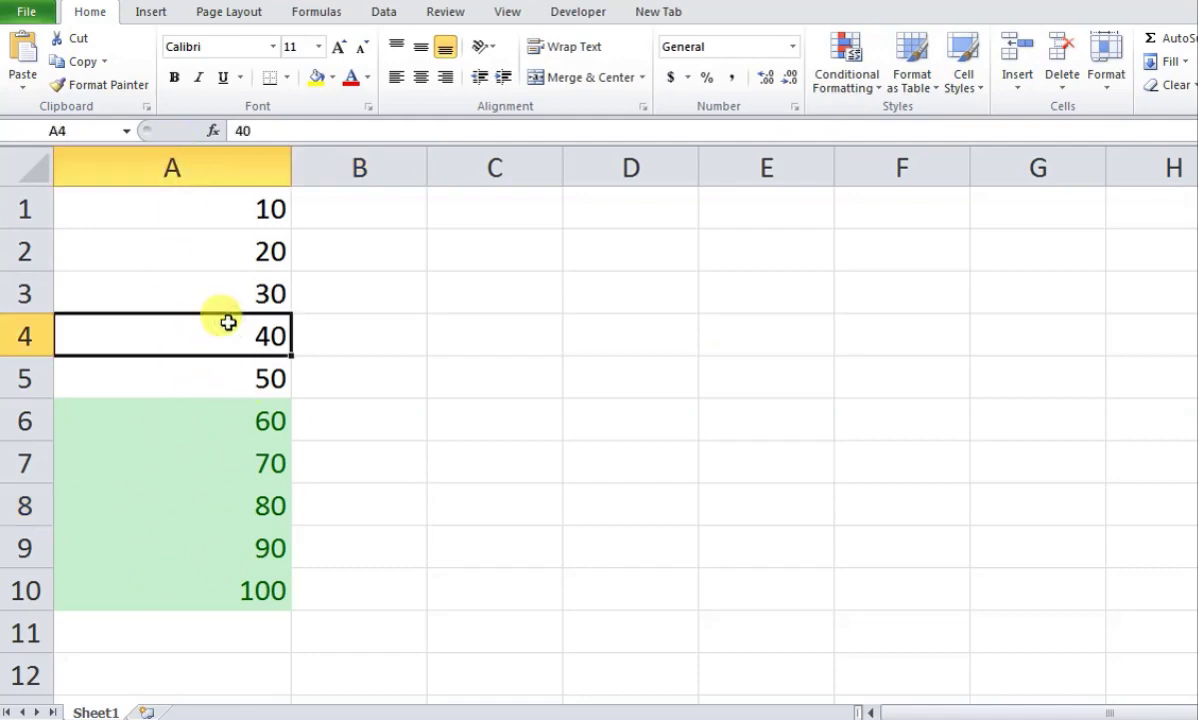
pyautogui.write('1')
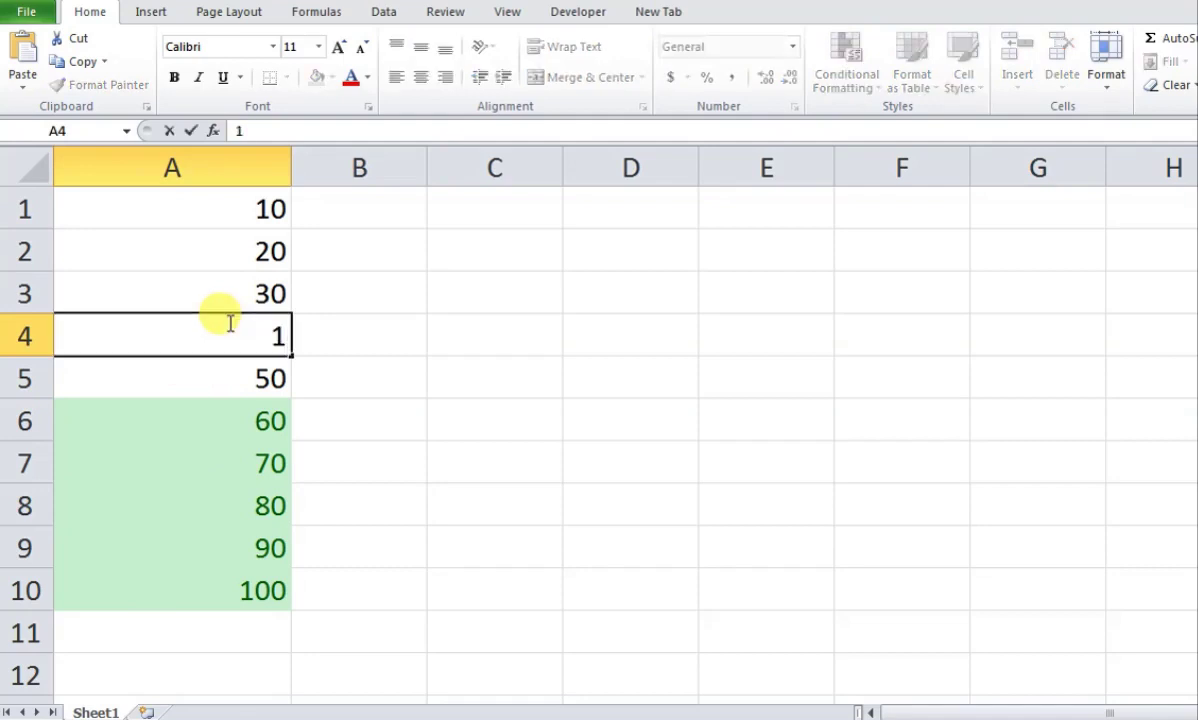
pyautogui.write('45')
pyautogui.press('Return')
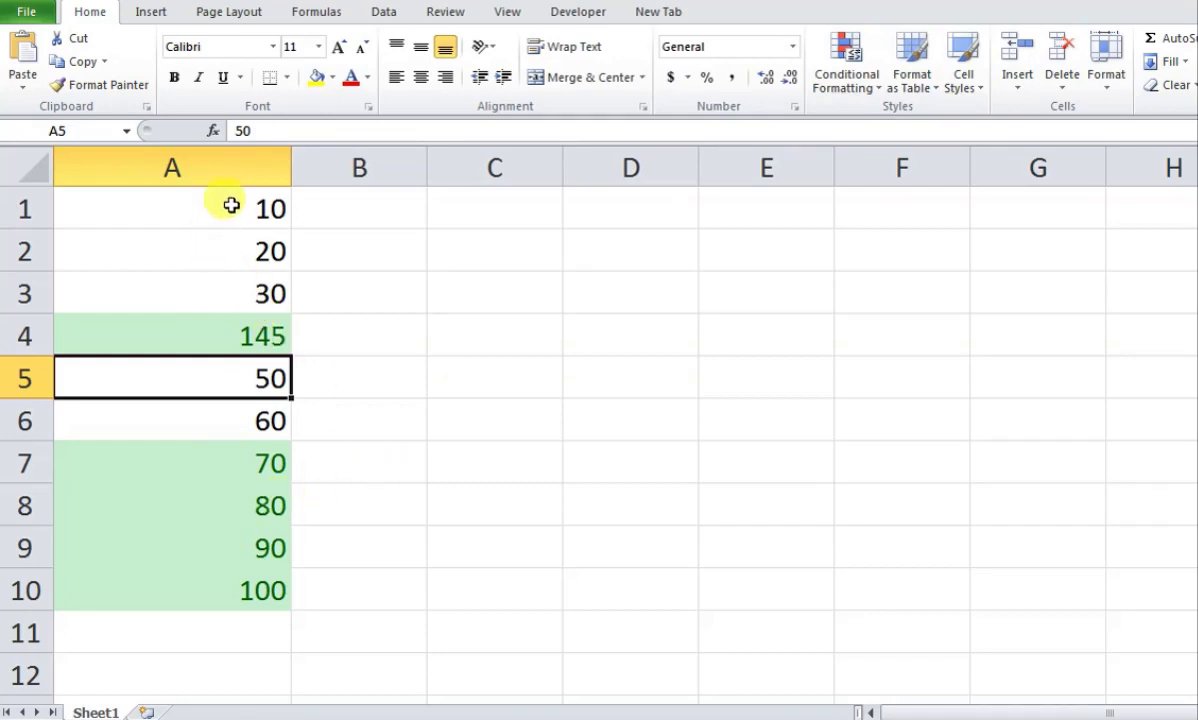
pyautogui.moveTo(231, 205); pyautogui.dragTo(219, 580)
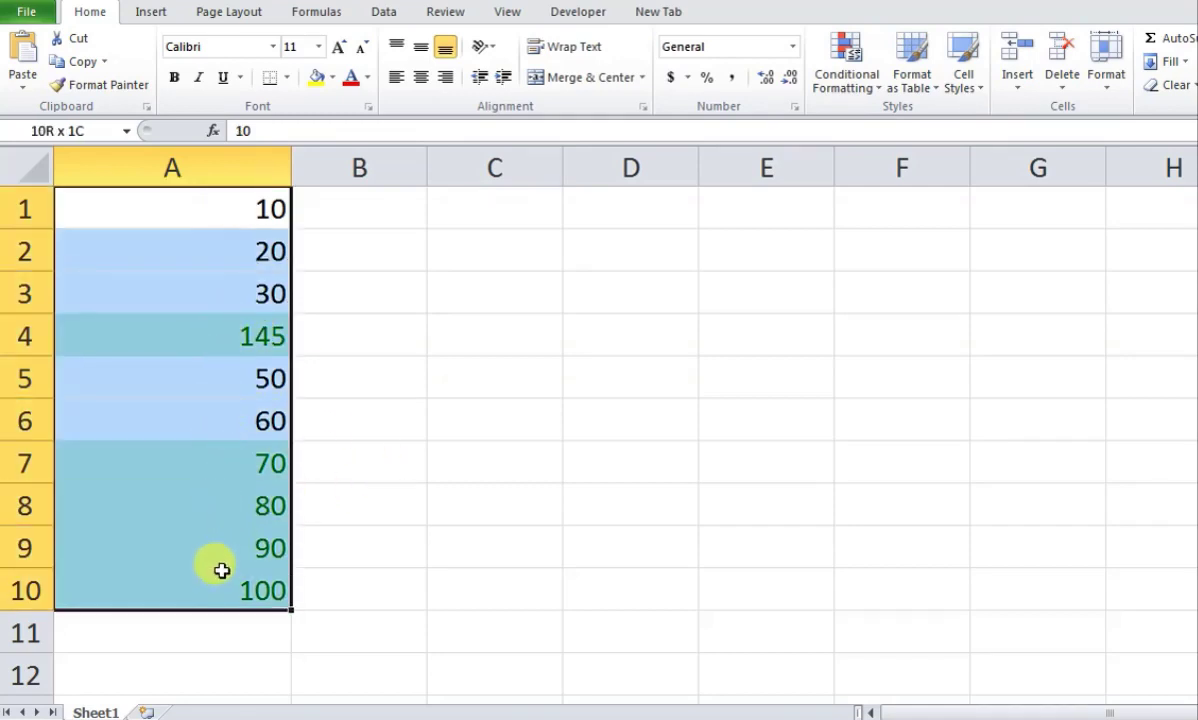
pyautogui.click(846, 72)
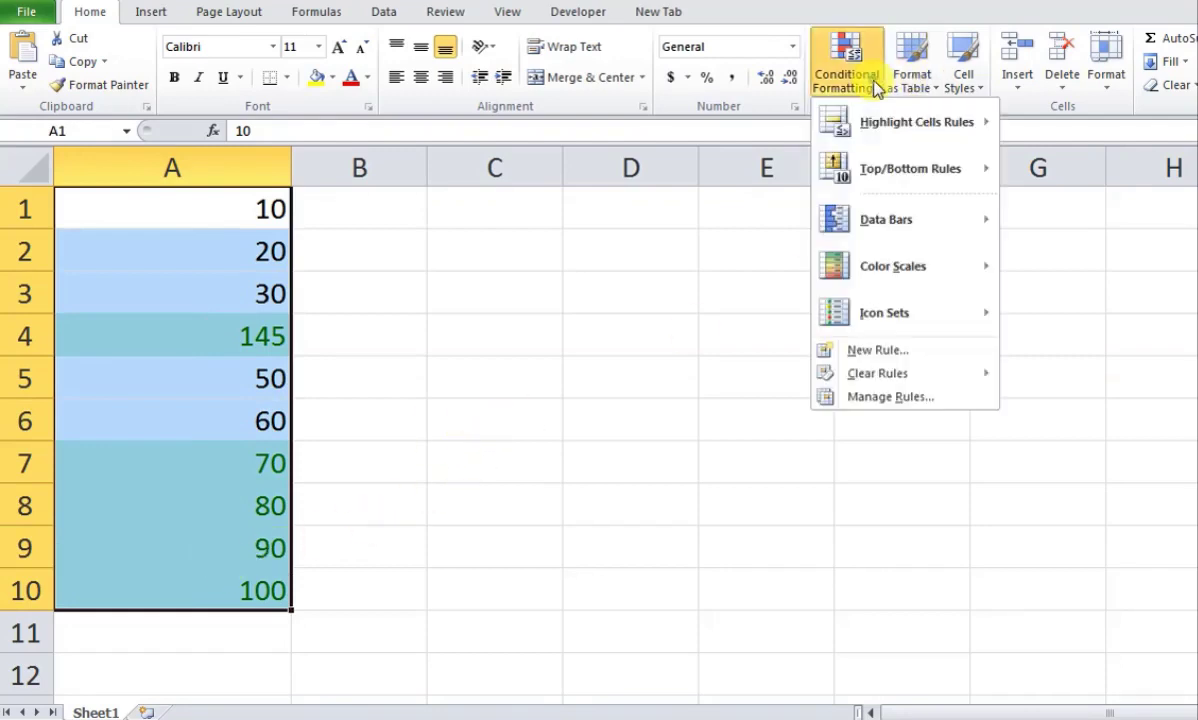
pyautogui.moveTo(888, 185)
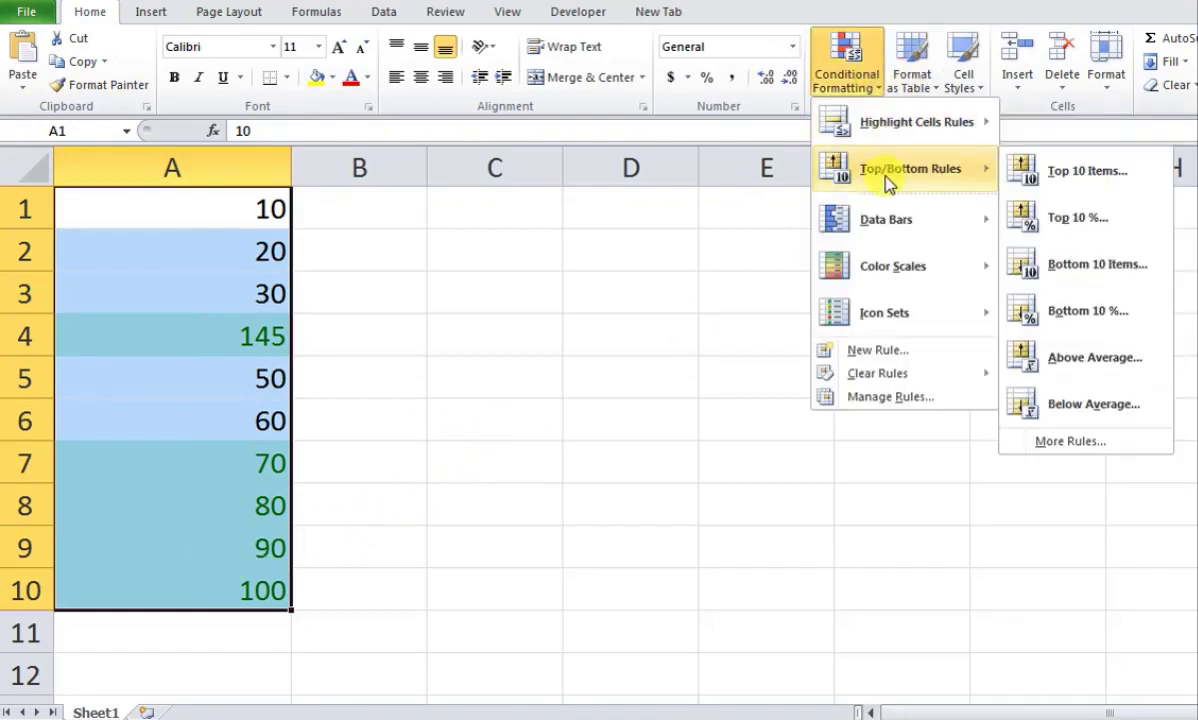
pyautogui.click(1087, 171)
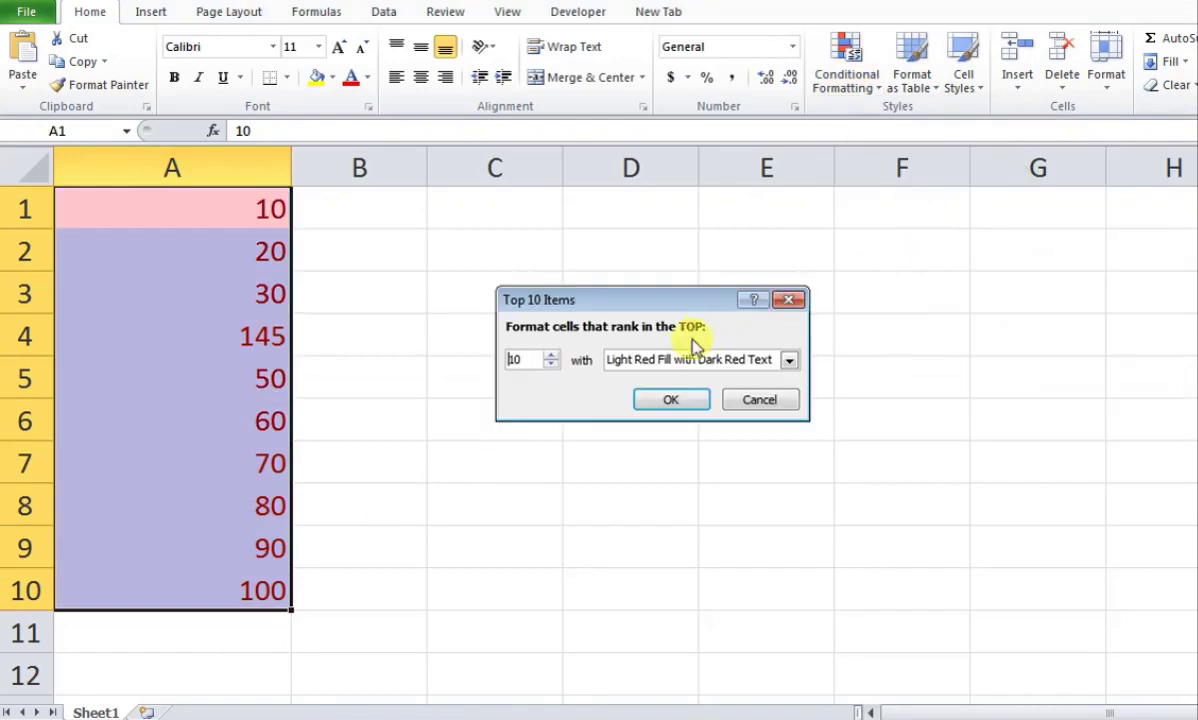
pyautogui.press('BackSpace')
pyautogui.press('BackSpace')
pyautogui.write('2')
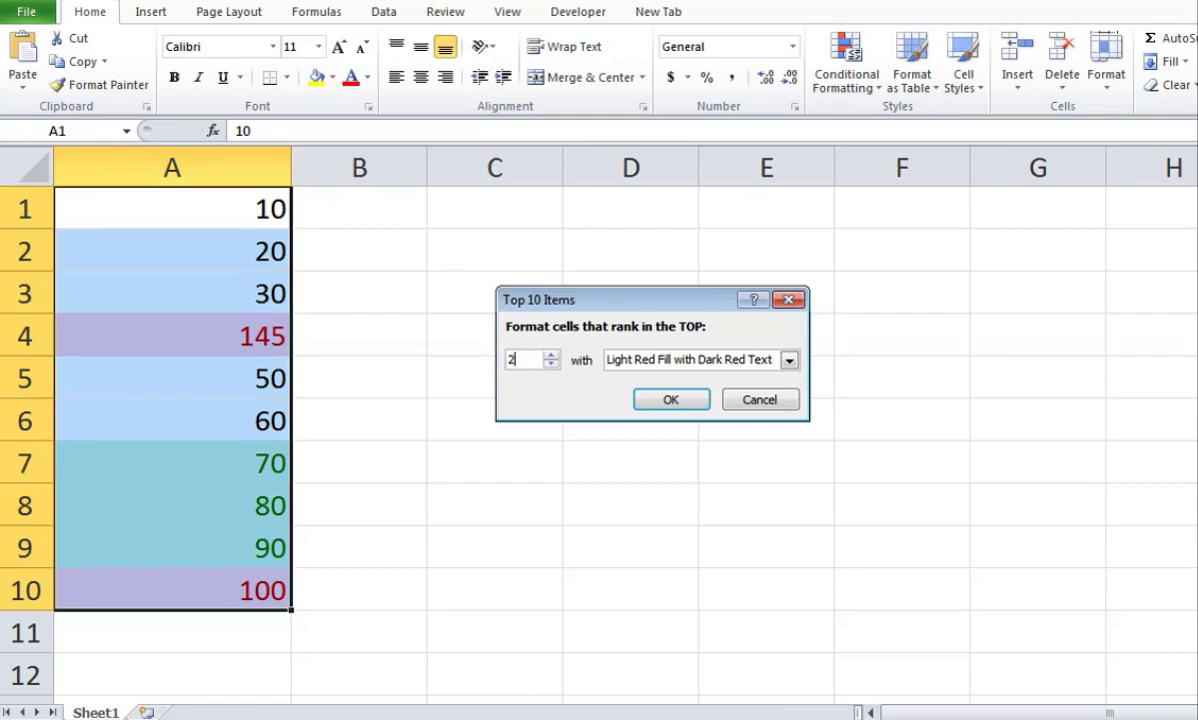
pyautogui.press('BackSpace')
pyautogui.click(757, 404)
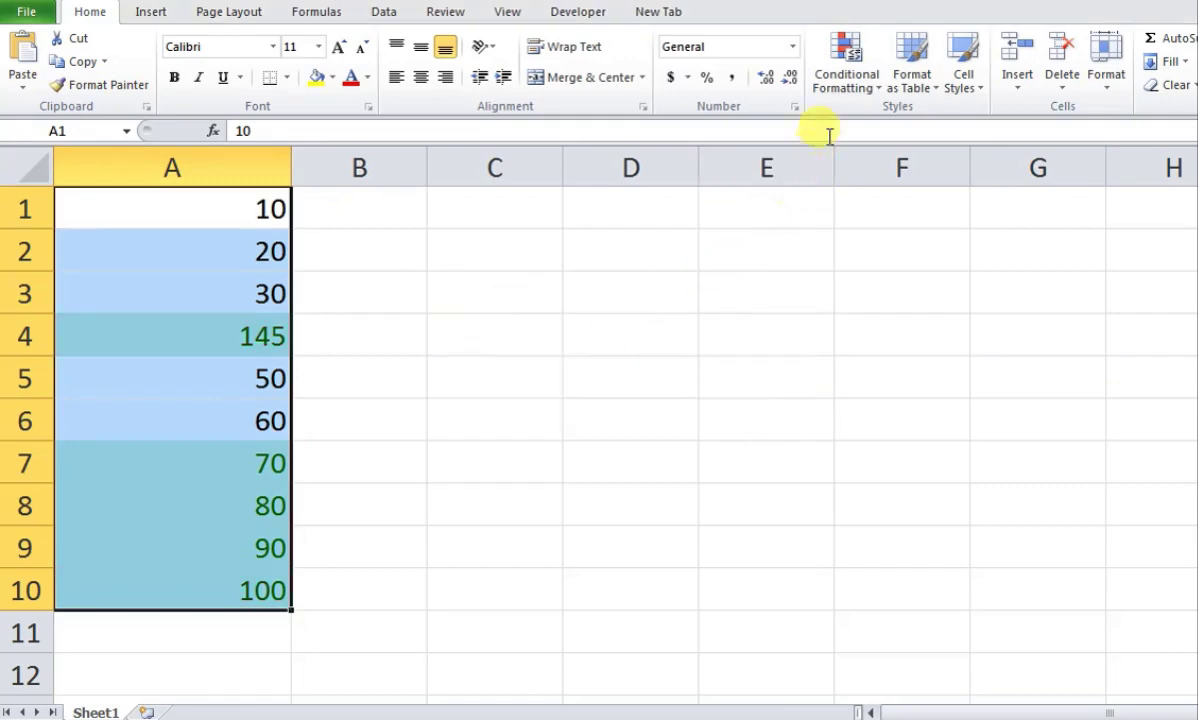
# Clear the rules from the selected cells and restore the plain 10-to-100 series
pyautogui.click(846, 82)
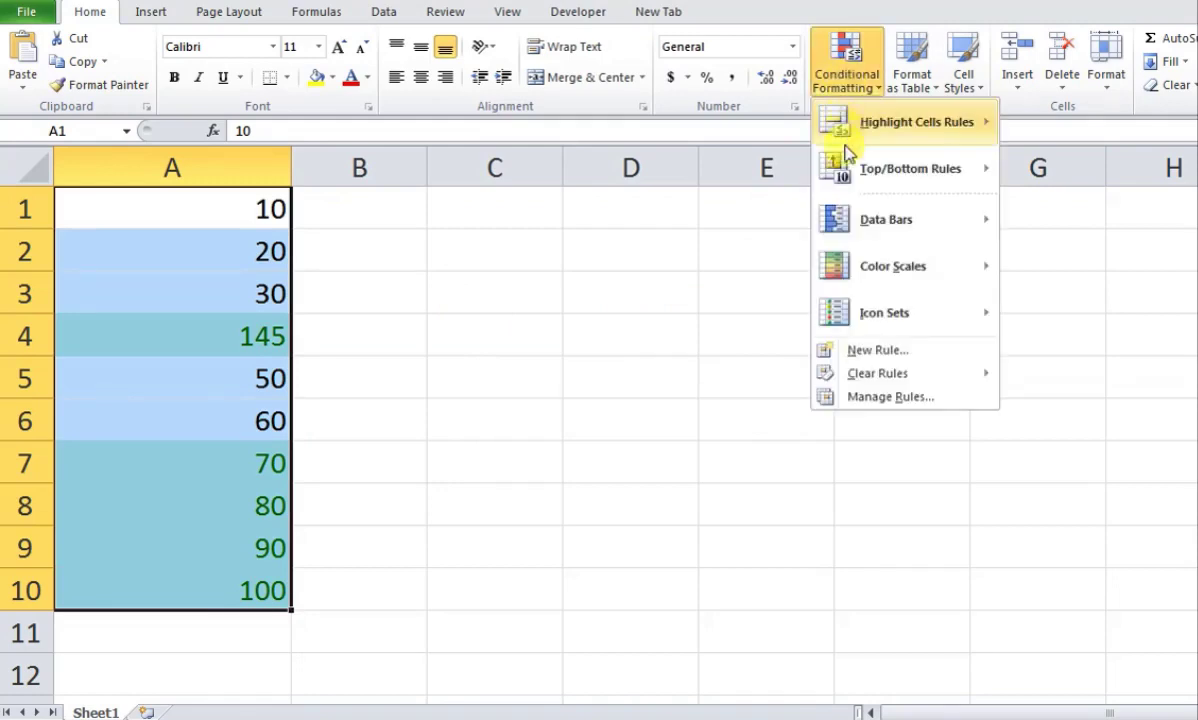
pyautogui.moveTo(862, 379)
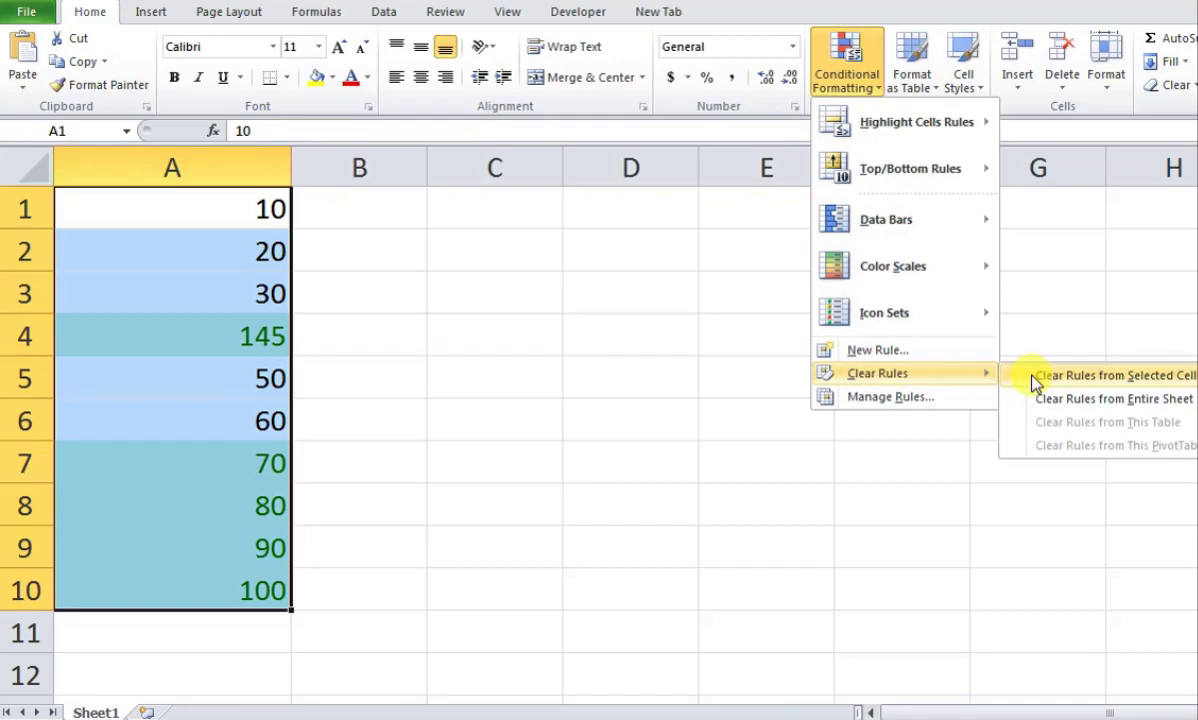
pyautogui.click(1148, 378)
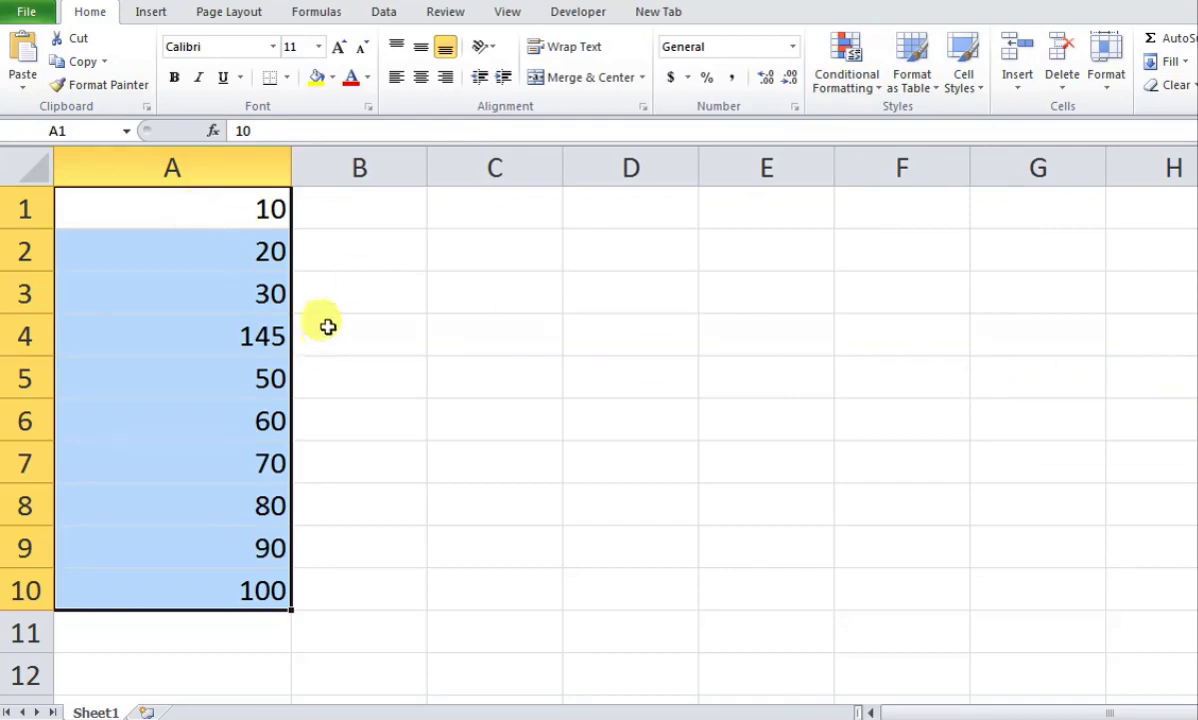
pyautogui.click(420, 292)
pyautogui.moveTo(257, 216)
pyautogui.mouseDown()
pyautogui.moveTo(296, 262)
pyautogui.moveTo(293, 609)
pyautogui.mouseUp()
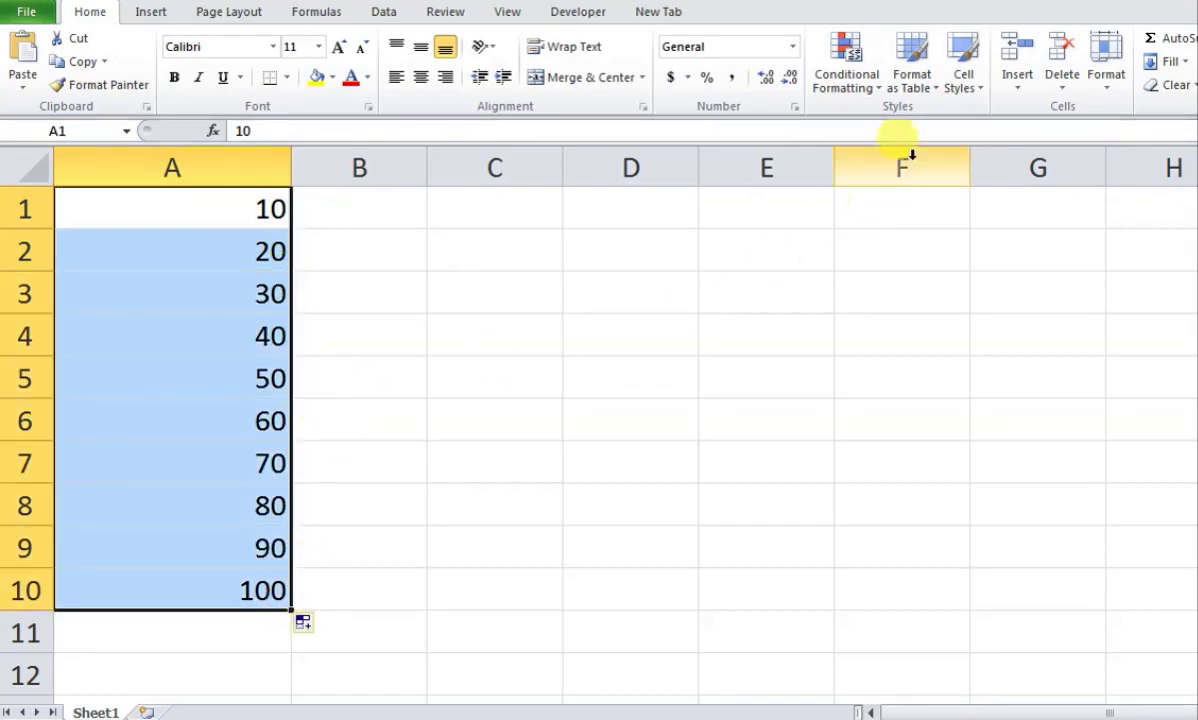
# Add a Top 10% rule to column A with the percentage set to 20
pyautogui.click(853, 70)
pyautogui.moveTo(845, 168)
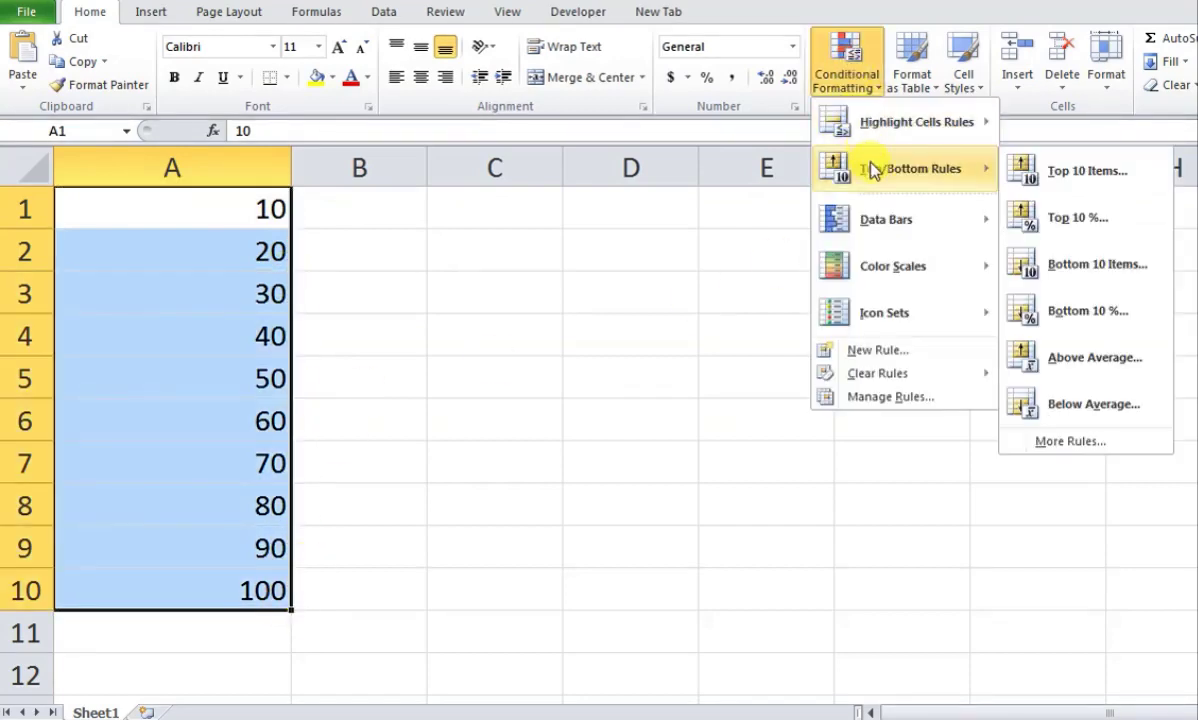
pyautogui.click(1087, 229)
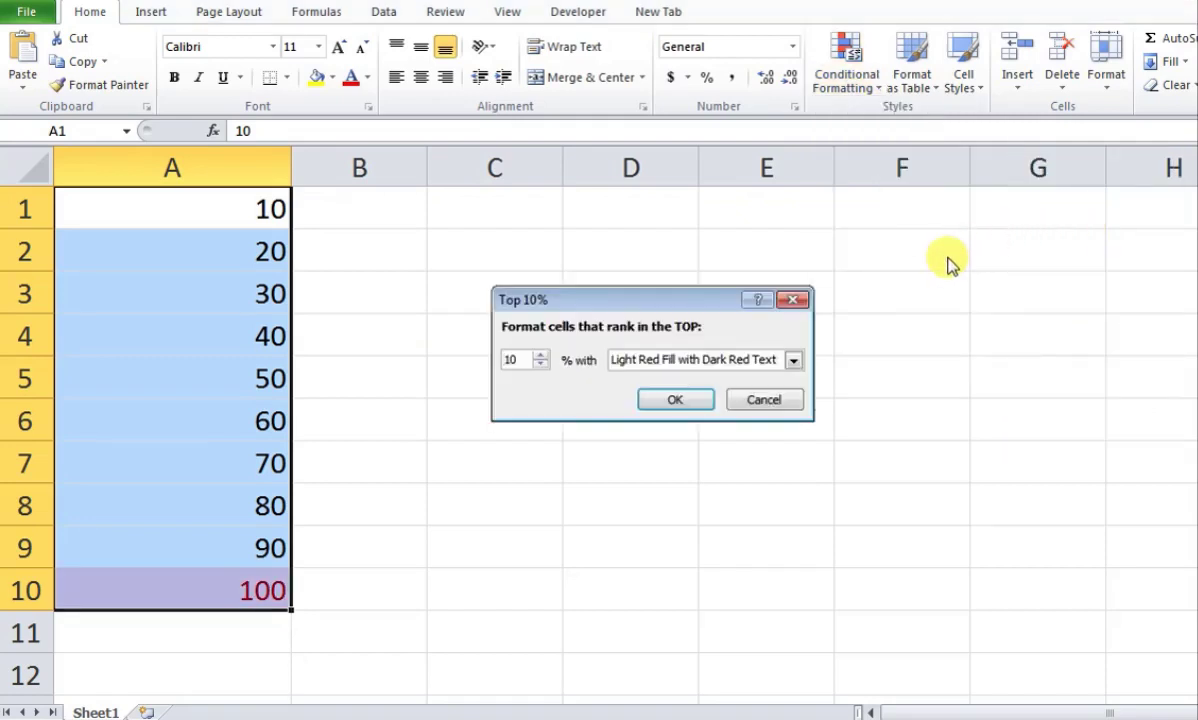
pyautogui.press('Delete')
pyautogui.press('Delete')
pyautogui.write('5')
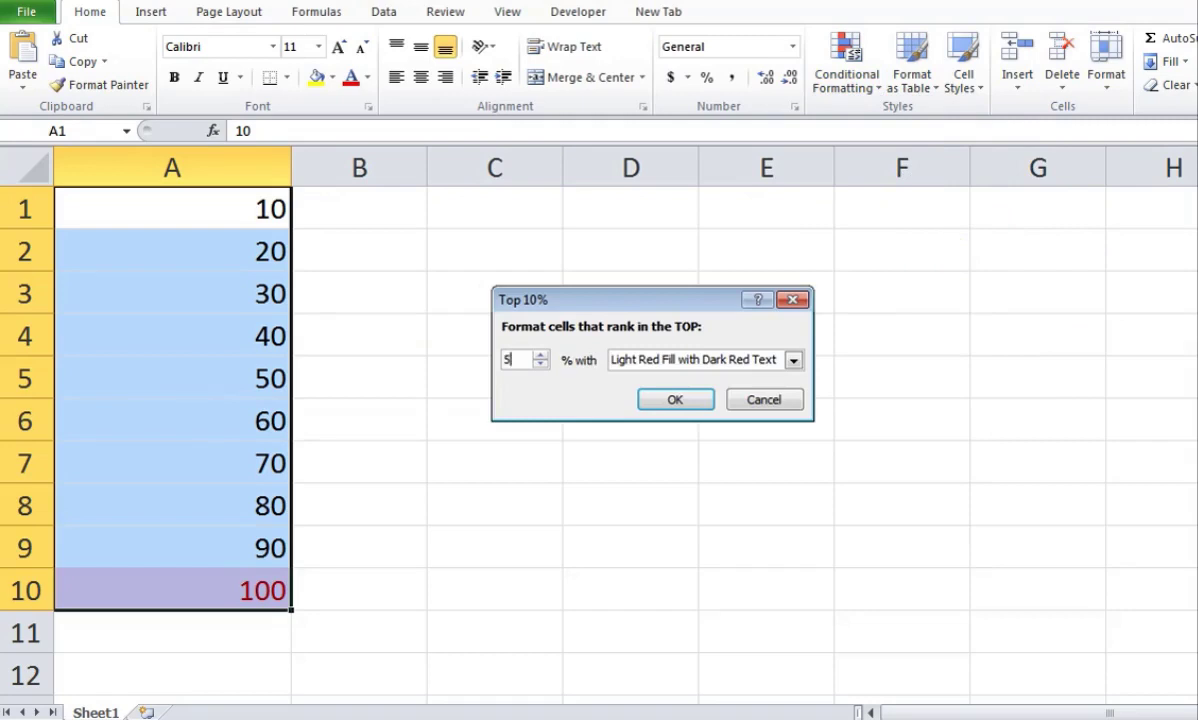
pyautogui.write('0')
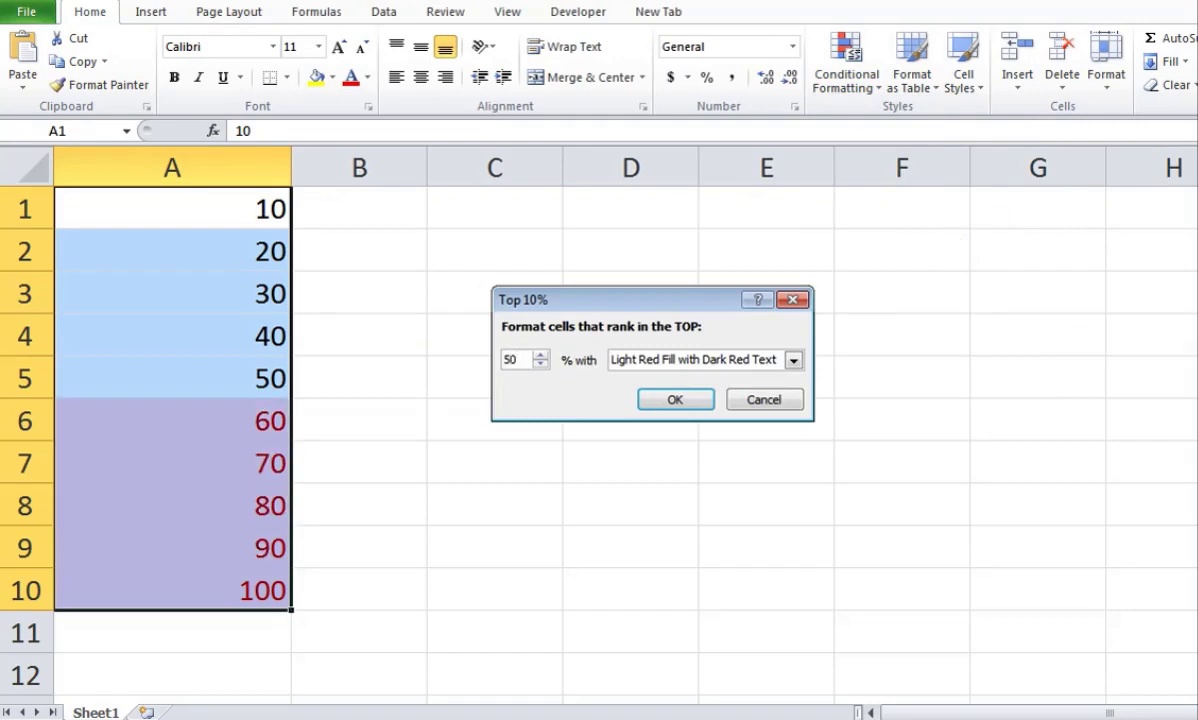
pyautogui.press('BackSpace')
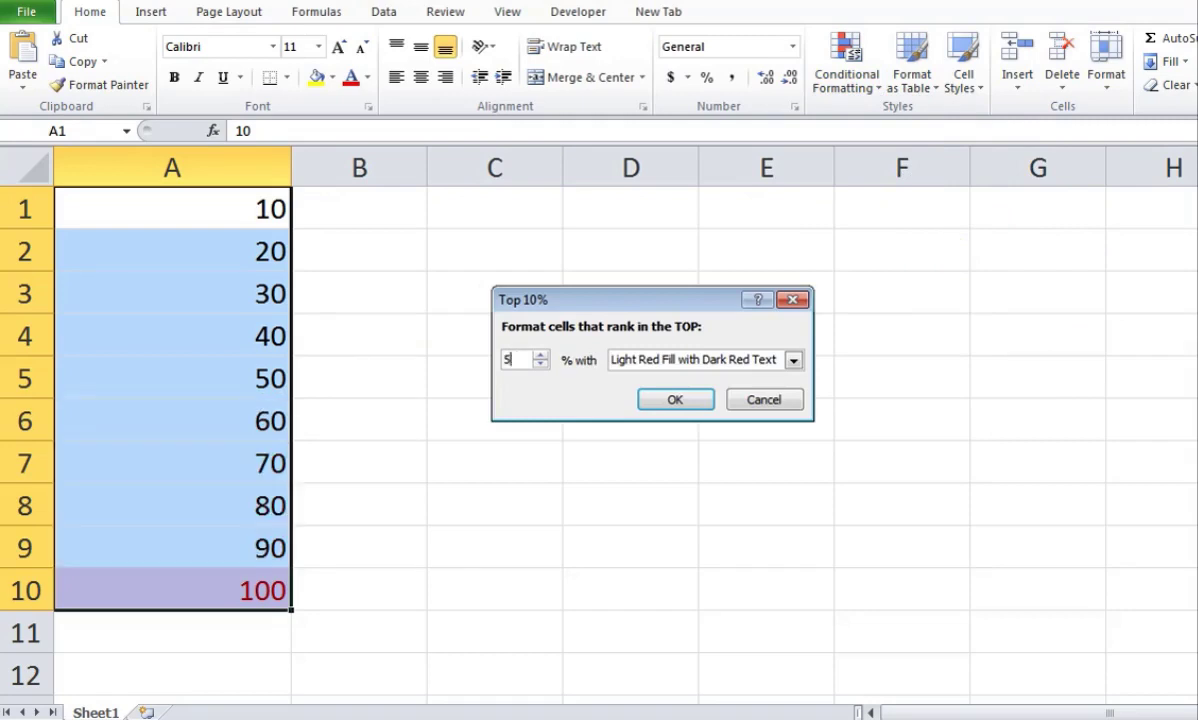
pyautogui.press('BackSpace')
pyautogui.write('20')
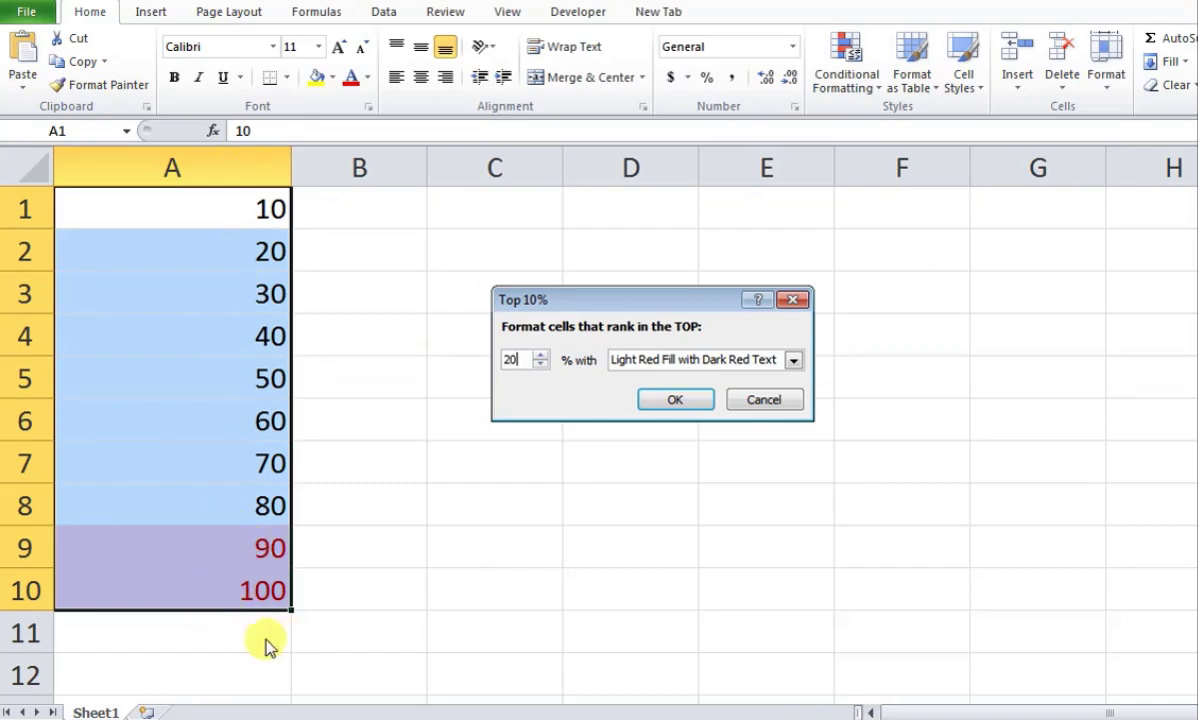
pyautogui.click(665, 400)
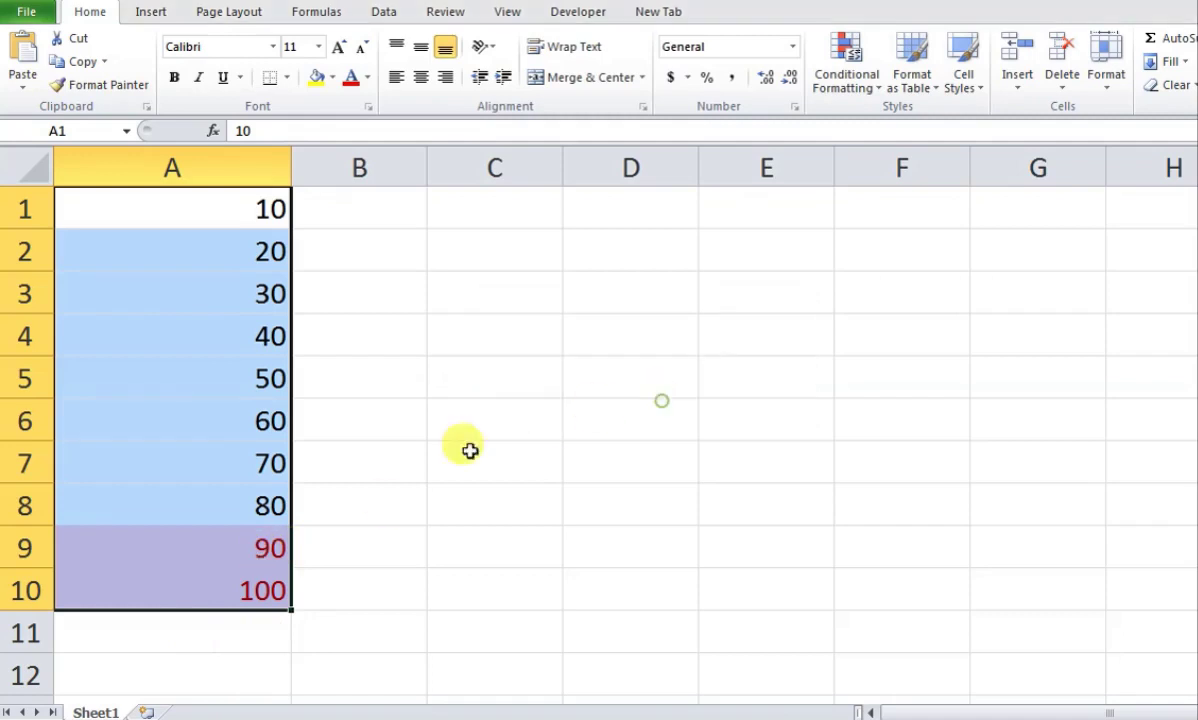
# Select A9:A10 to check that 90 and 100 show light red highlighting
pyautogui.click(313, 503)
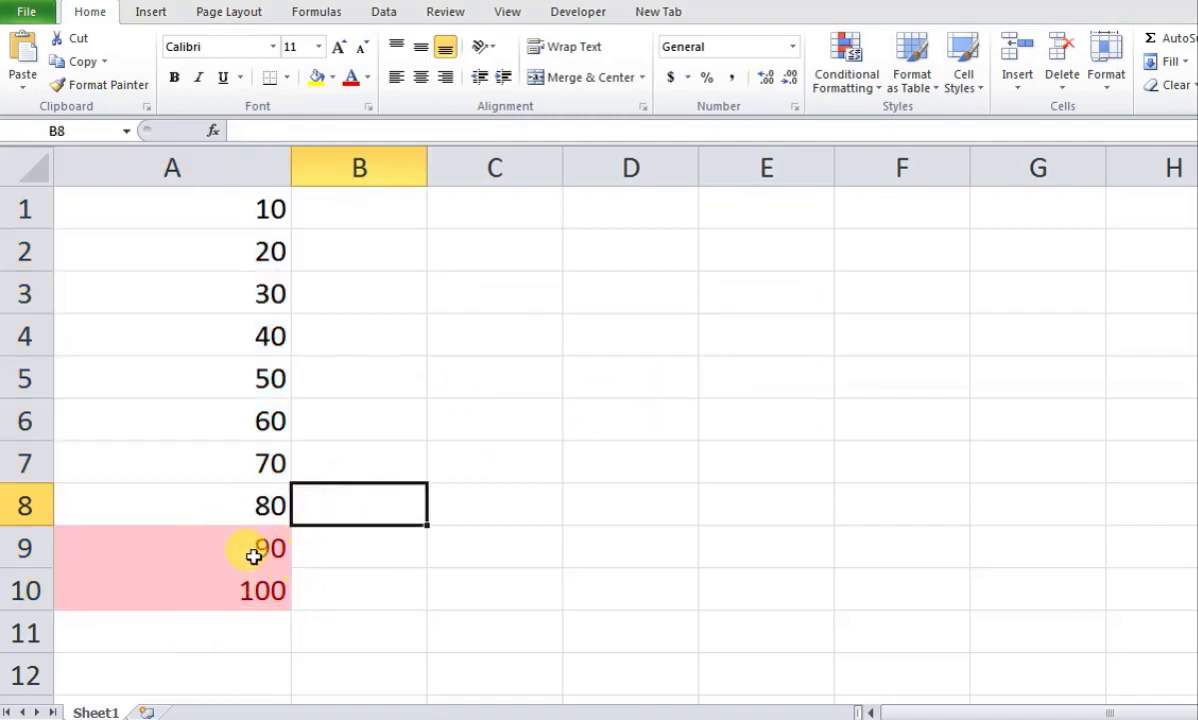
pyautogui.click(252, 548)
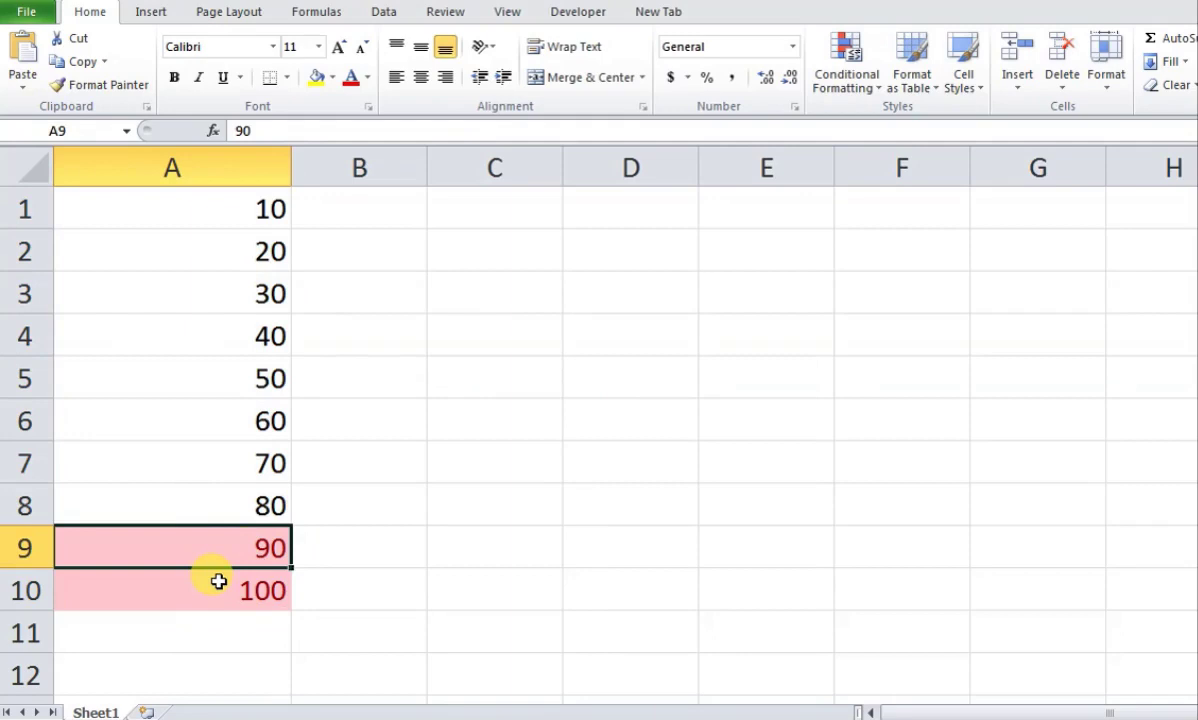
pyautogui.moveTo(214, 546); pyautogui.dragTo(209, 594)
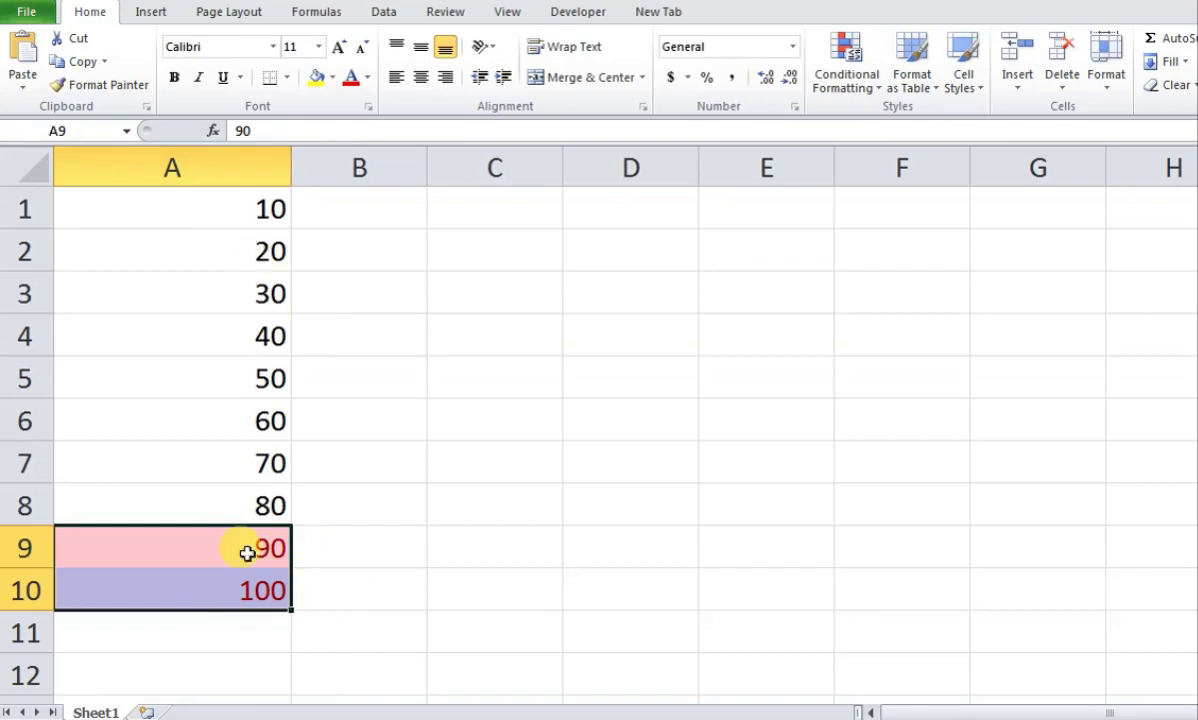
# Change A3 to 150 and reselect A1:A10 to see the highlight shift
pyautogui.click(331, 459)
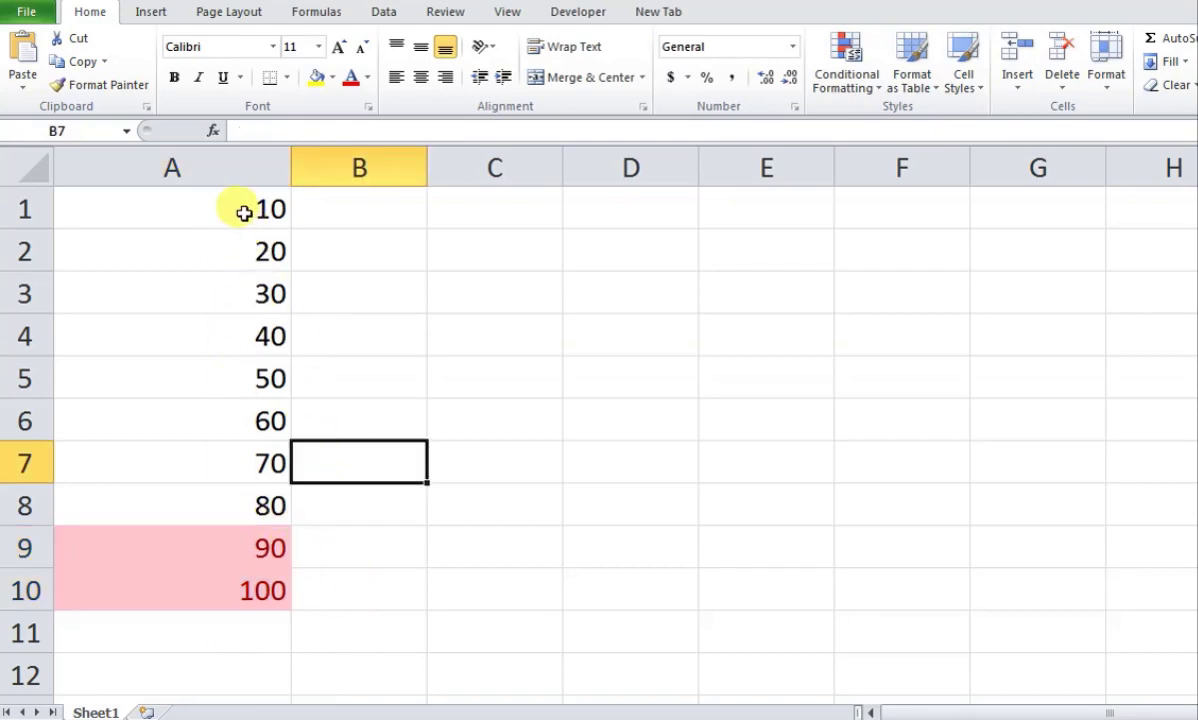
pyautogui.click(221, 280)
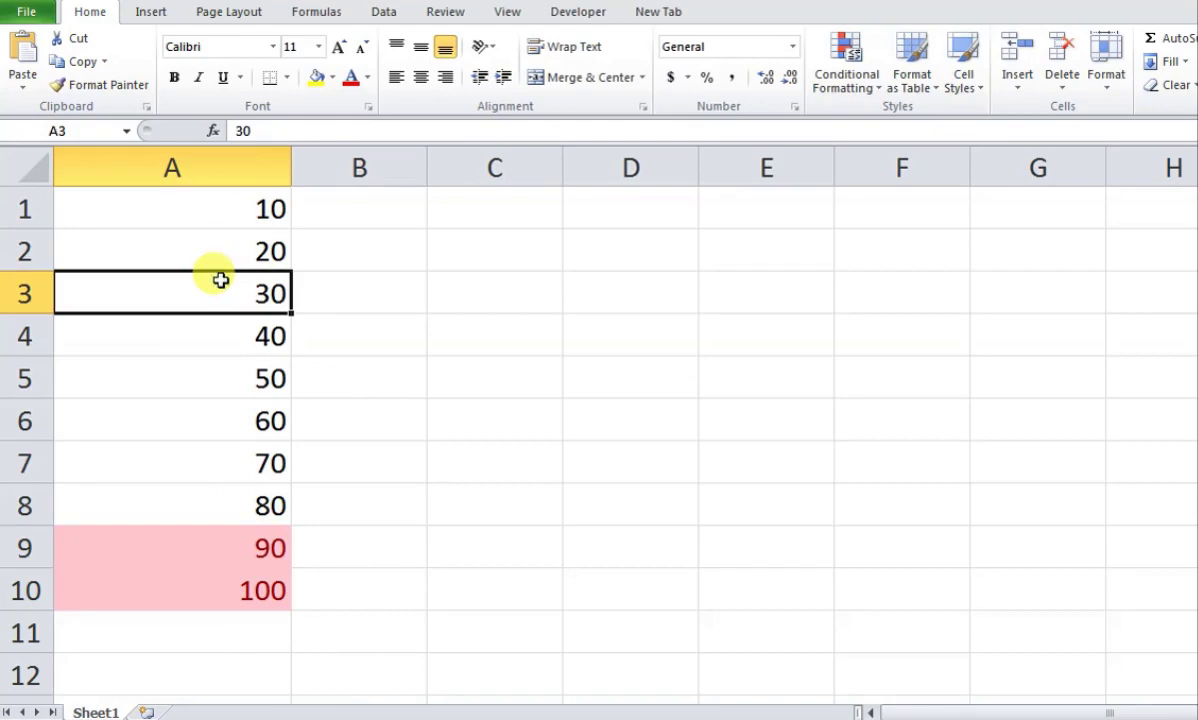
pyautogui.write('15')
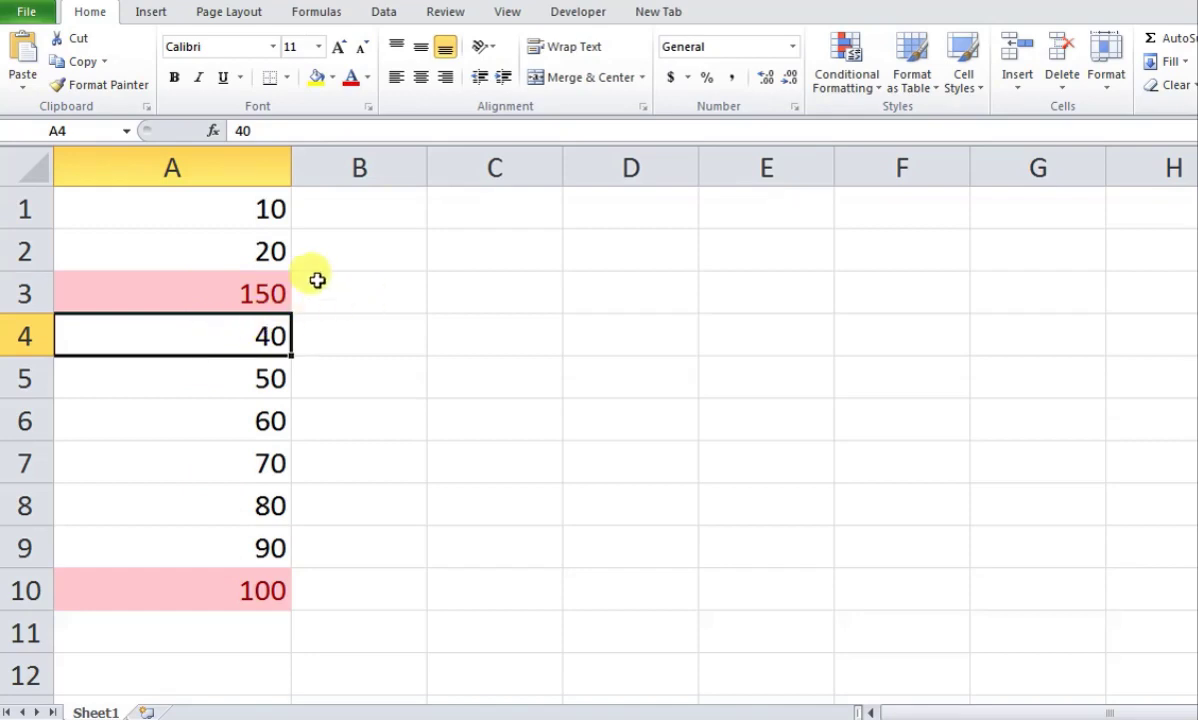
pyautogui.moveTo(235, 206); pyautogui.dragTo(214, 576)
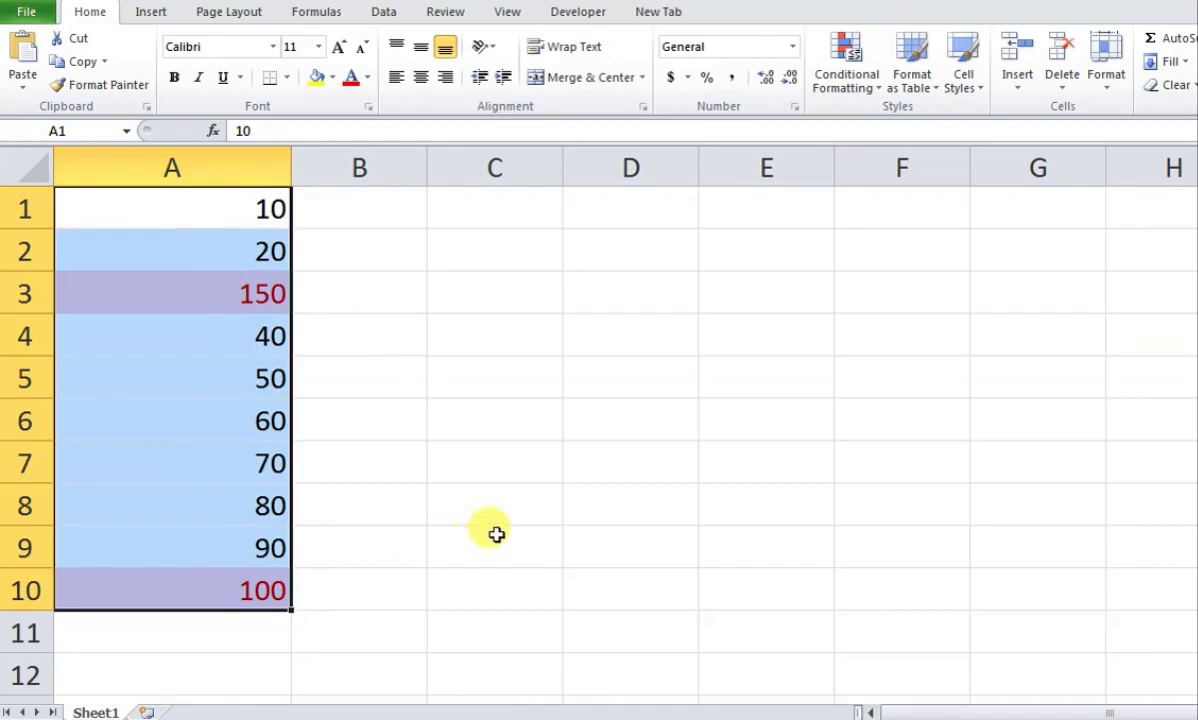
# Clear the top-20% rules from A1:A10 and refill the 10-to-100 series
pyautogui.click(862, 84)
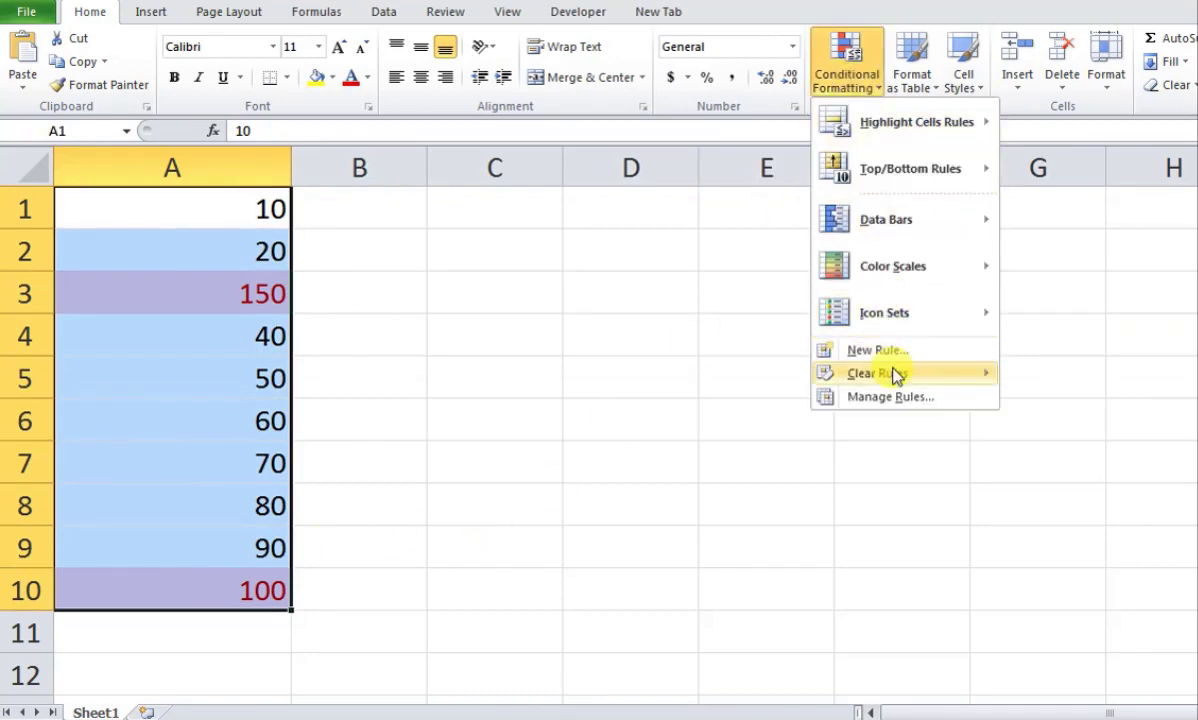
pyautogui.moveTo(898, 373)
pyautogui.click(1060, 378)
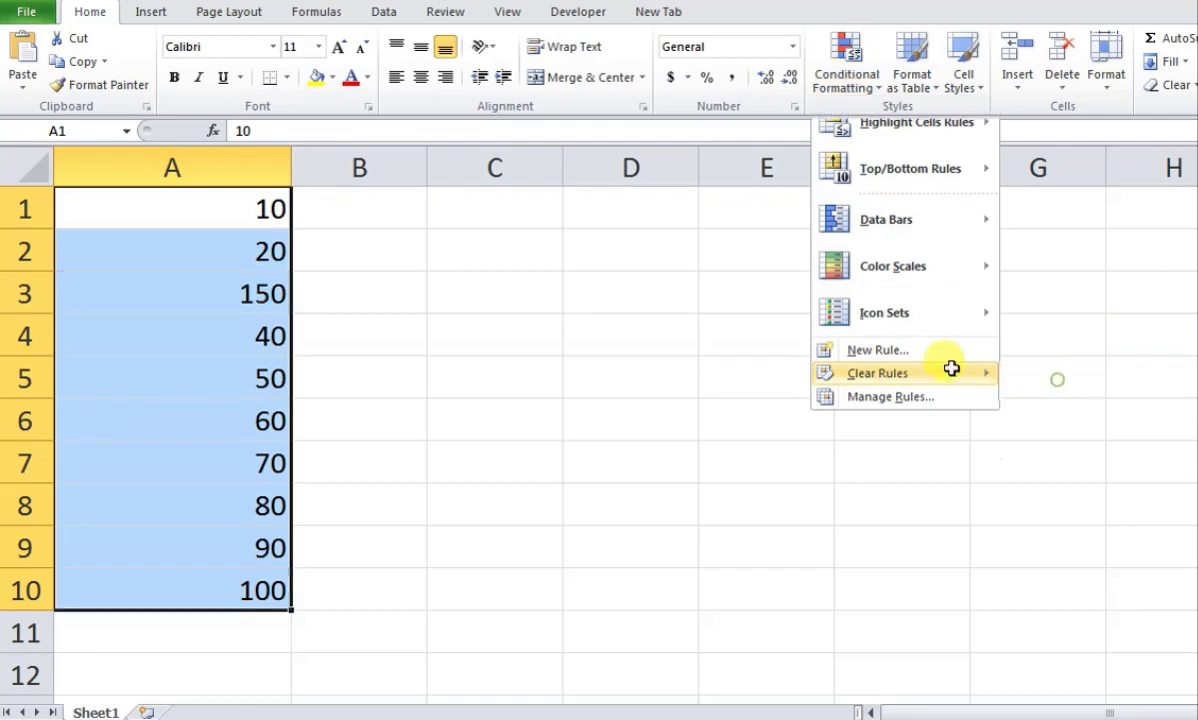
pyautogui.click(605, 360)
pyautogui.click(243, 215)
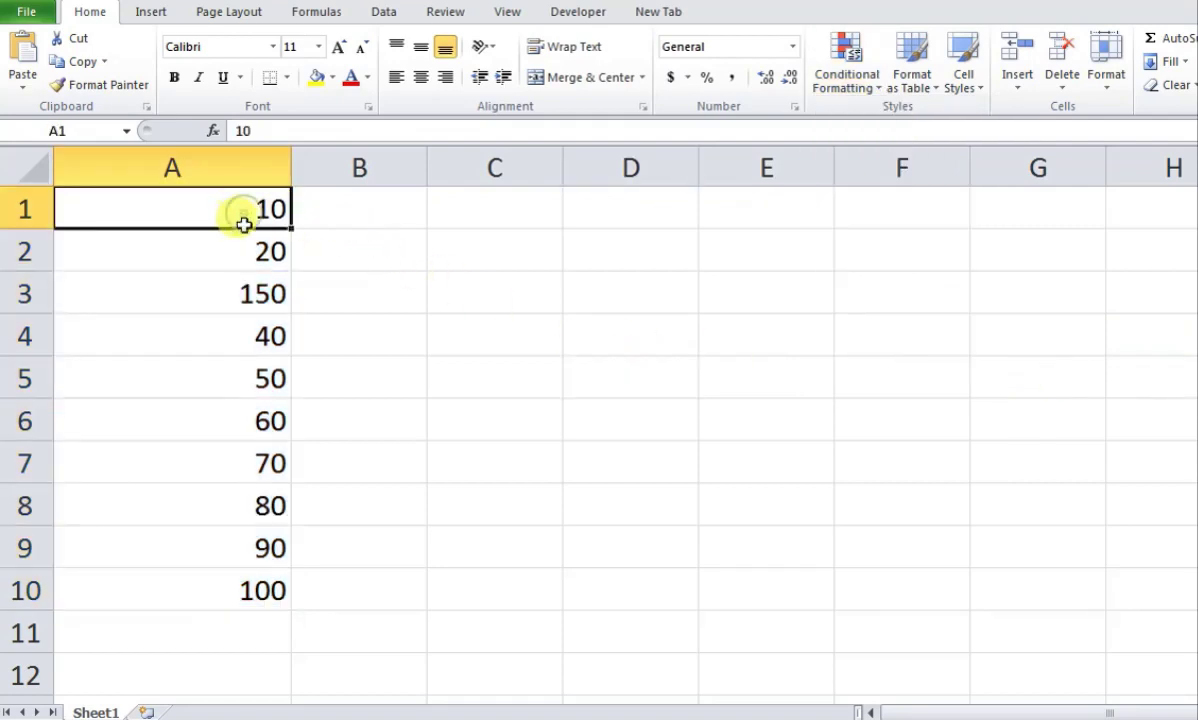
pyautogui.moveTo(243, 224); pyautogui.dragTo(243, 238)
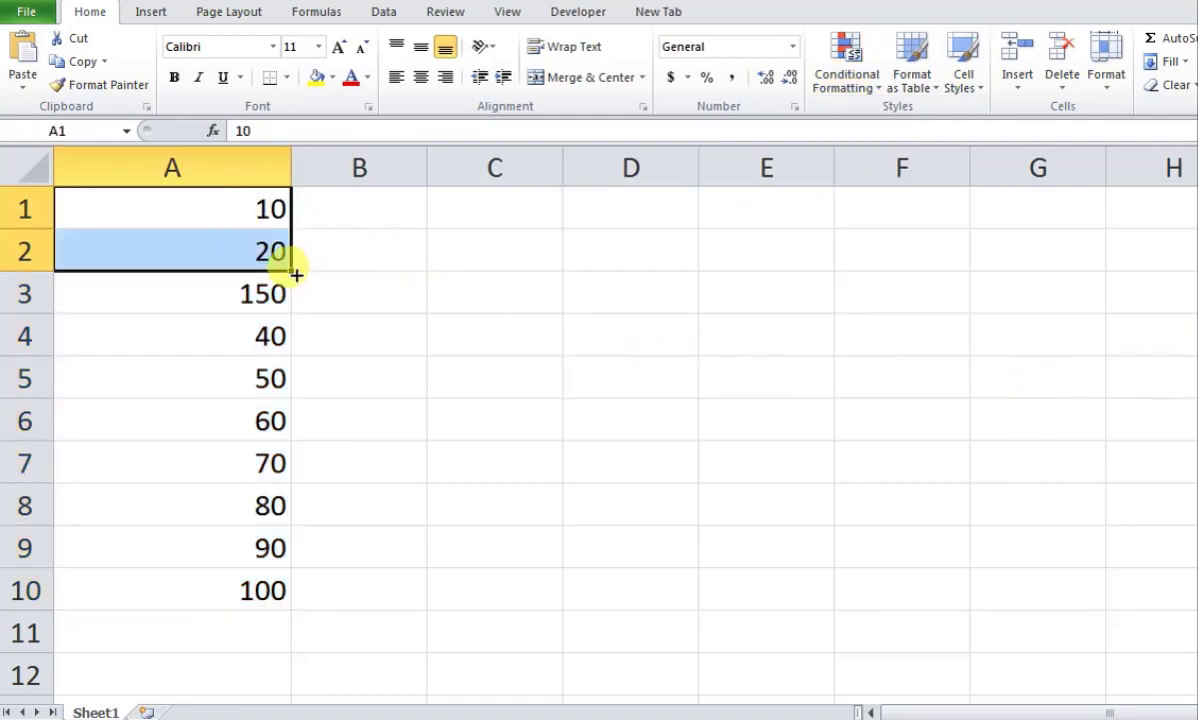
pyautogui.moveTo(296, 273); pyautogui.dragTo(294, 597)
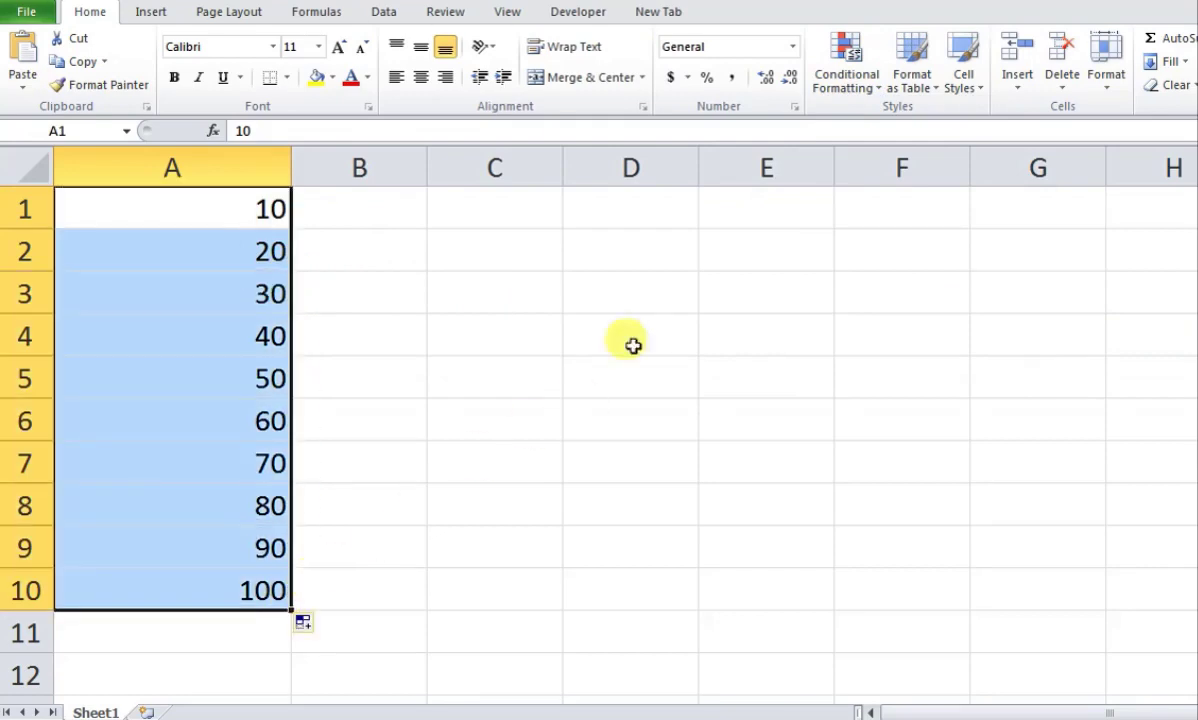
# Add a Bottom 5 Items rule with Light Red Fill with Dark Red Text to column A
pyautogui.click(840, 85)
pyautogui.moveTo(856, 166)
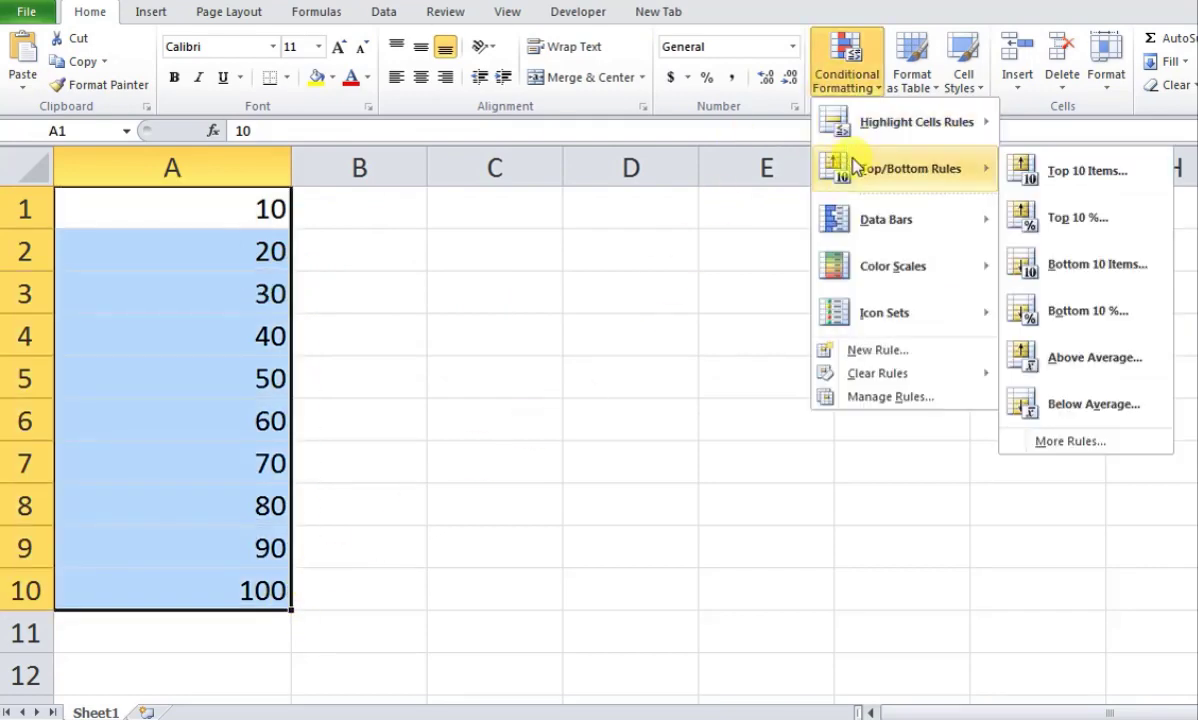
pyautogui.click(1075, 272)
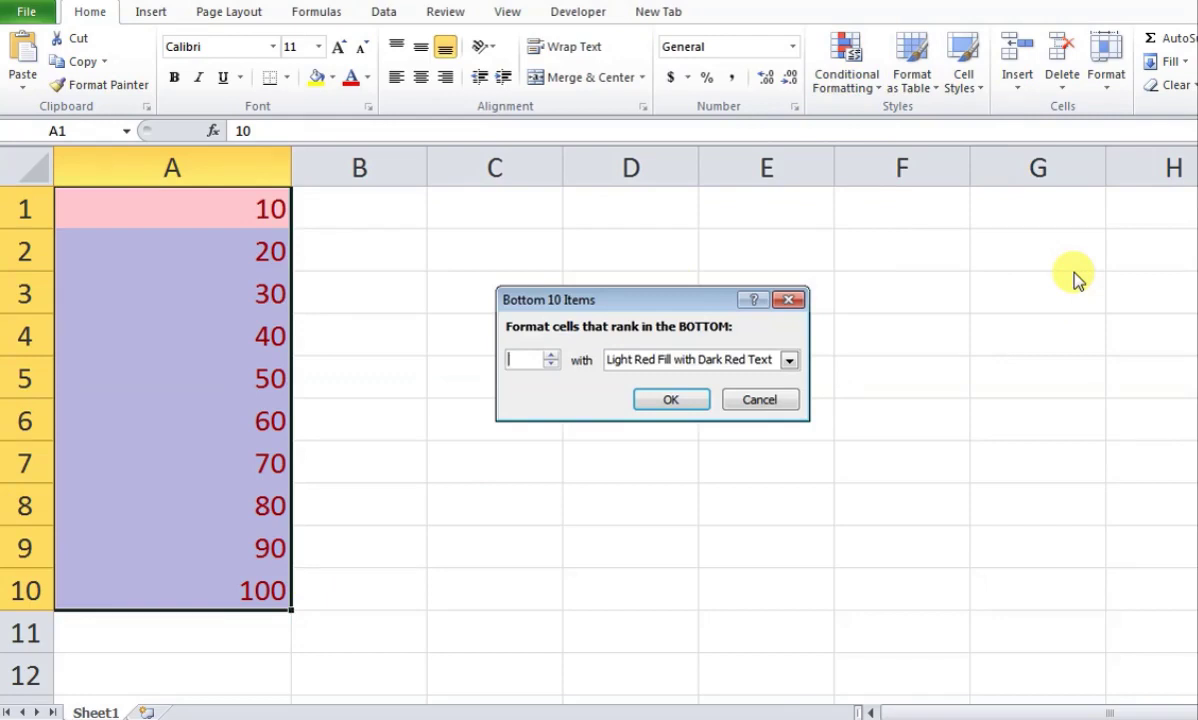
pyautogui.write('1')
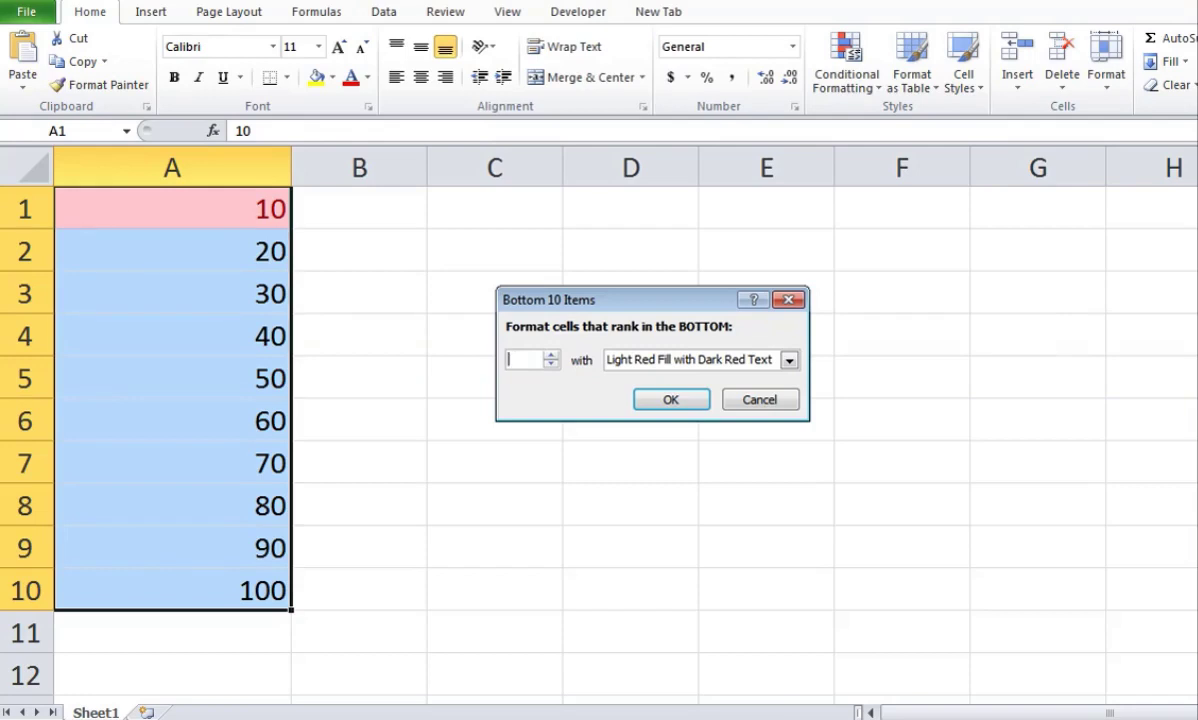
pyautogui.write('5')
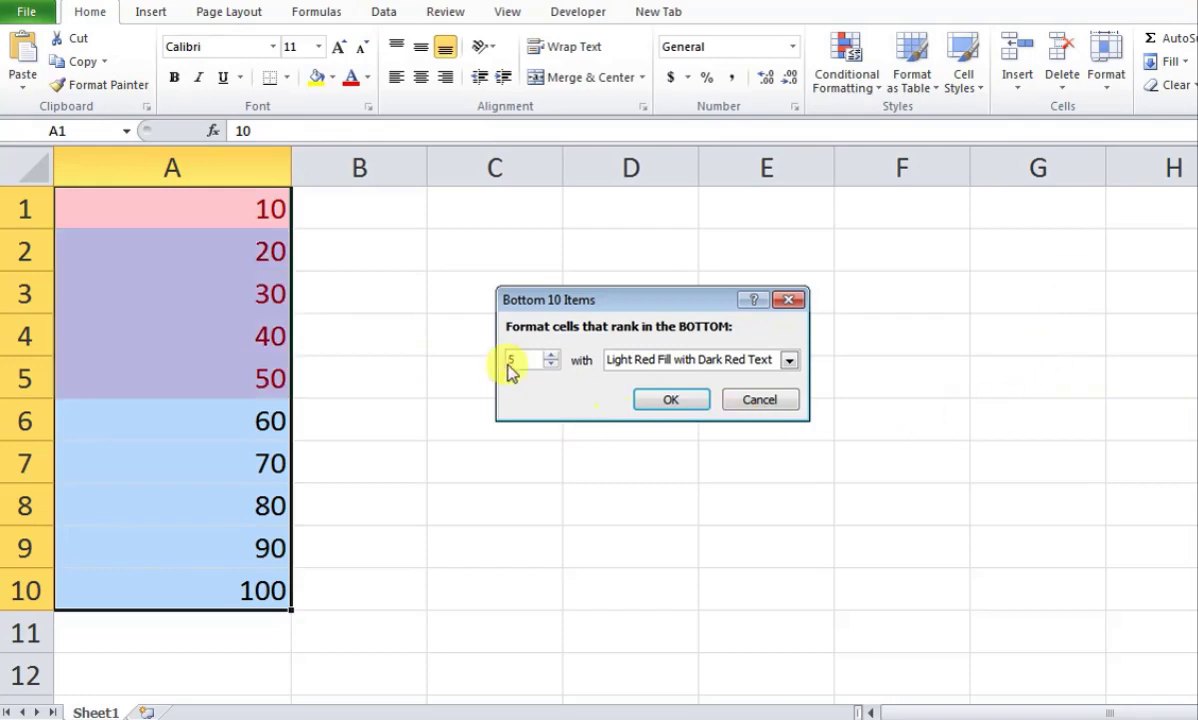
pyautogui.click(672, 400)
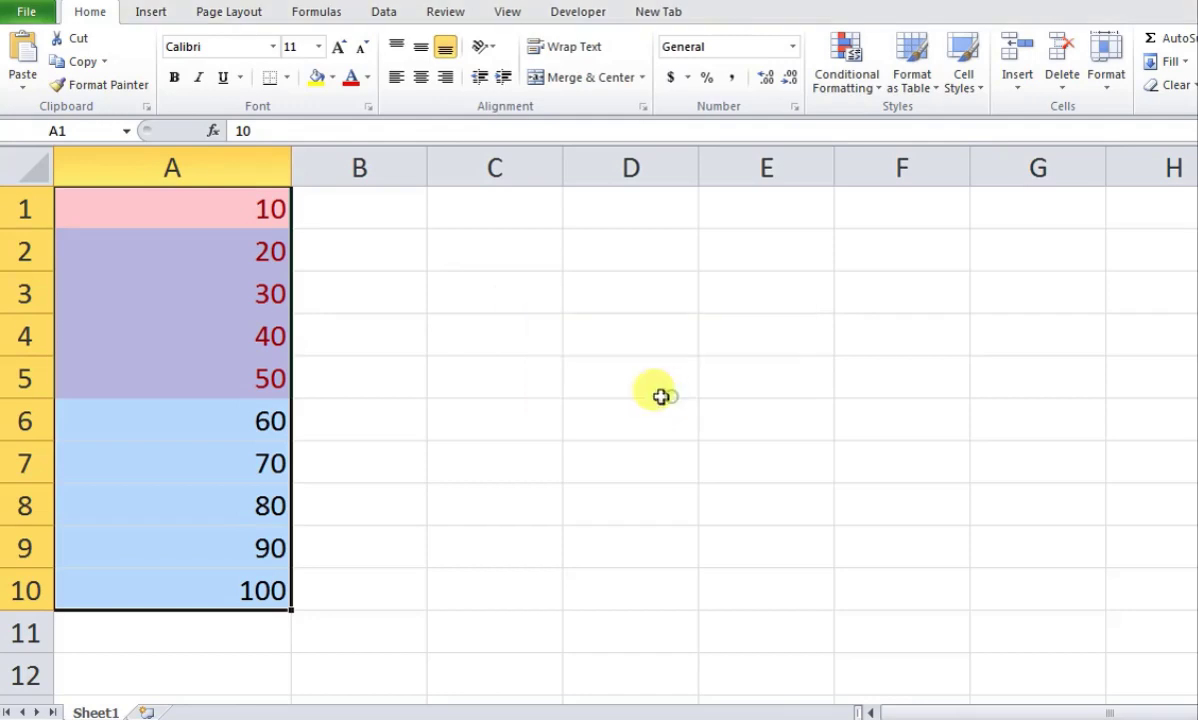
pyautogui.click(481, 401)
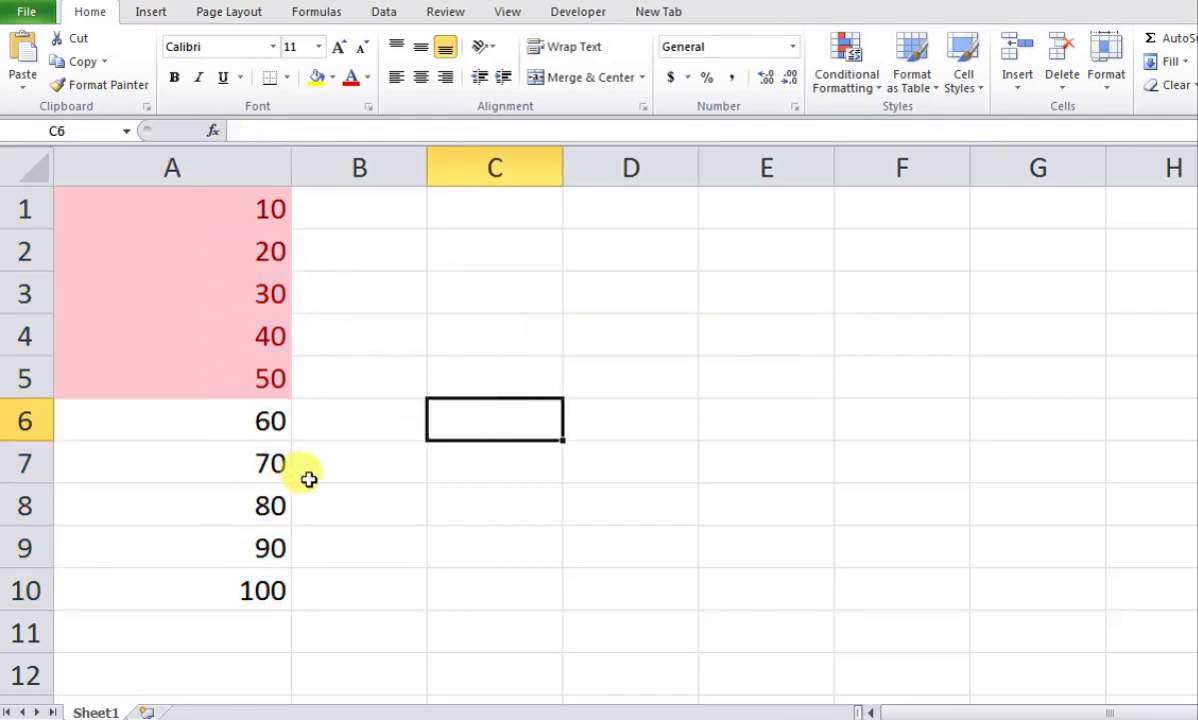
# Enter 5 in A7 and select A1:A10
pyautogui.click(252, 474)
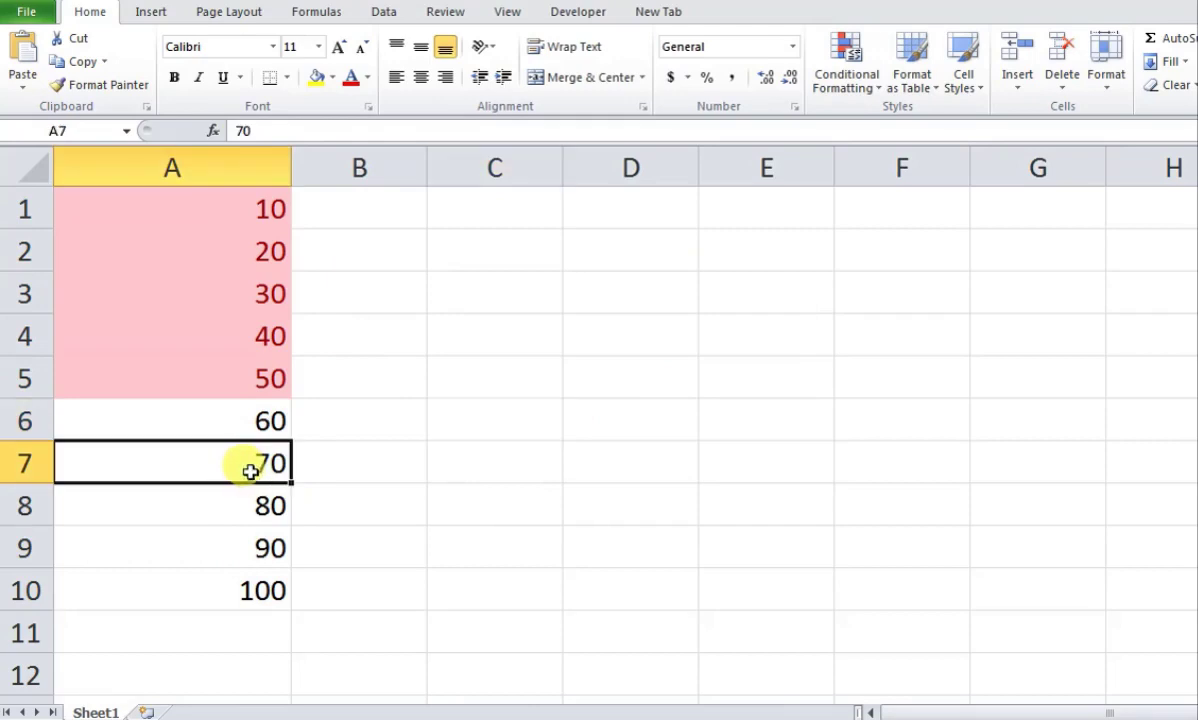
pyautogui.write('5')
pyautogui.press('Return')
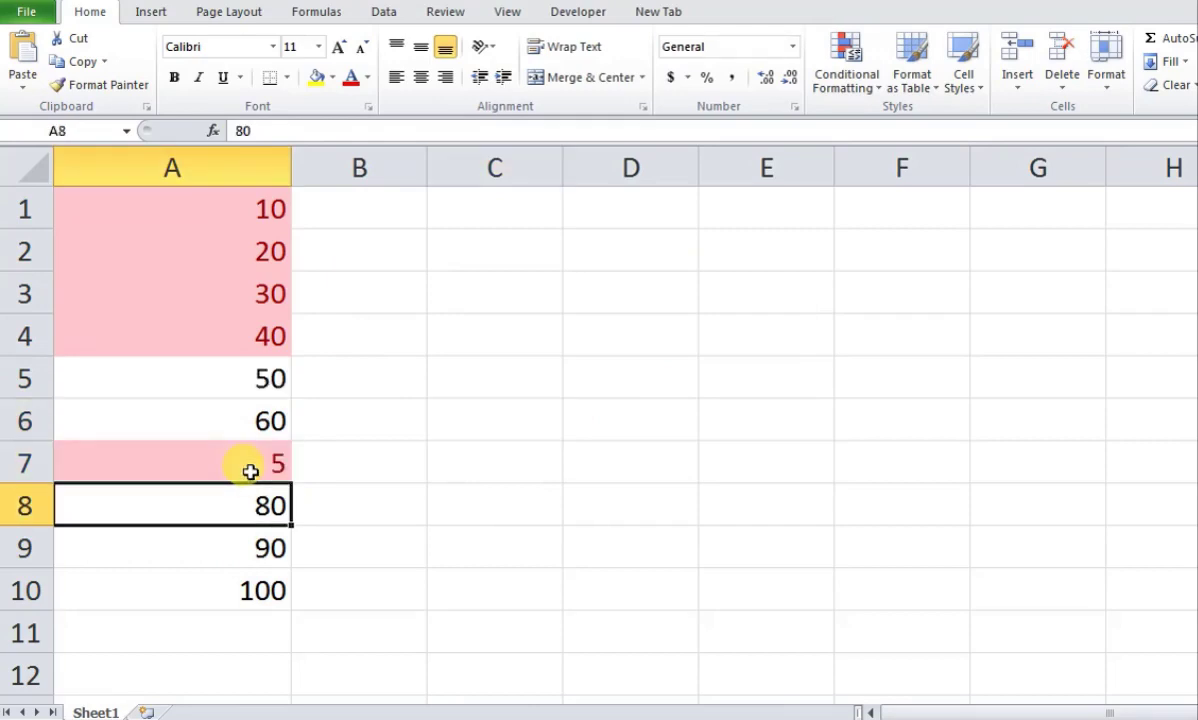
pyautogui.click(250, 466)
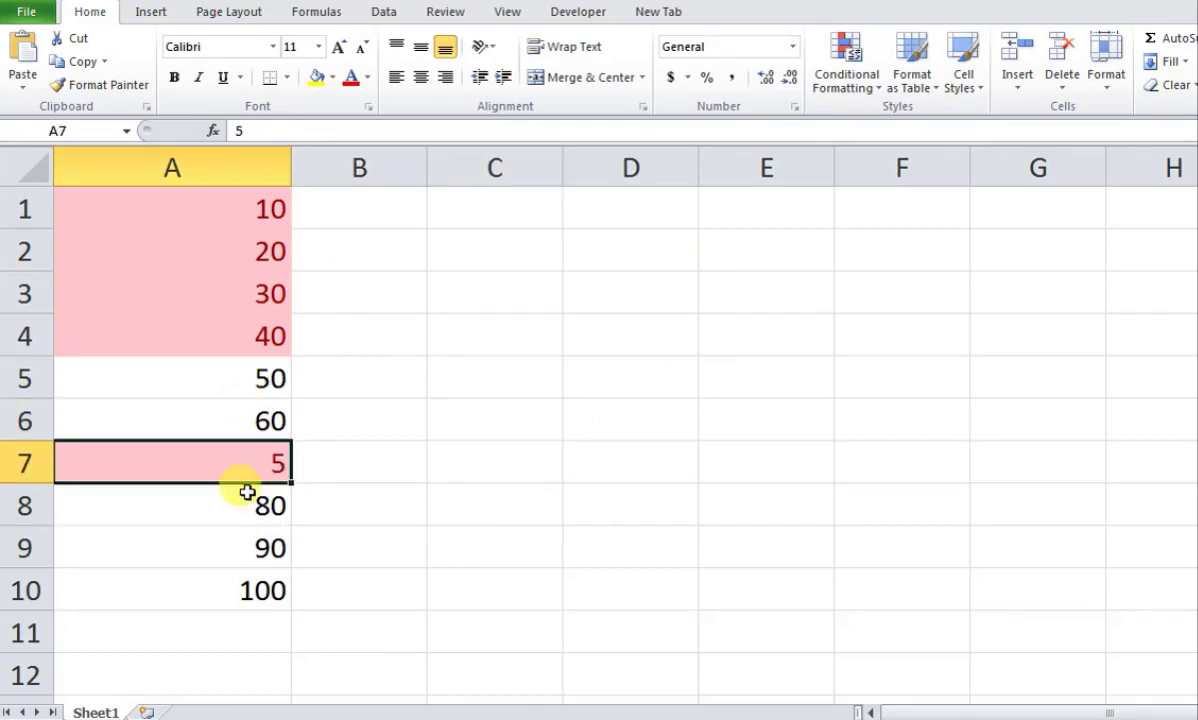
pyautogui.click(350, 364)
pyautogui.moveTo(230, 215); pyautogui.dragTo(227, 576)
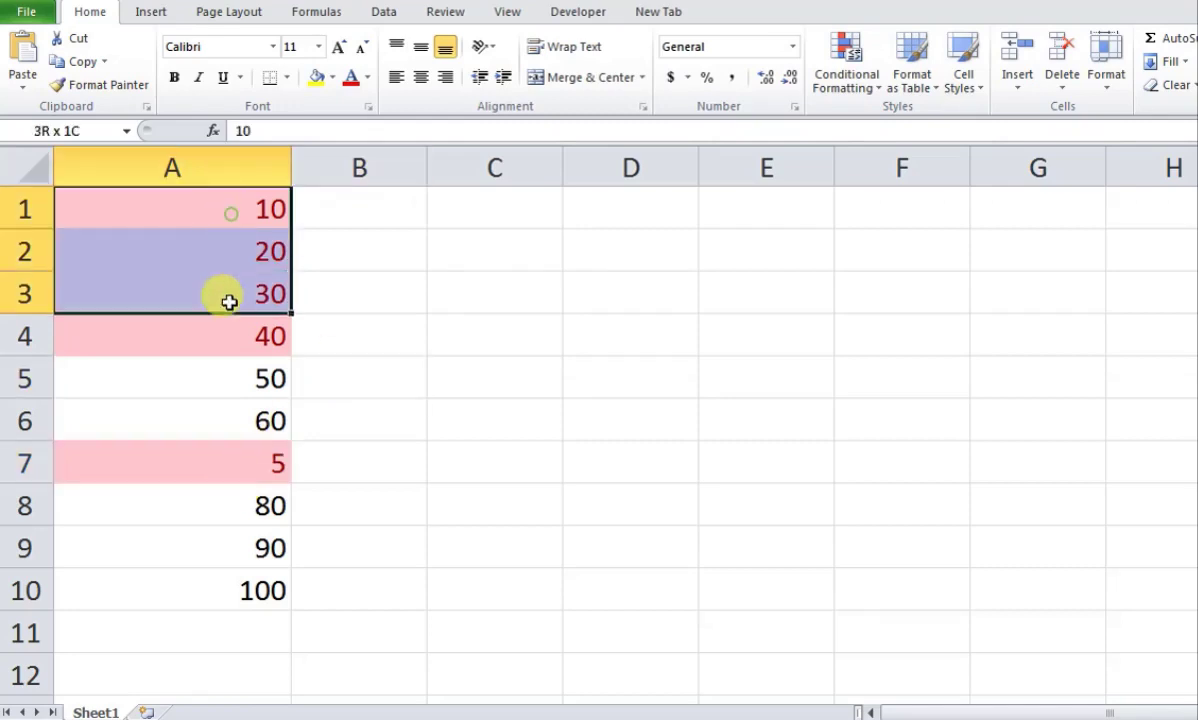
# Clear the bottom-5 rules and refill A1:A10 as the plain 10-to-100 series
pyautogui.click(846, 82)
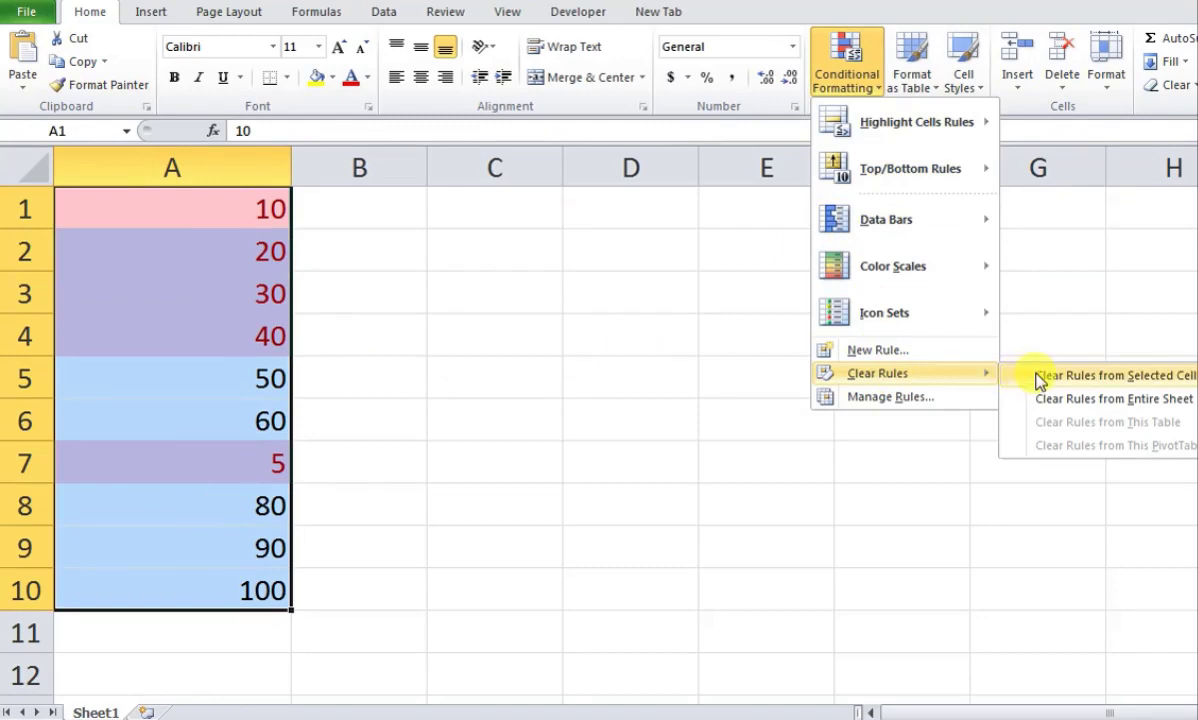
pyautogui.click(1035, 376)
pyautogui.click(806, 362)
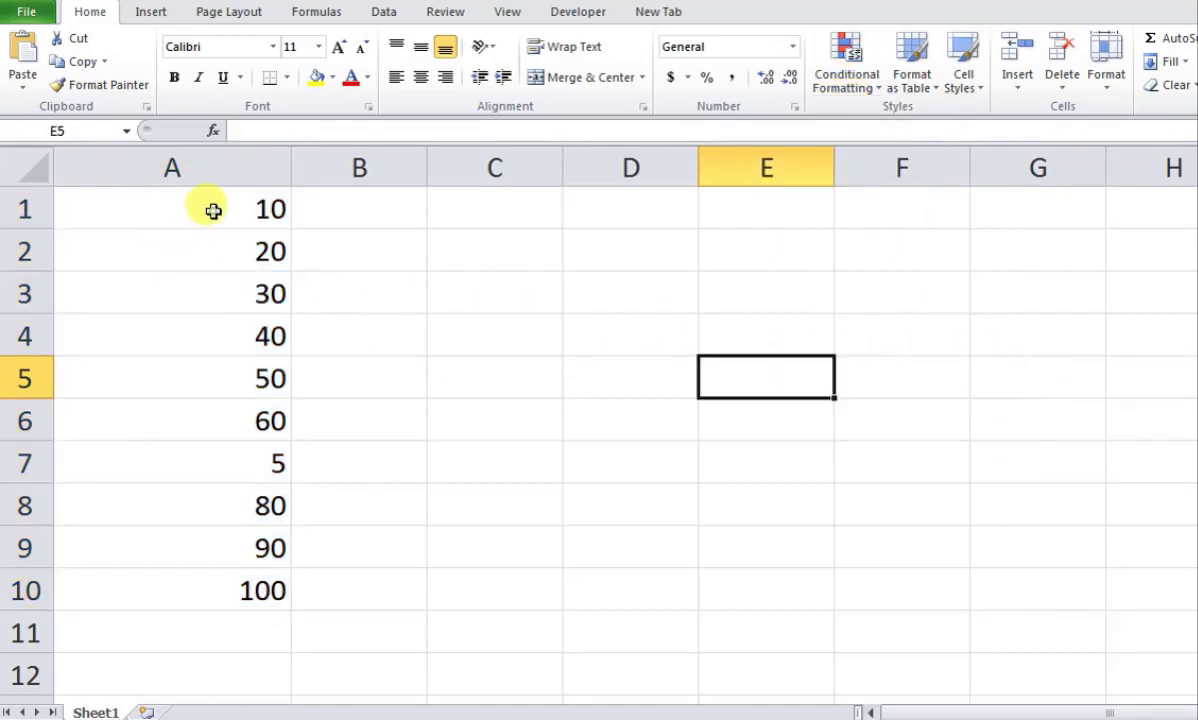
pyautogui.moveTo(214, 206); pyautogui.dragTo(220, 231)
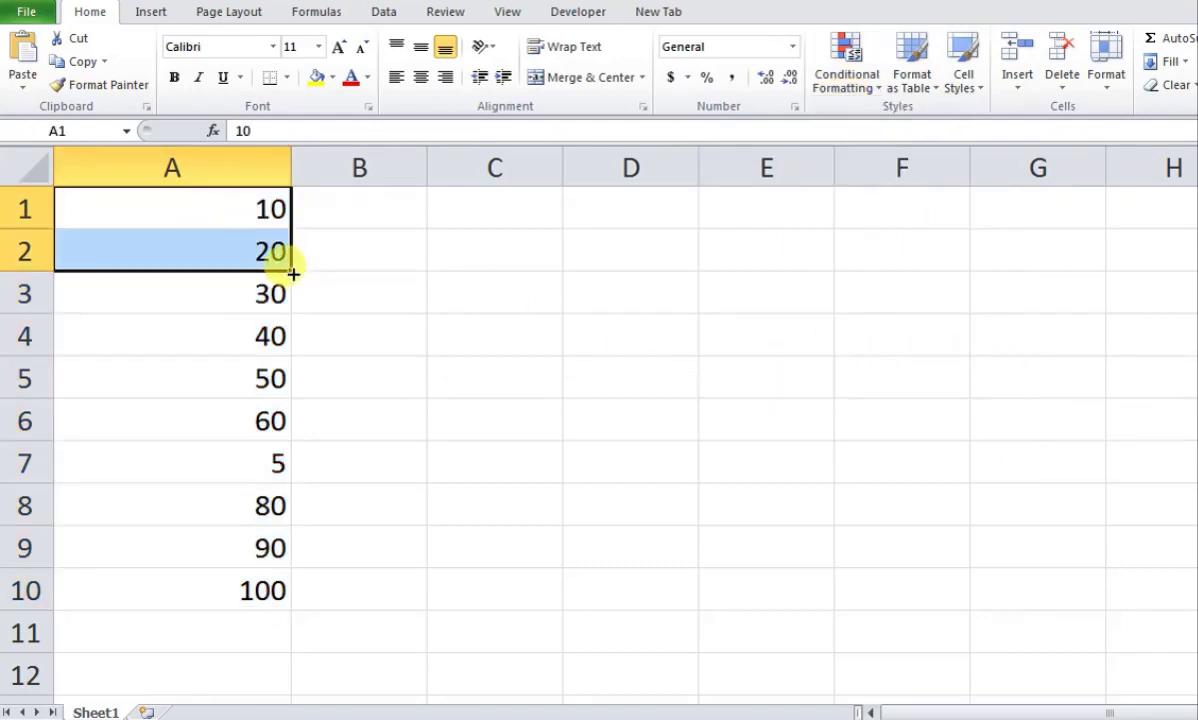
pyautogui.moveTo(292, 271); pyautogui.dragTo(300, 605)
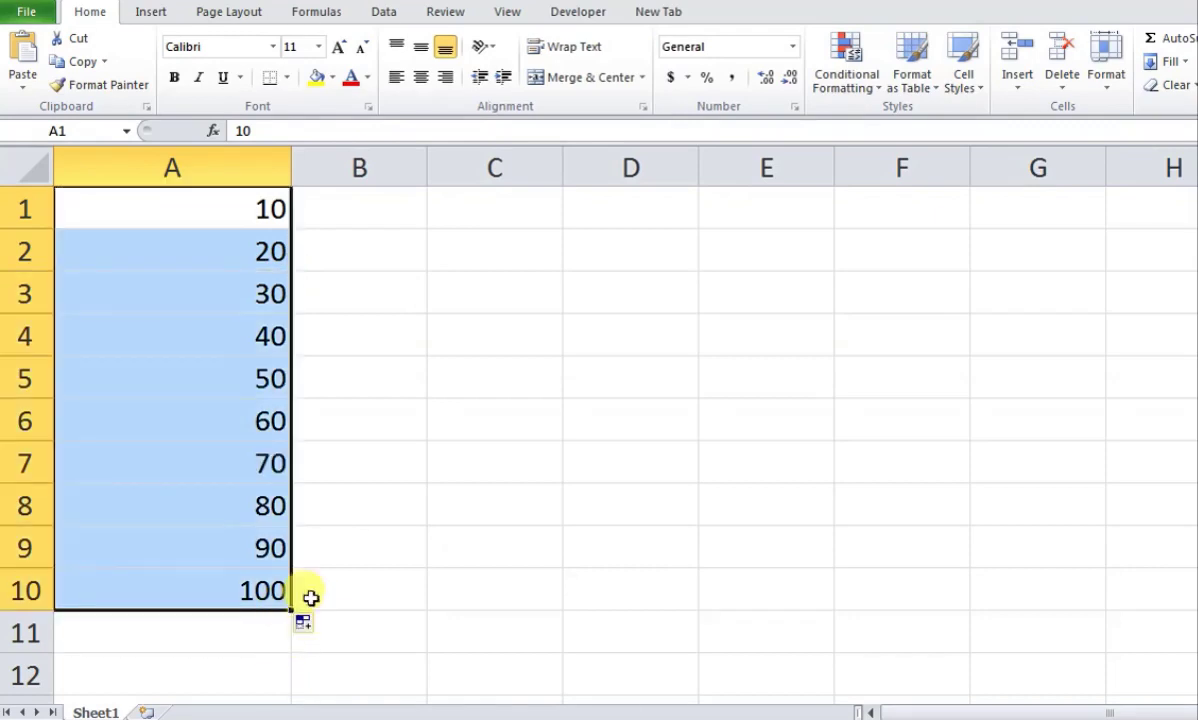
# Apply a Bottom 10 Items rule set to 5 so 10–50 get light red fill with dark red text
pyautogui.click(846, 80)
pyautogui.moveTo(872, 190)
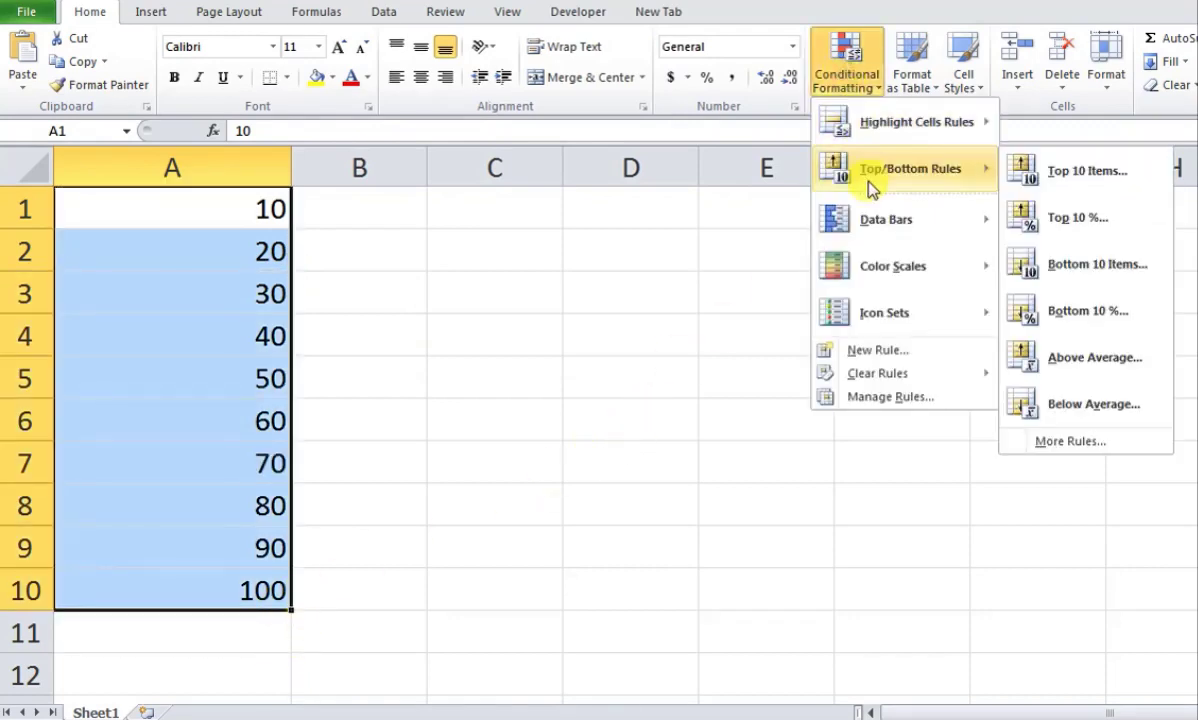
pyautogui.click(1072, 287)
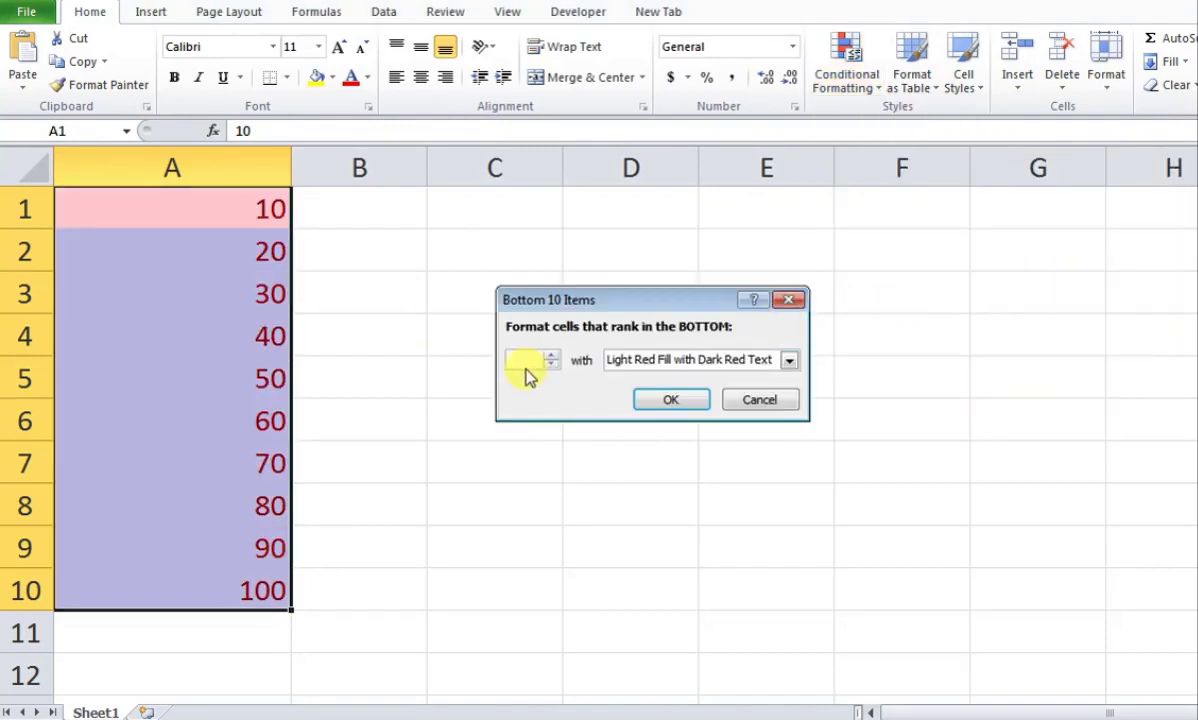
pyautogui.write('5')
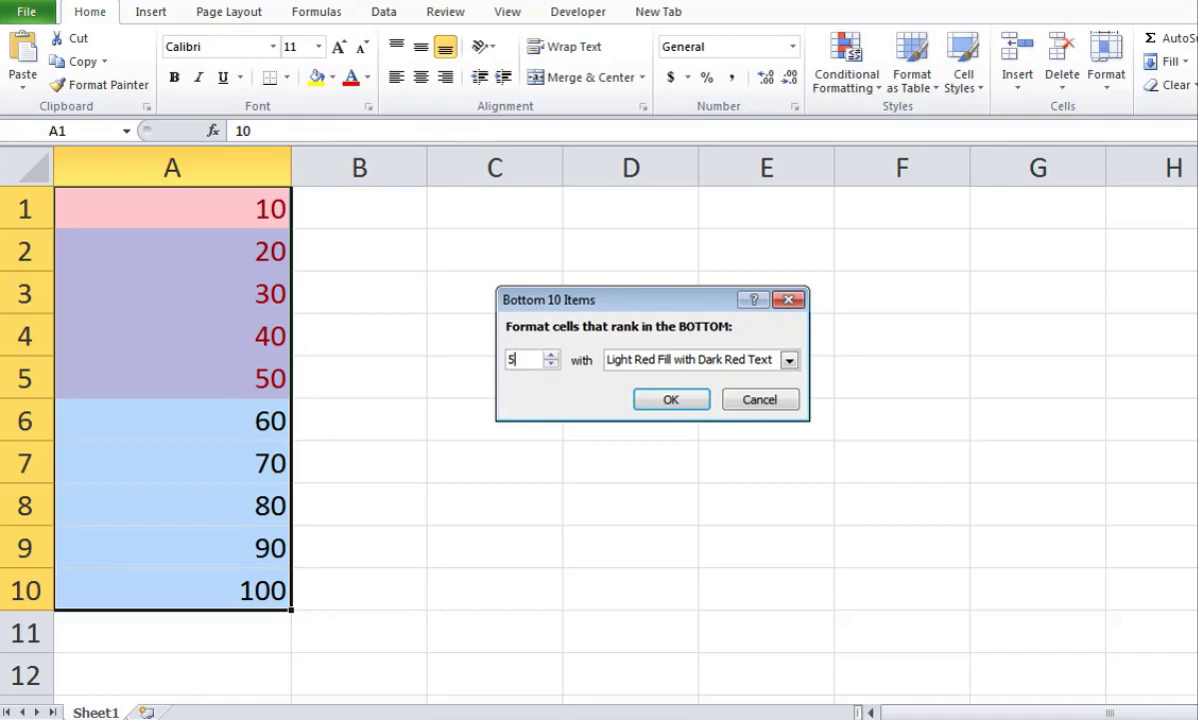
pyautogui.click(640, 399)
pyautogui.click(434, 419)
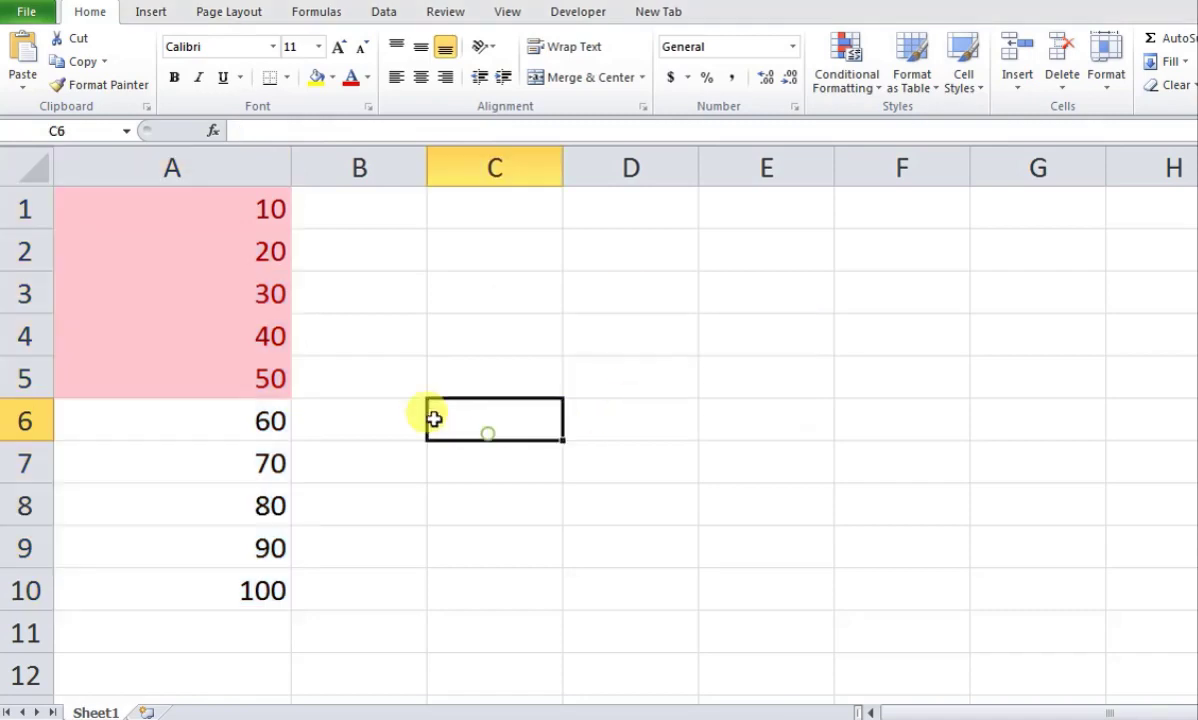
pyautogui.moveTo(235, 206); pyautogui.dragTo(248, 583)
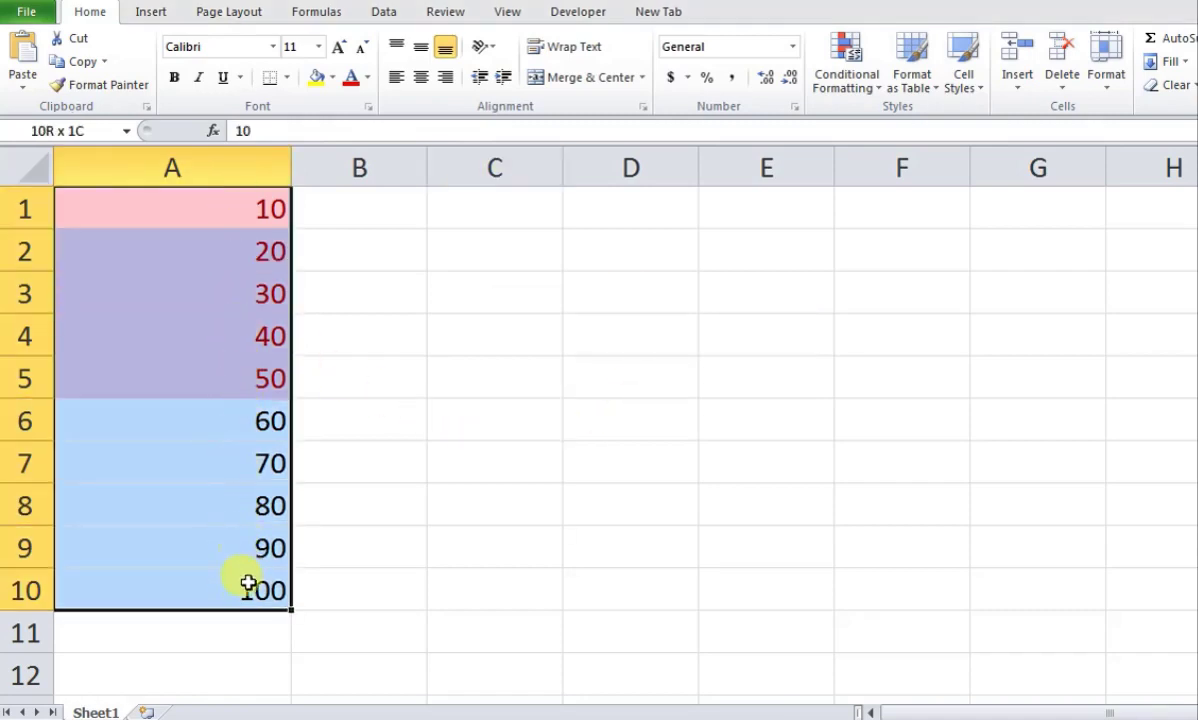
pyautogui.click(375, 491)
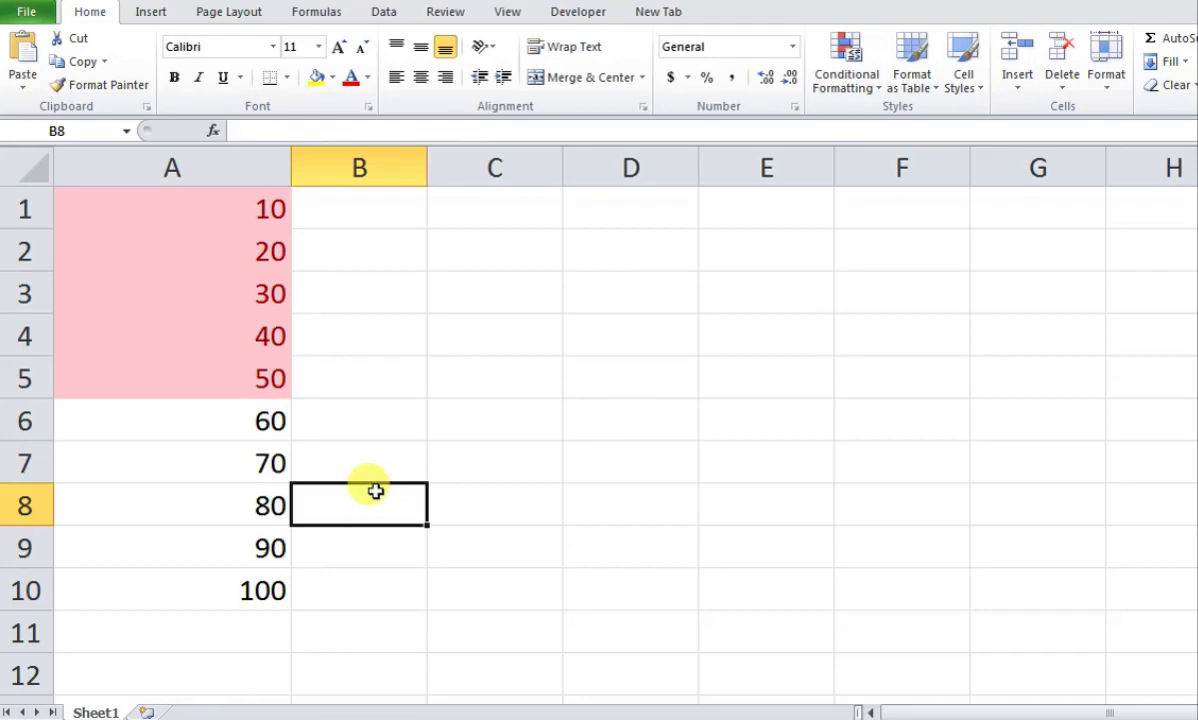
pyautogui.click(855, 55)
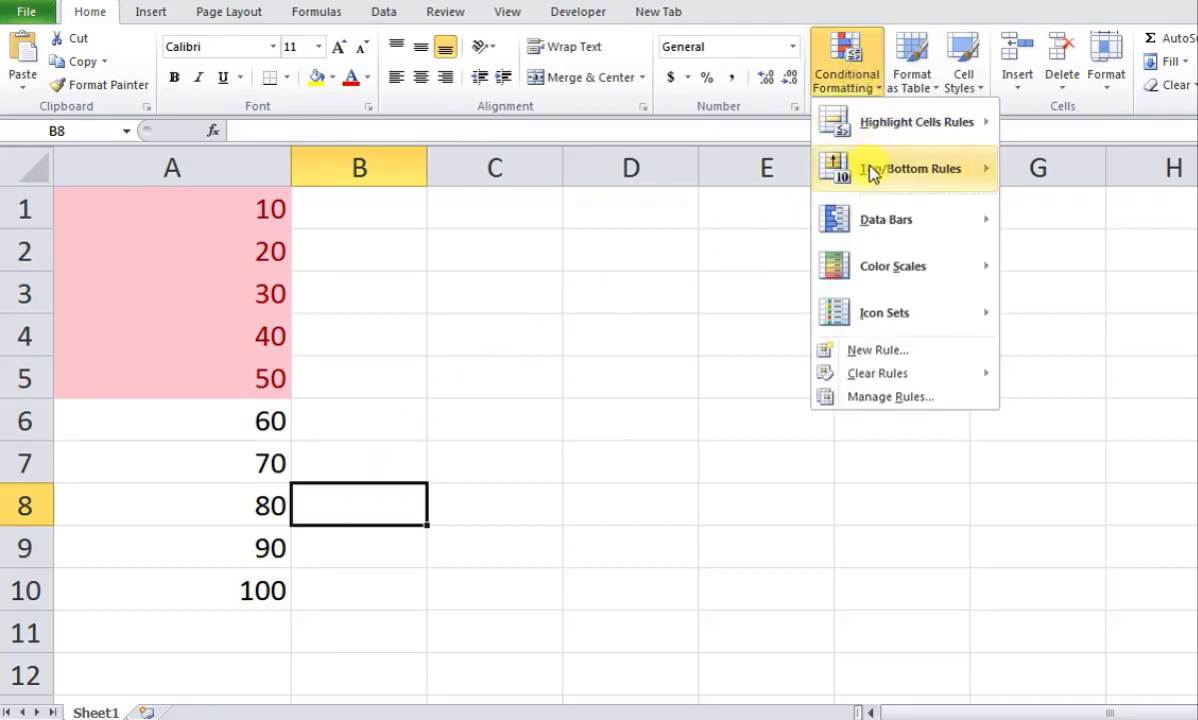
pyautogui.moveTo(872, 178)
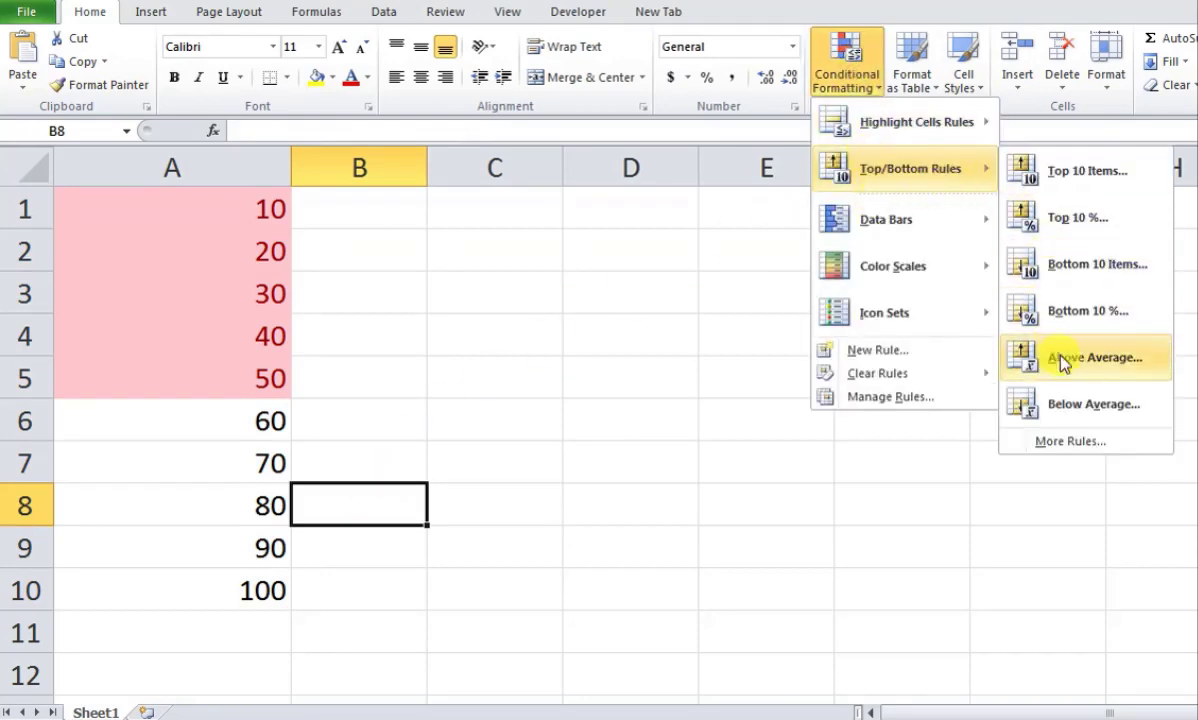
pyautogui.click(1080, 318)
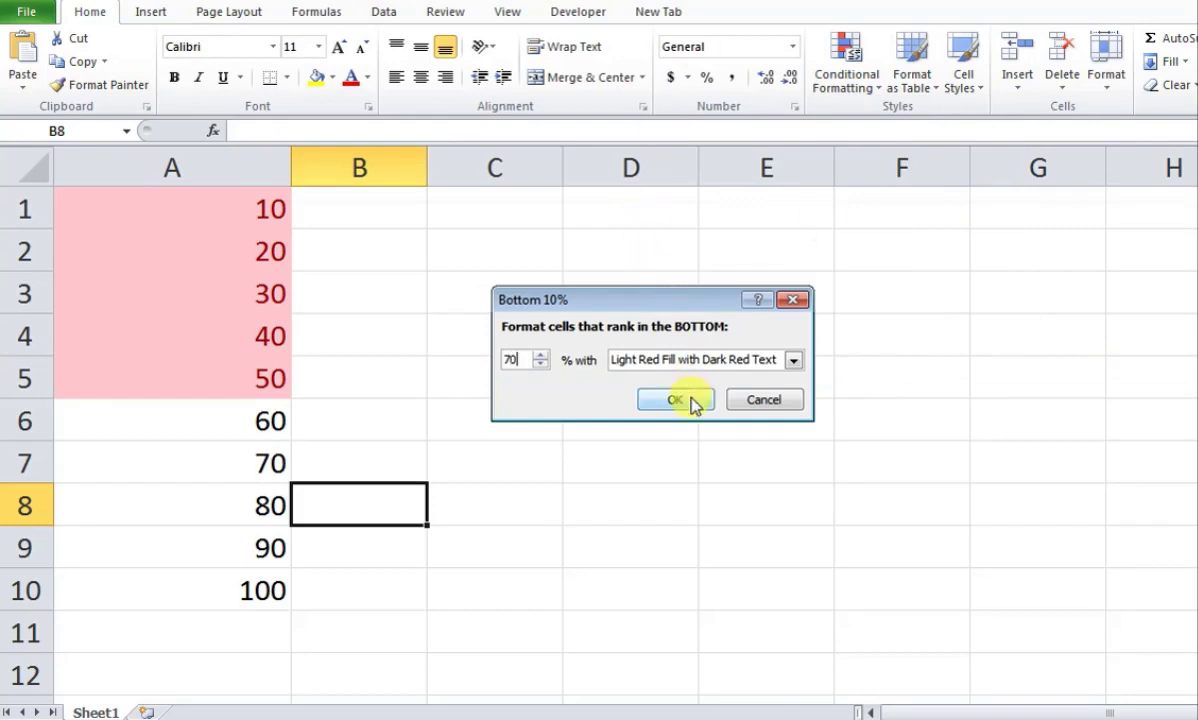
pyautogui.click(760, 397)
pyautogui.click(515, 335)
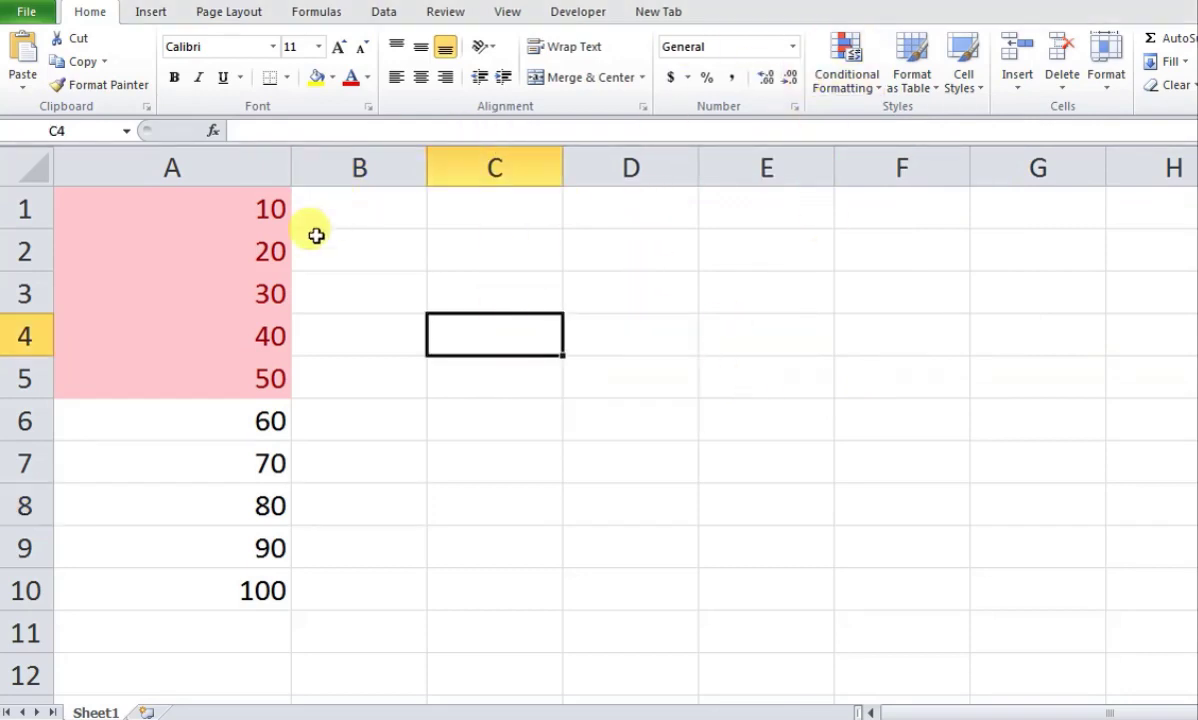
pyautogui.moveTo(268, 207); pyautogui.dragTo(286, 589)
# Clear the conditional formatting rules from the entire sheet
pyautogui.click(871, 88)
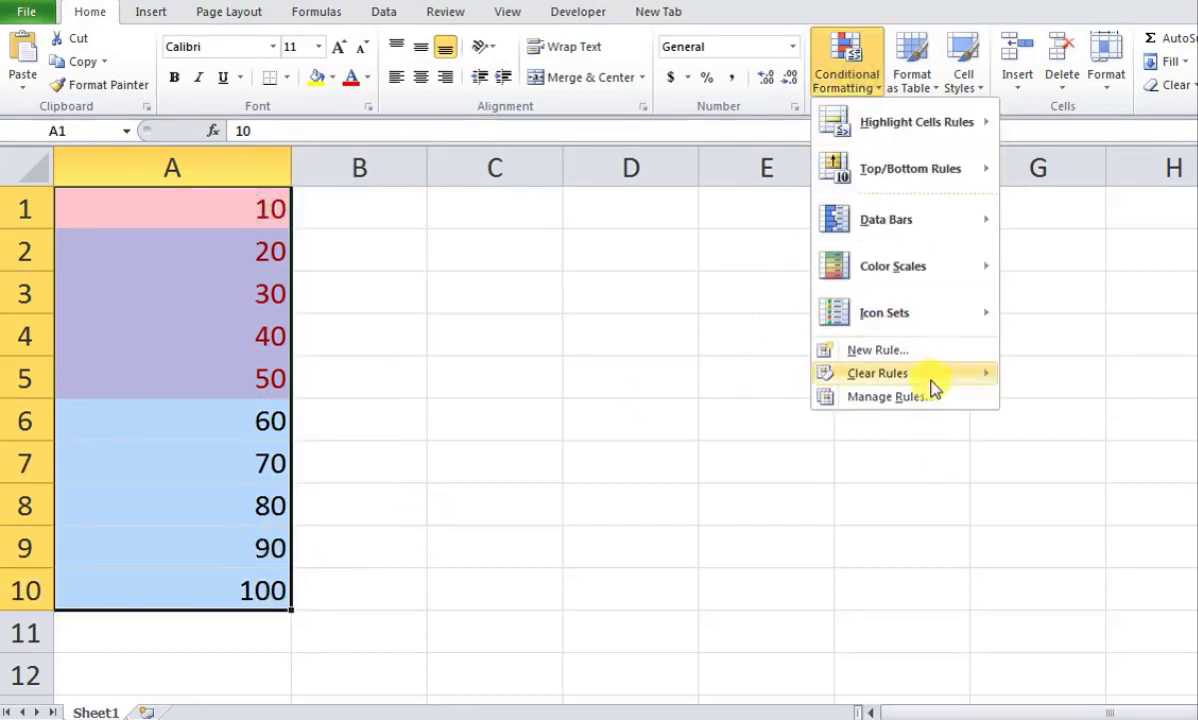
pyautogui.moveTo(930, 376)
pyautogui.click(1010, 378)
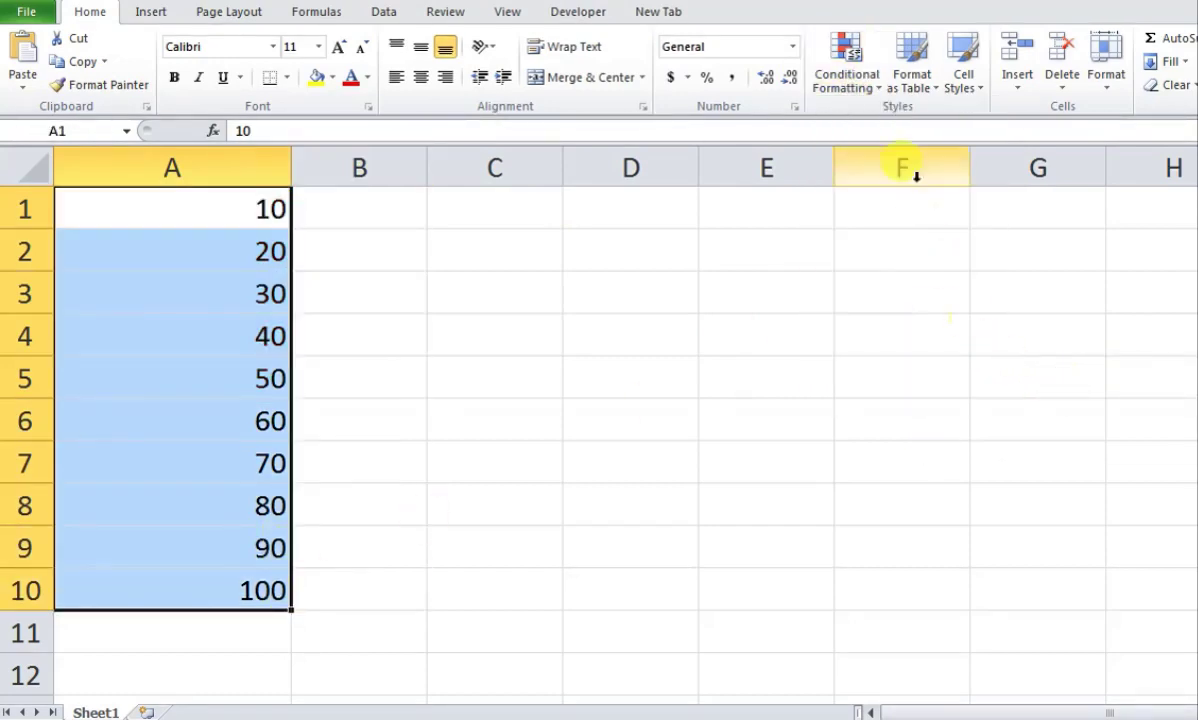
# Add a Bottom 10% rule set to 25%, highlighting only 10 and 20 in light red
pyautogui.click(838, 86)
pyautogui.moveTo(906, 184)
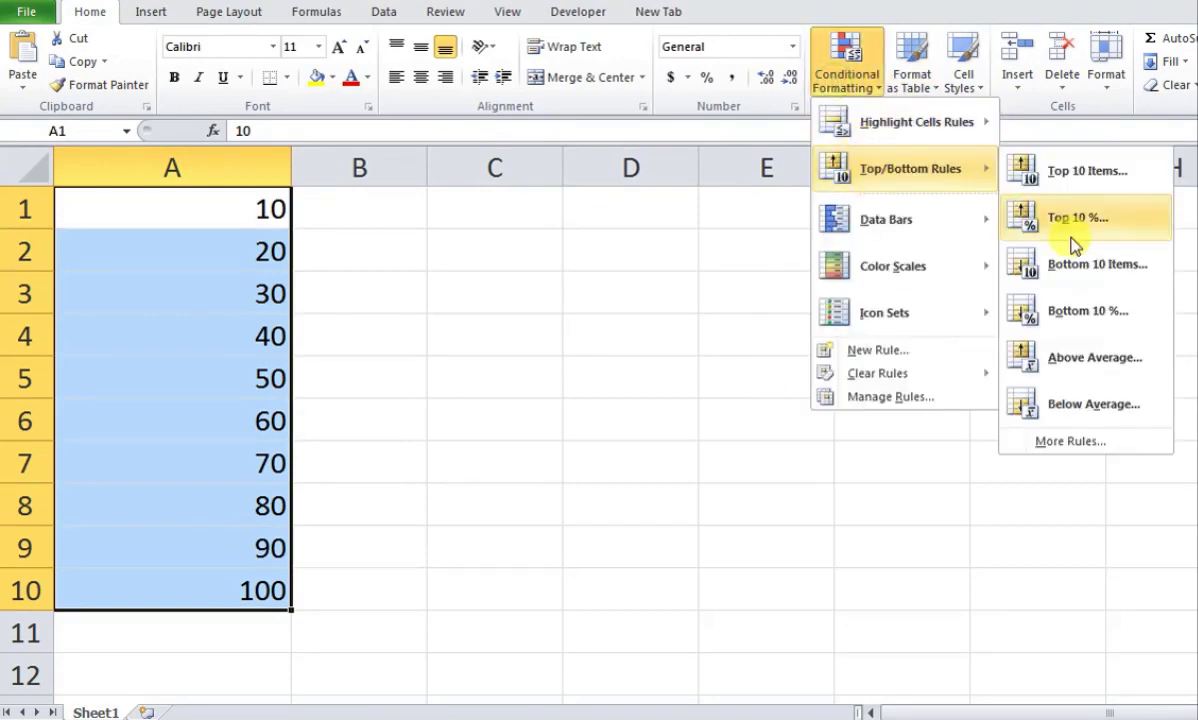
pyautogui.click(1113, 313)
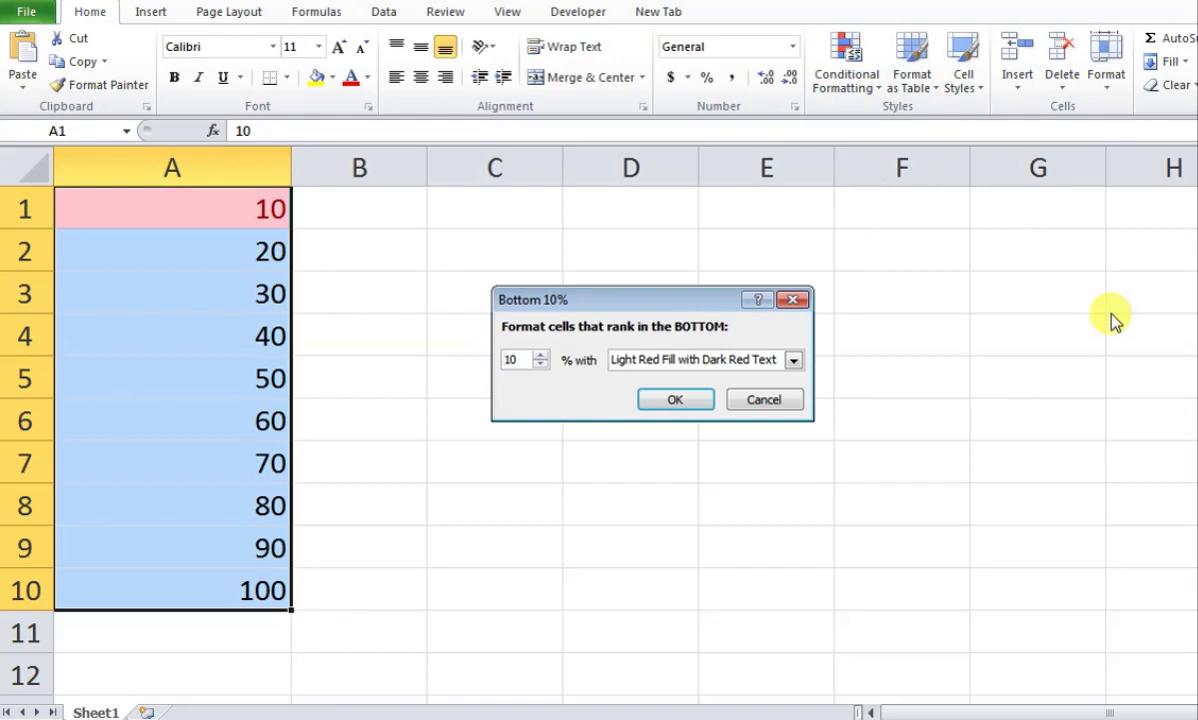
pyautogui.write('0')
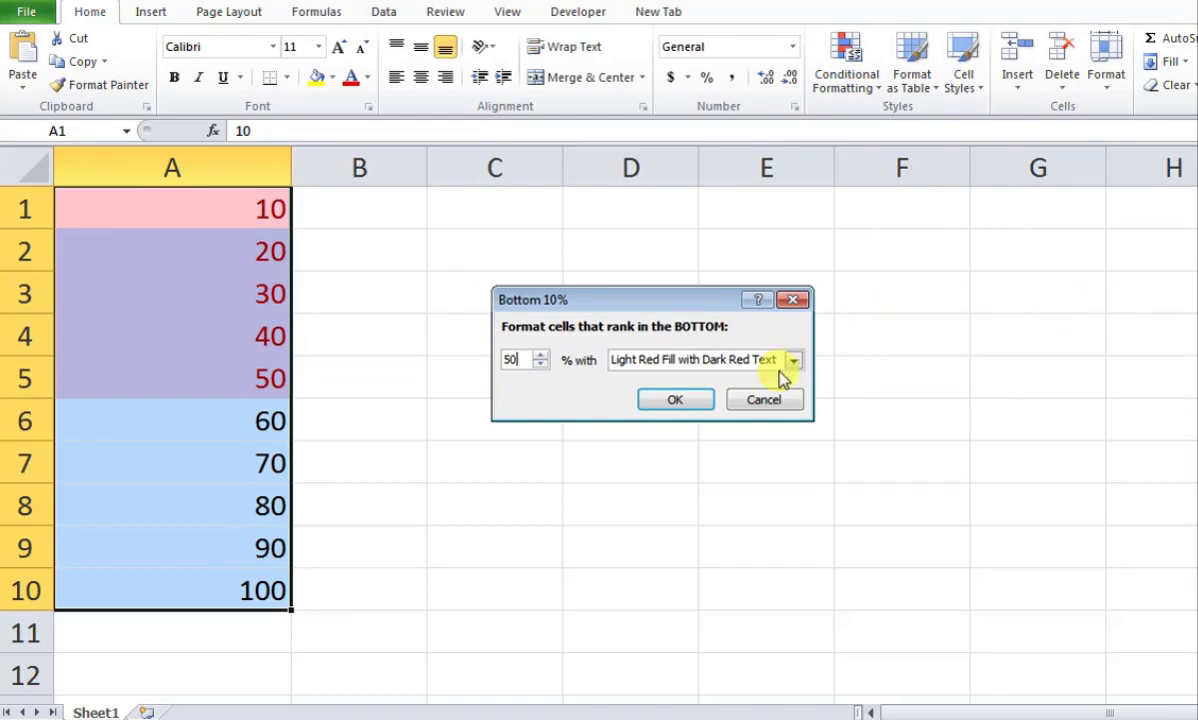
pyautogui.press('BackSpace')
pyautogui.press('BackSpace')
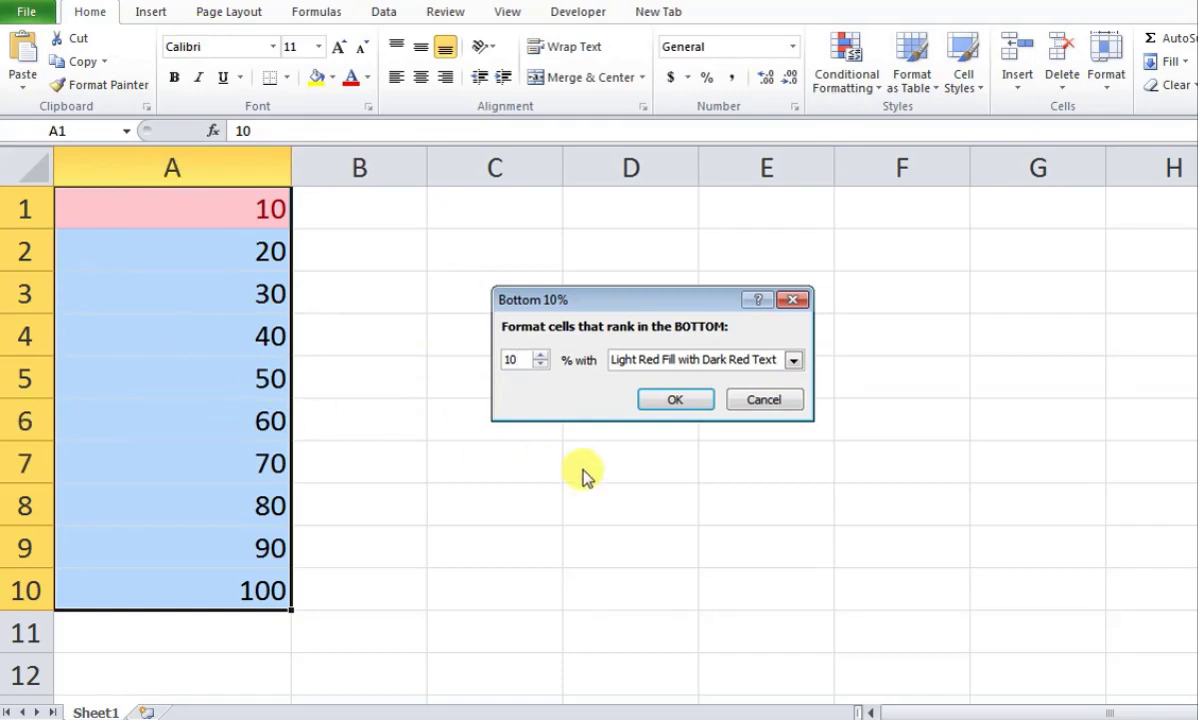
pyautogui.press('BackSpace')
pyautogui.press('BackSpace')
pyautogui.write('5')
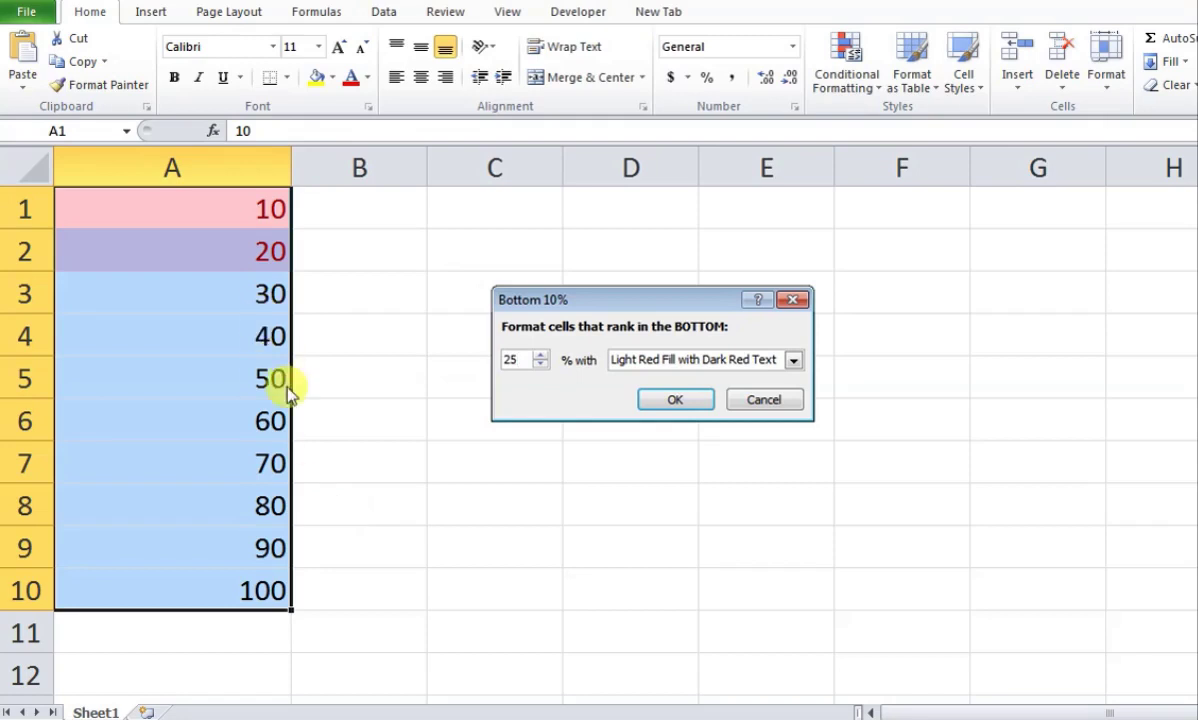
pyautogui.click(688, 398)
pyautogui.click(644, 447)
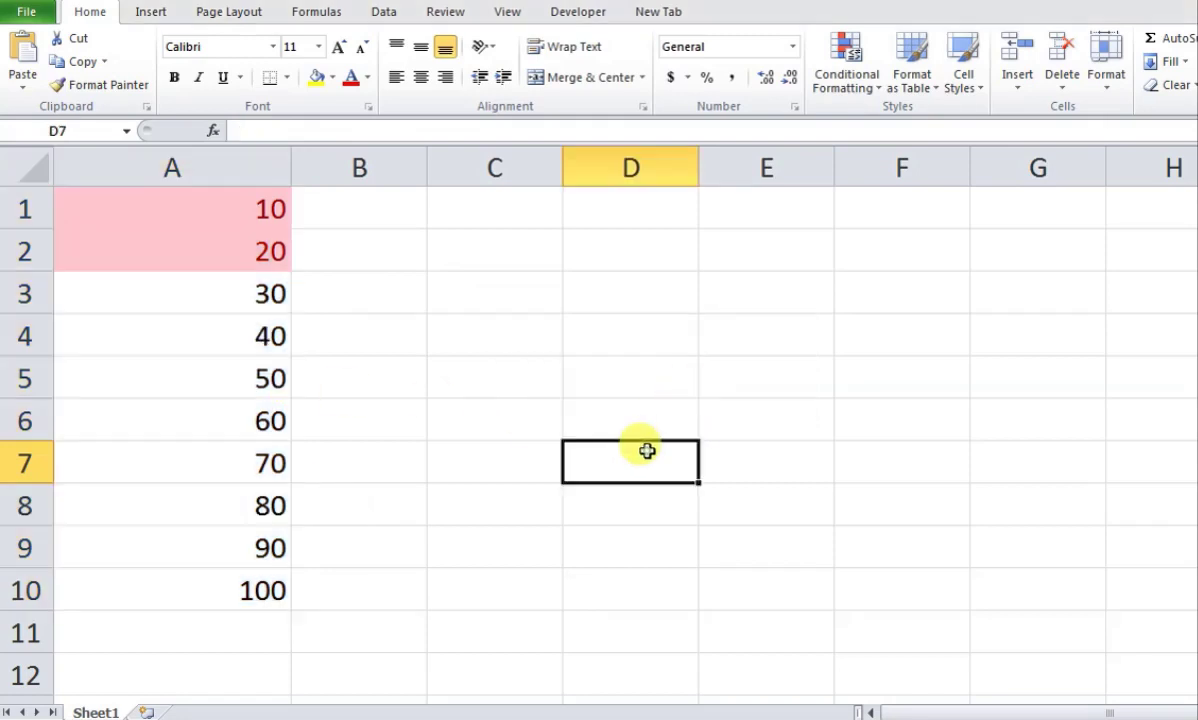
pyautogui.moveTo(229, 225); pyautogui.dragTo(195, 583)
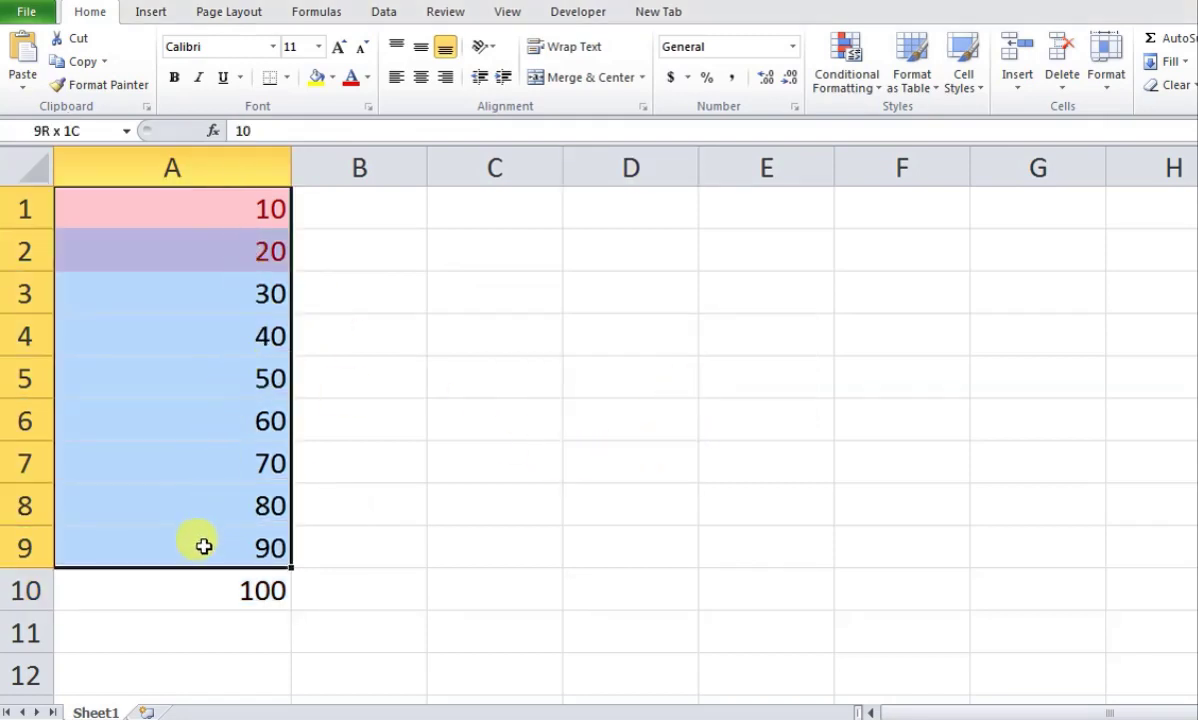
# Clear the conditional formatting rules from the selected cells A1:A10
pyautogui.click(858, 82)
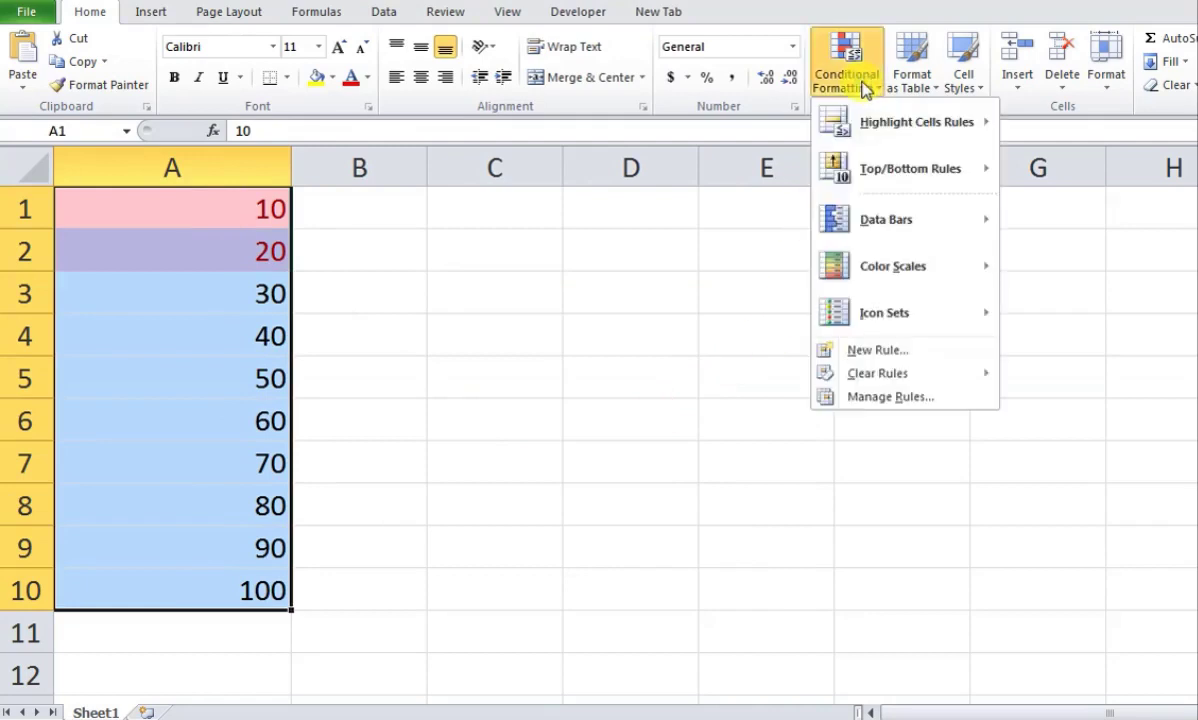
pyautogui.moveTo(897, 381)
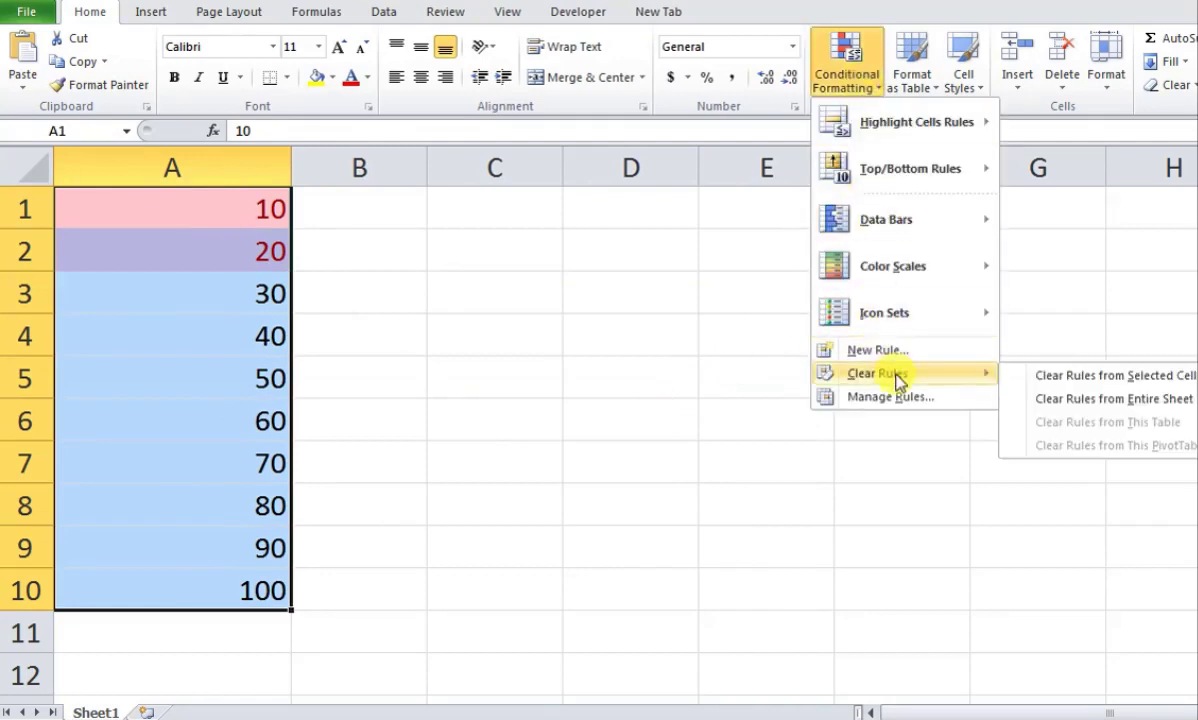
pyautogui.click(1063, 376)
# Apply an Above Average rule so 60–100 get light red fill with dark red text
pyautogui.click(835, 84)
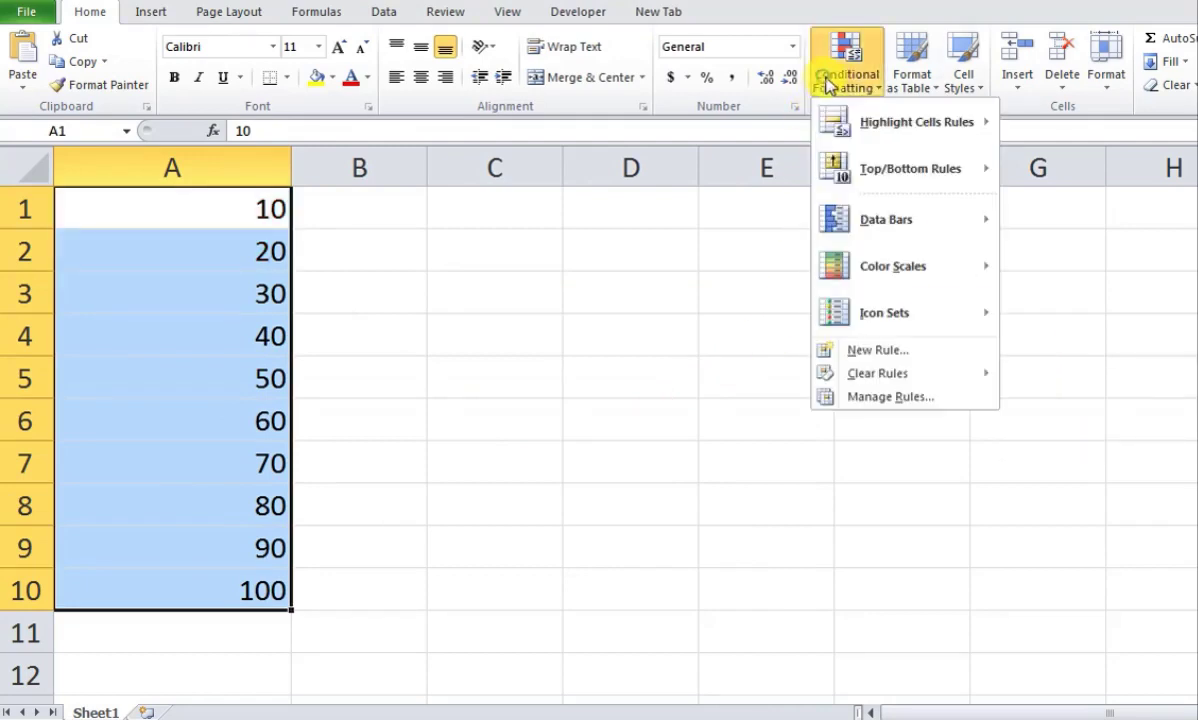
pyautogui.moveTo(870, 178)
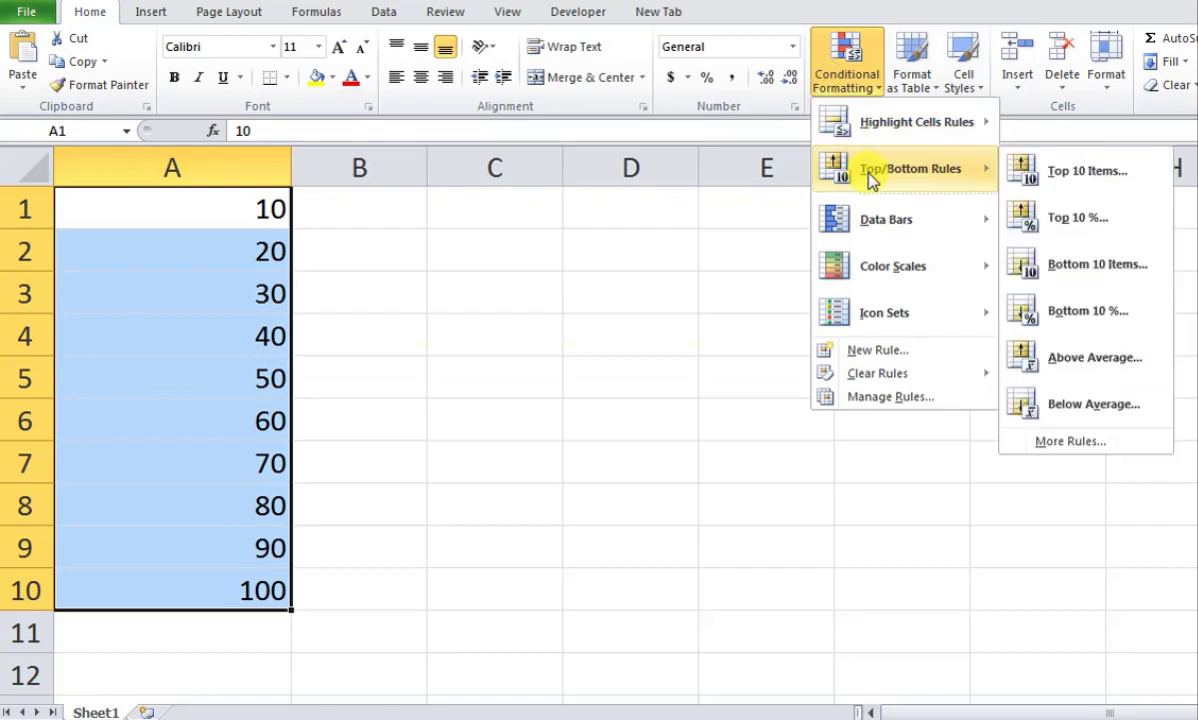
pyautogui.click(1088, 358)
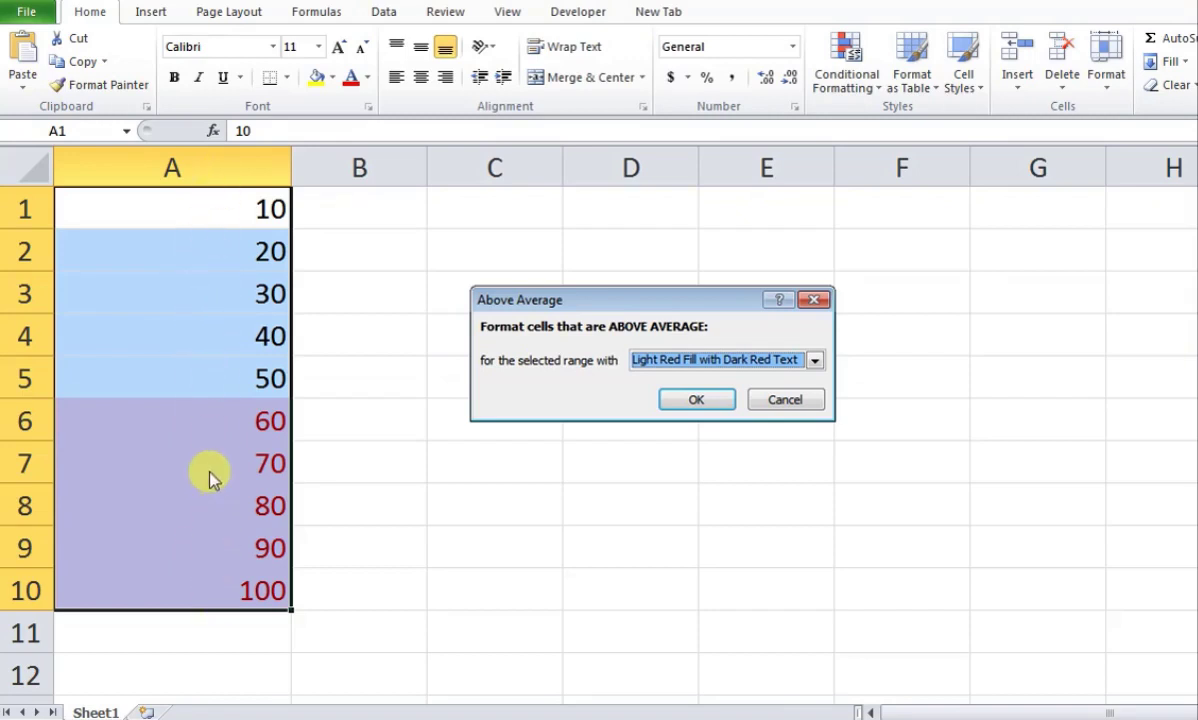
pyautogui.click(700, 401)
pyautogui.click(505, 492)
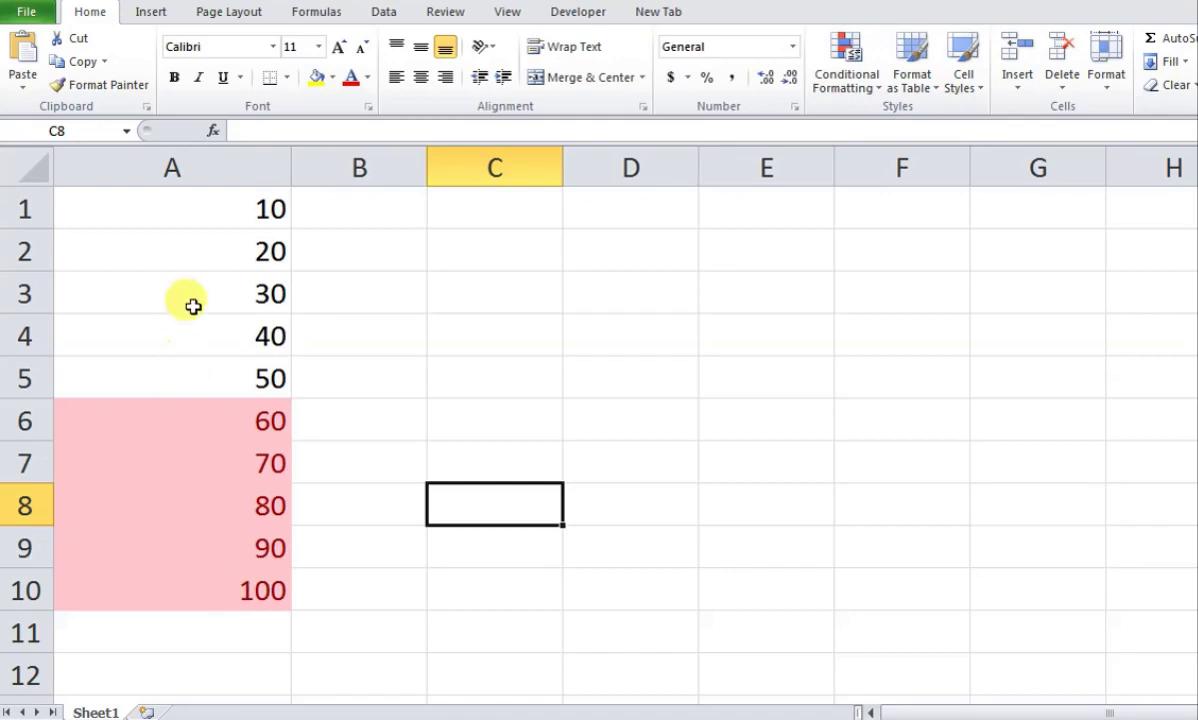
pyautogui.moveTo(222, 198); pyautogui.dragTo(224, 575)
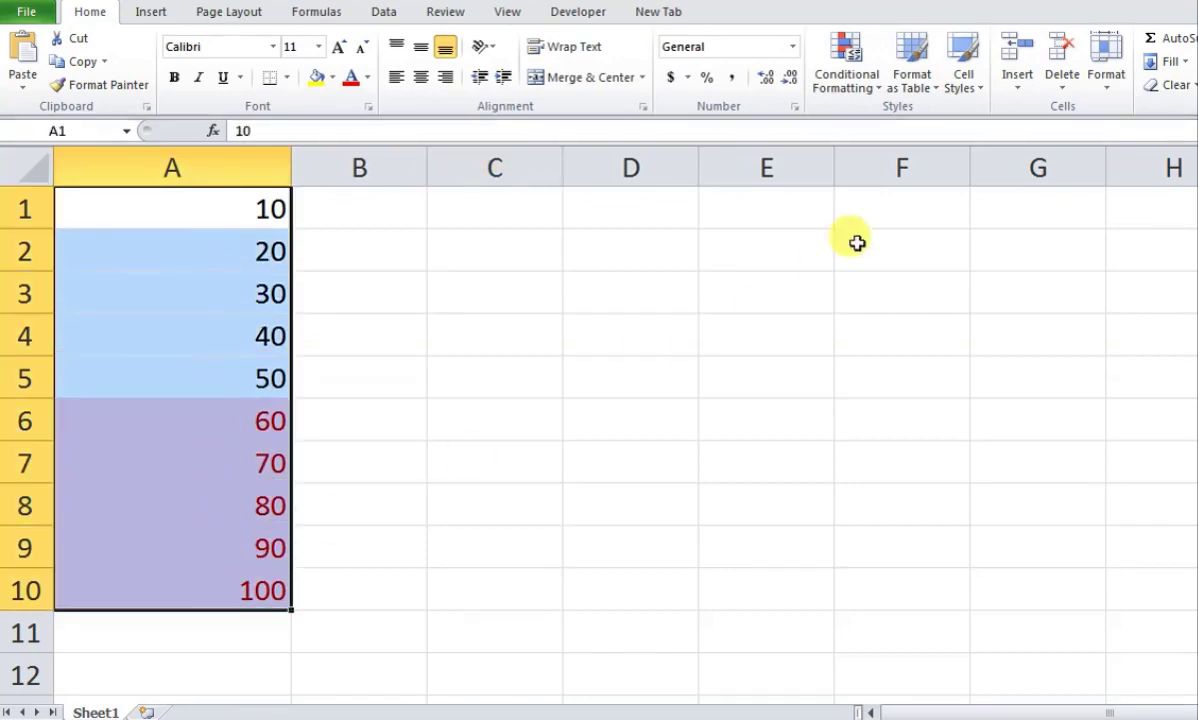
# Clear the selected cells' rules and apply a Below Average highlight to A1:A10
pyautogui.click(846, 70)
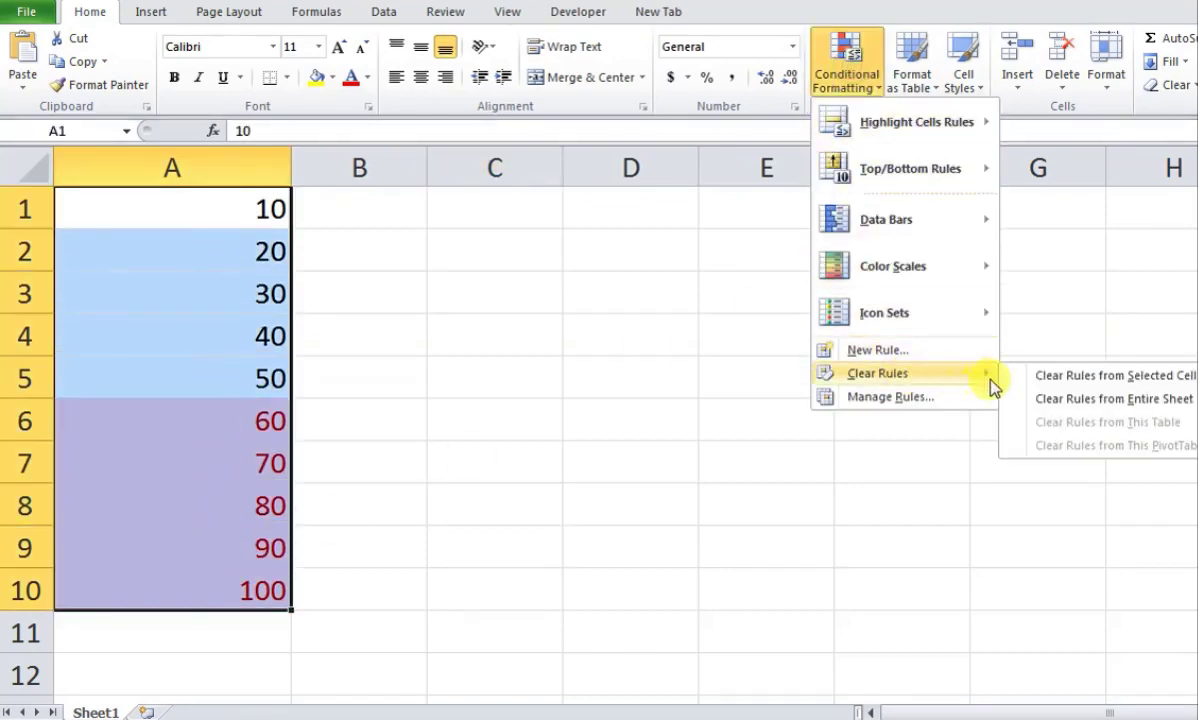
pyautogui.click(1018, 381)
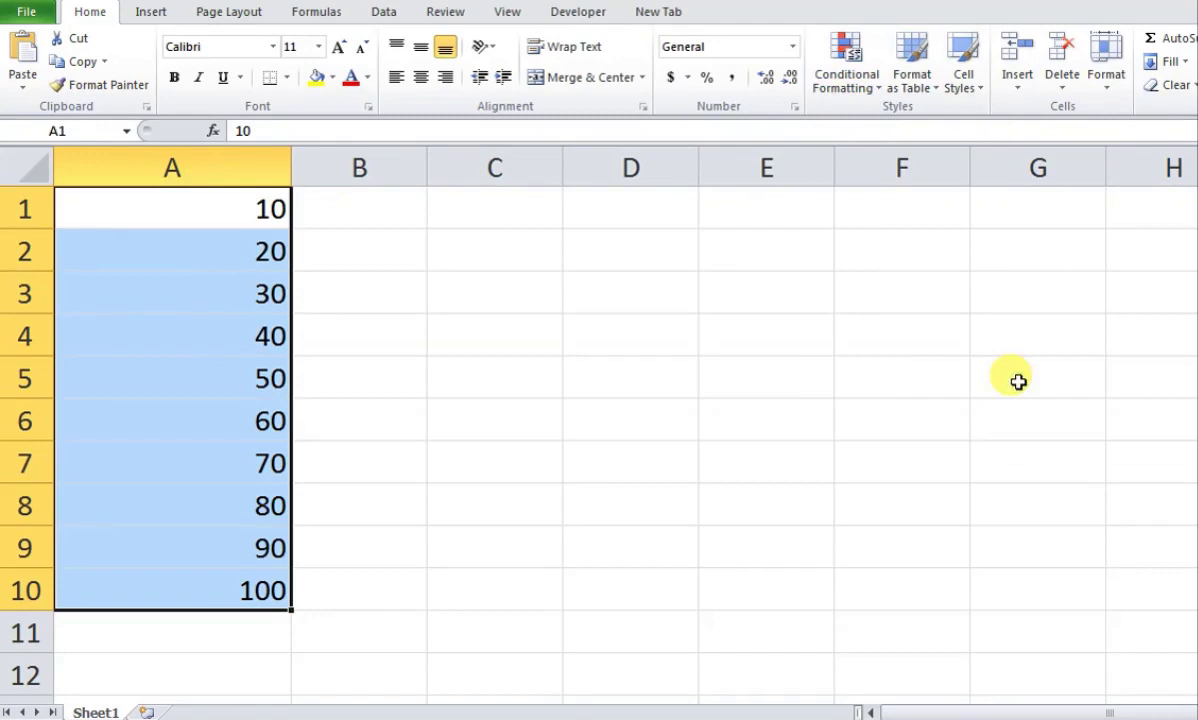
pyautogui.click(868, 88)
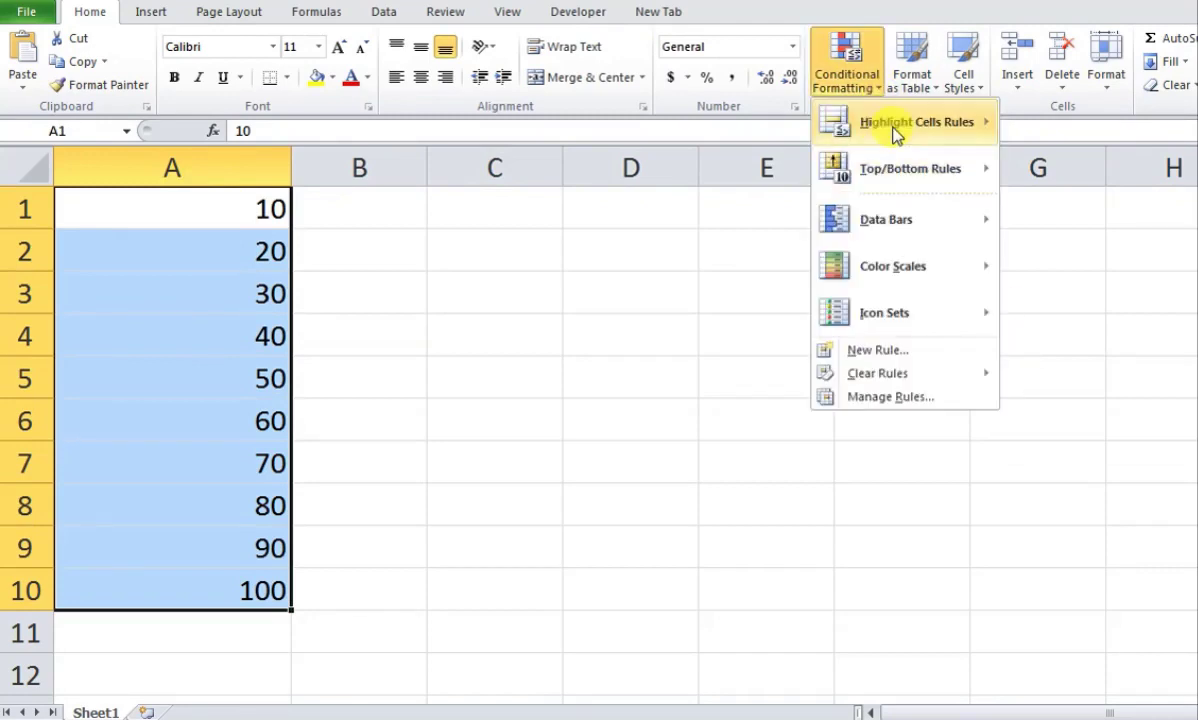
pyautogui.moveTo(890, 172)
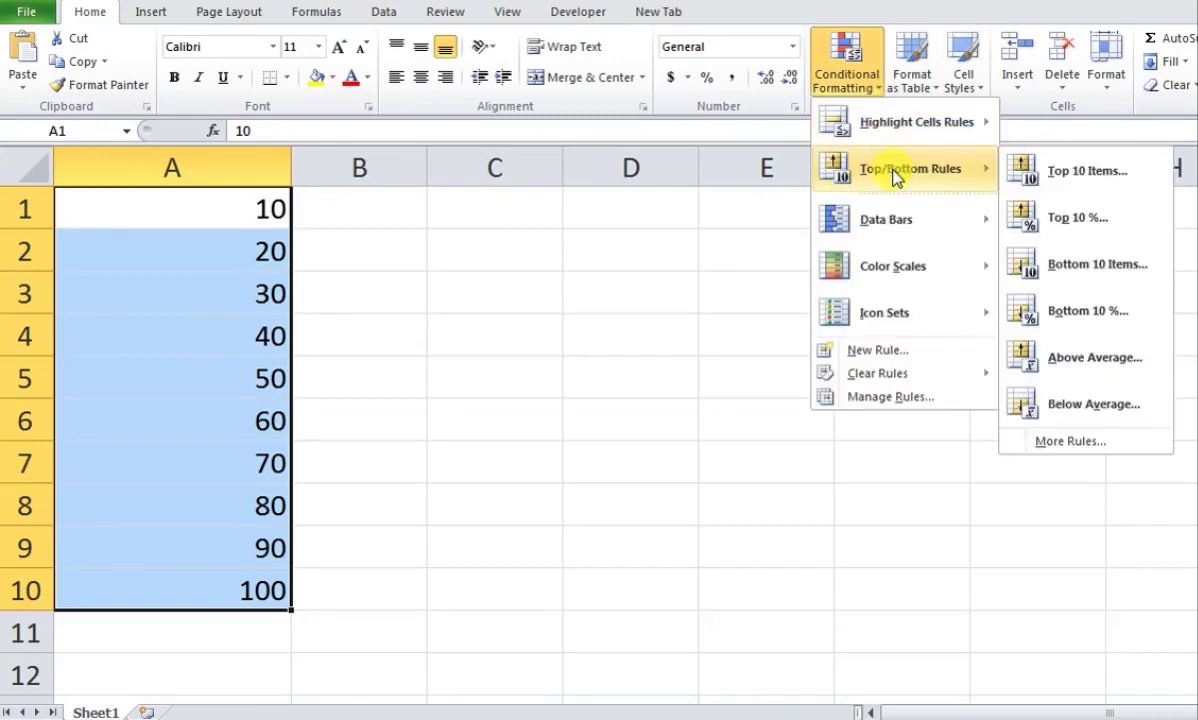
pyautogui.click(1087, 421)
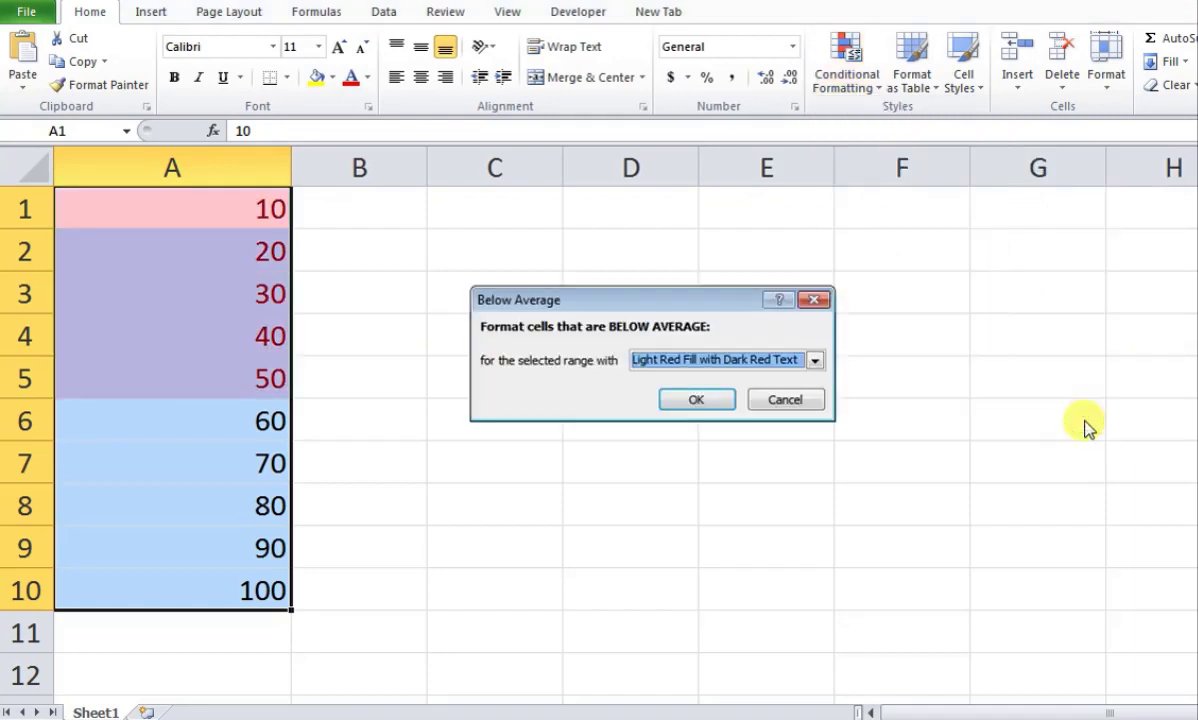
pyautogui.click(710, 402)
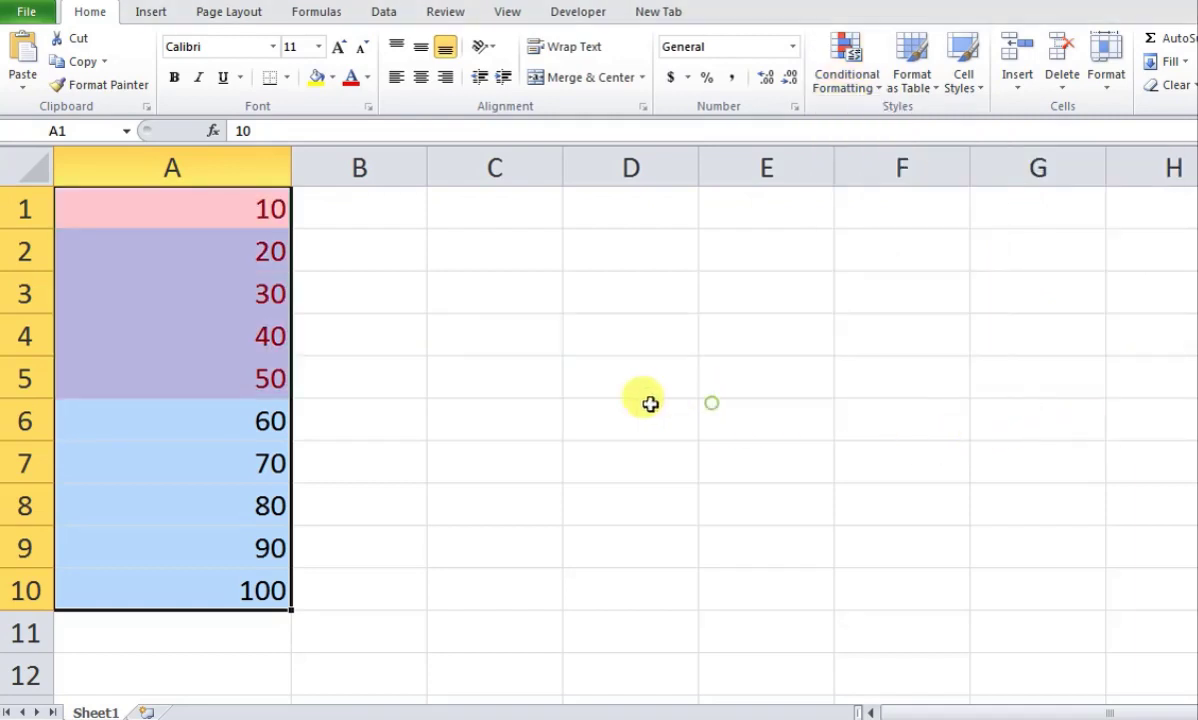
# Compare the highlighted A1:A5 with the unhighlighted A6:A10, then reselect A1:A10
pyautogui.click(577, 413)
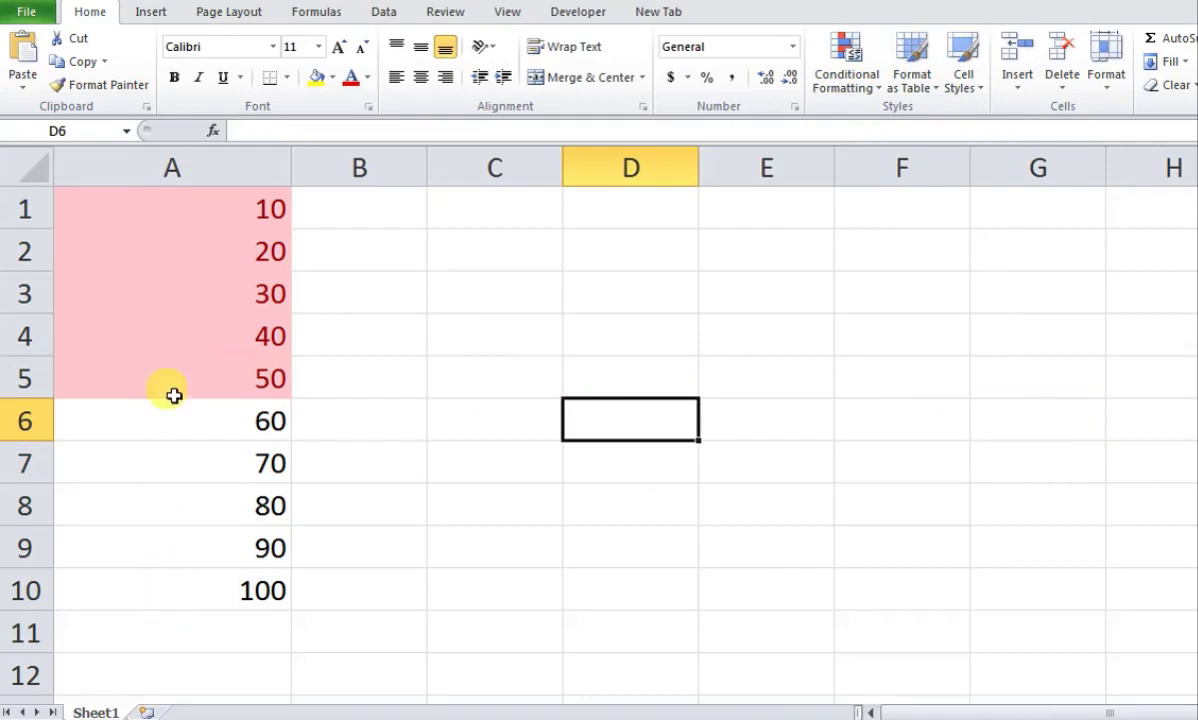
pyautogui.moveTo(194, 203); pyautogui.dragTo(187, 359)
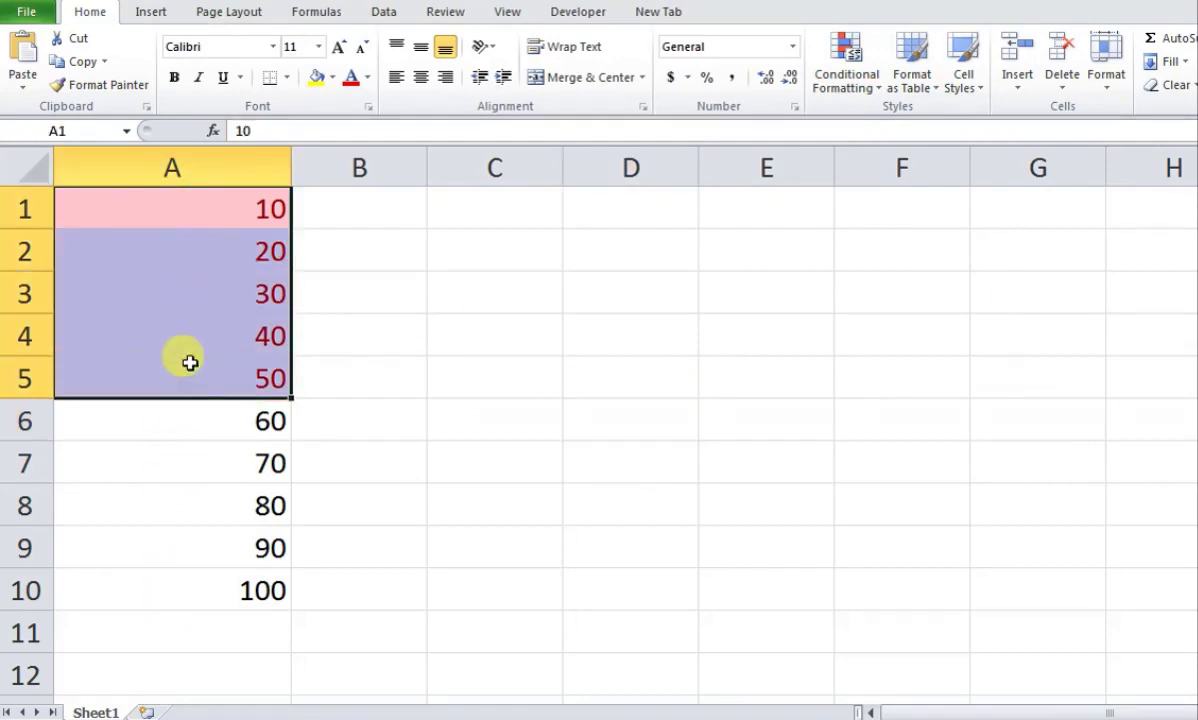
pyautogui.moveTo(178, 437); pyautogui.dragTo(180, 586)
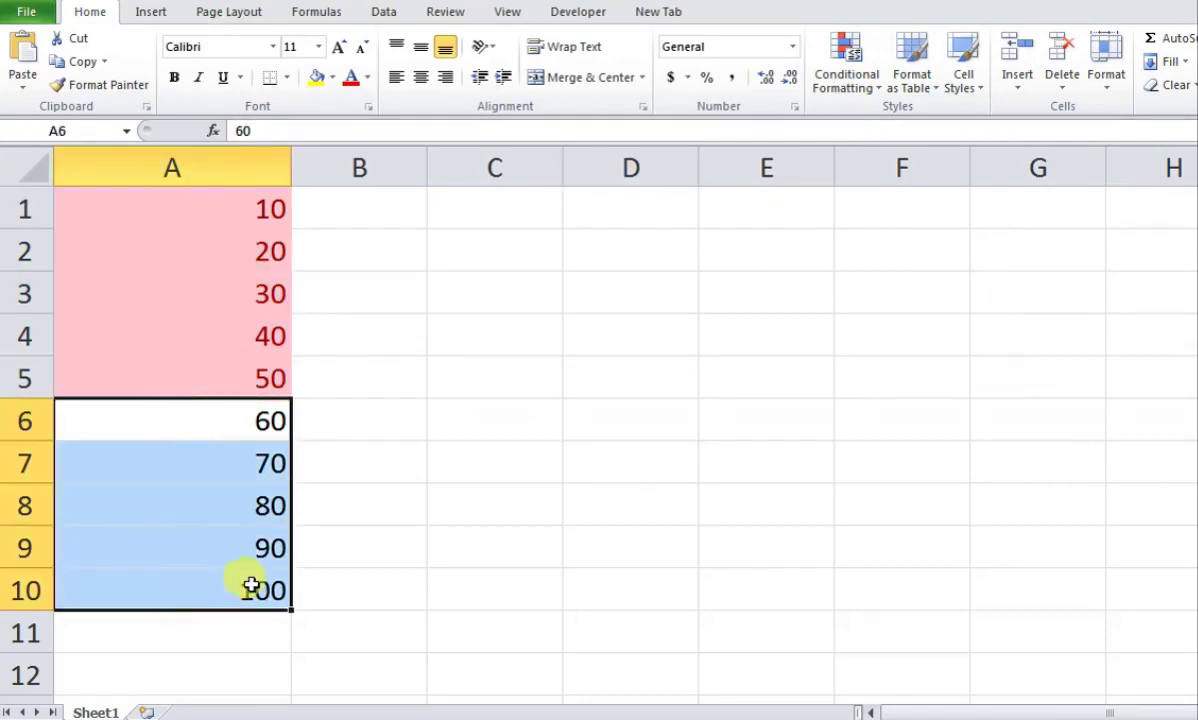
pyautogui.click(401, 543)
pyautogui.moveTo(259, 372); pyautogui.dragTo(246, 206)
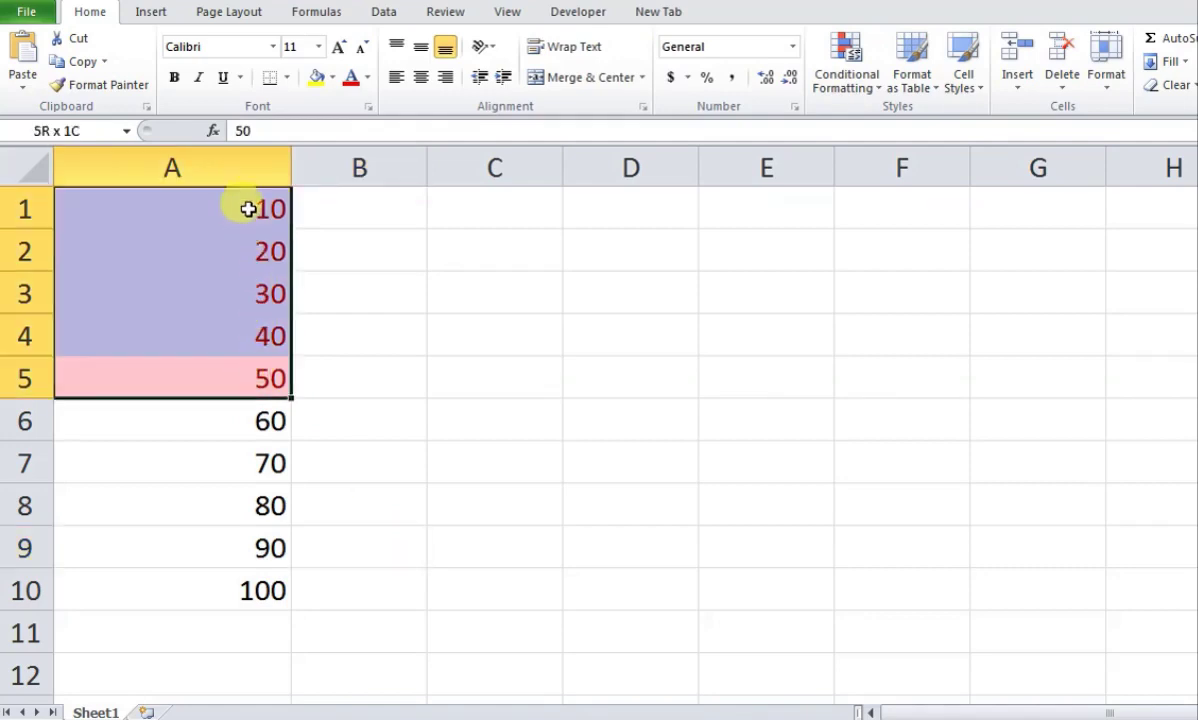
pyautogui.click(355, 250)
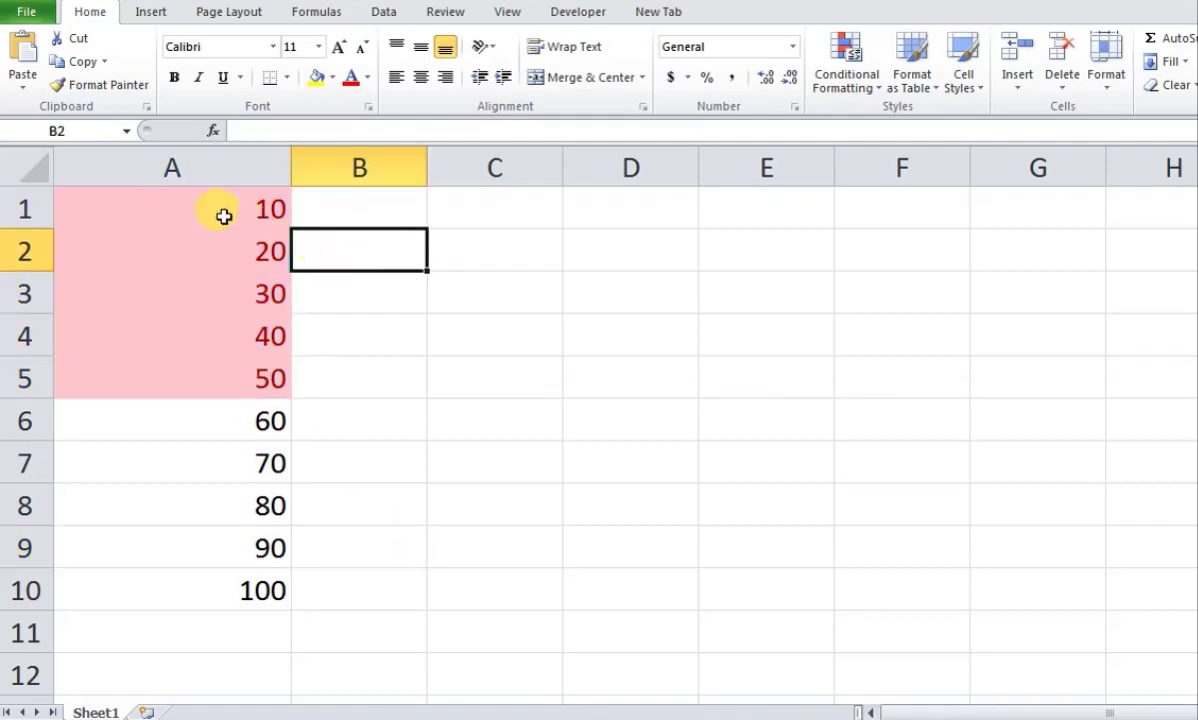
pyautogui.moveTo(220, 210); pyautogui.dragTo(200, 594)
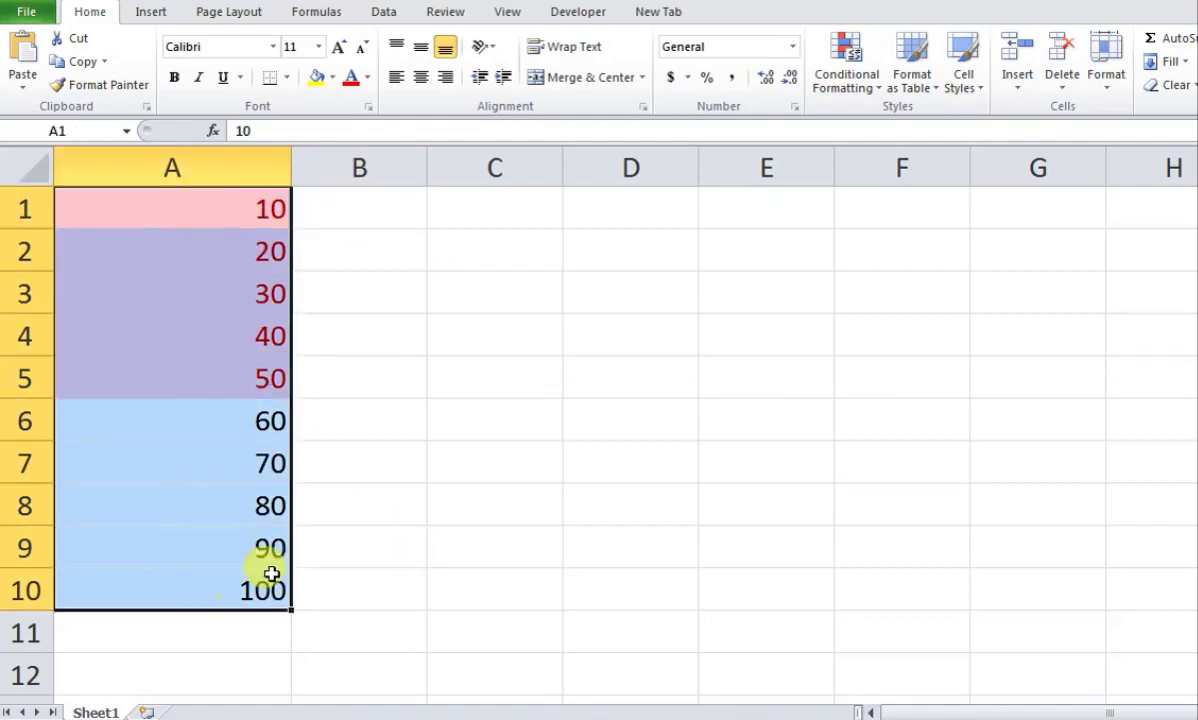
# Remove the below-average rule from A1:A10, leaving plain numbers
pyautogui.click(846, 78)
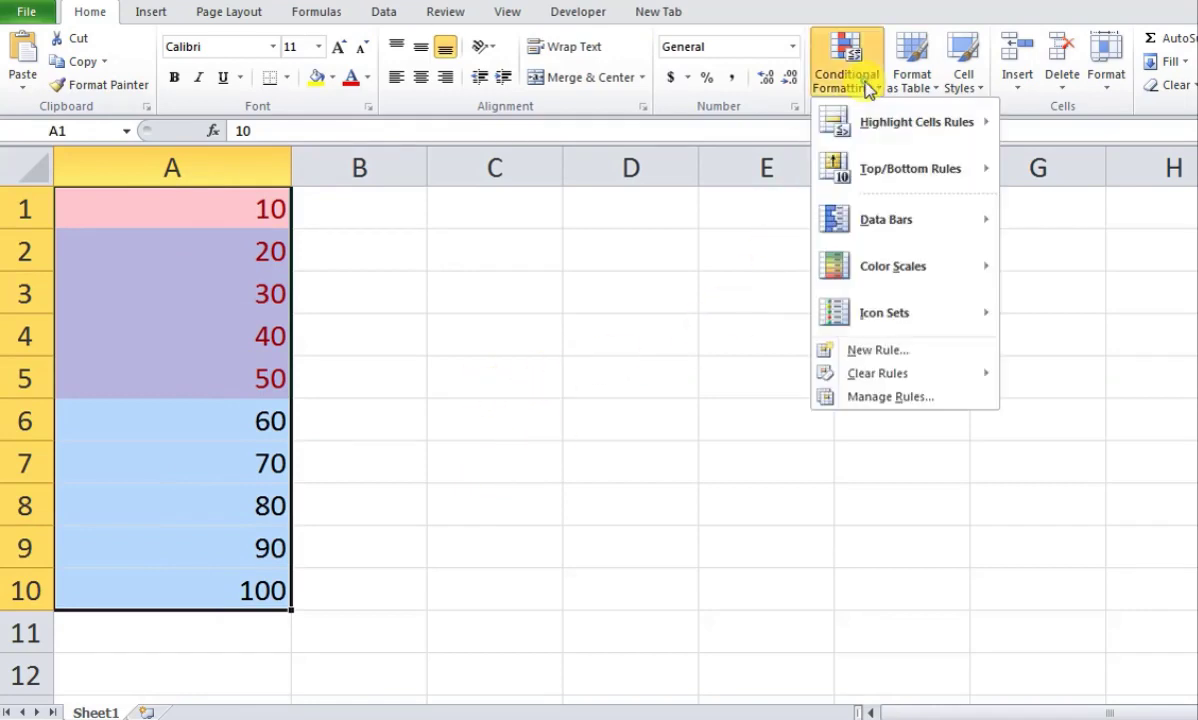
pyautogui.moveTo(877, 140)
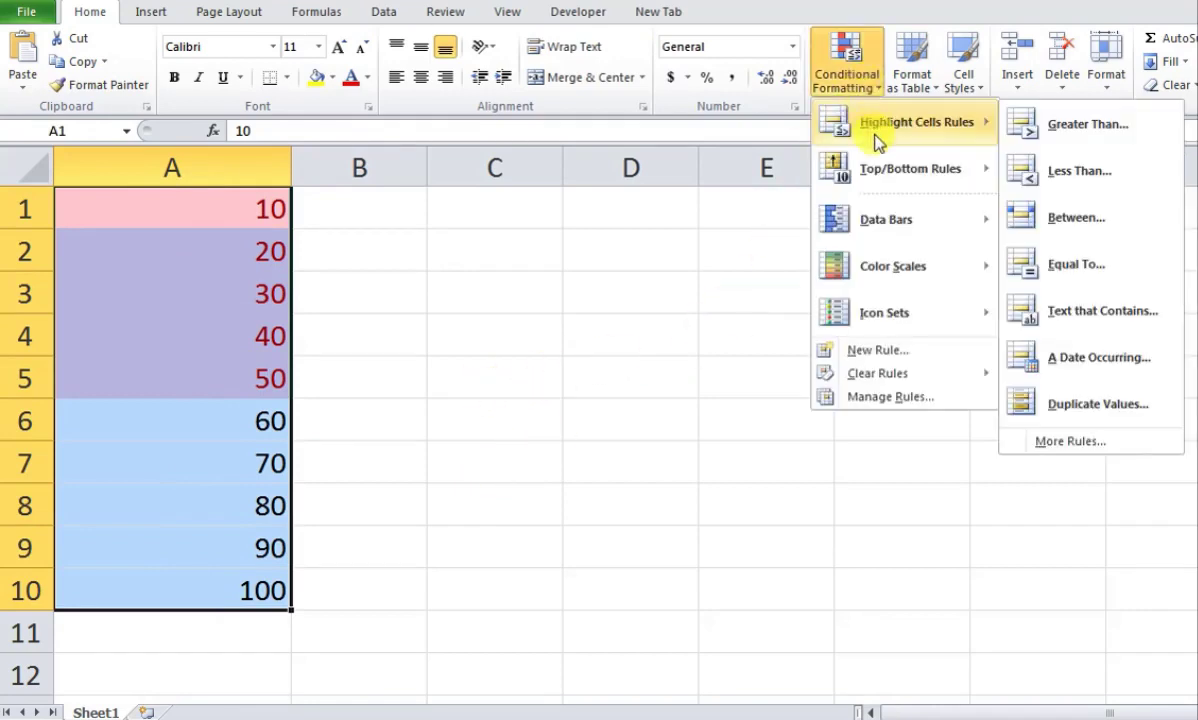
pyautogui.moveTo(876, 374)
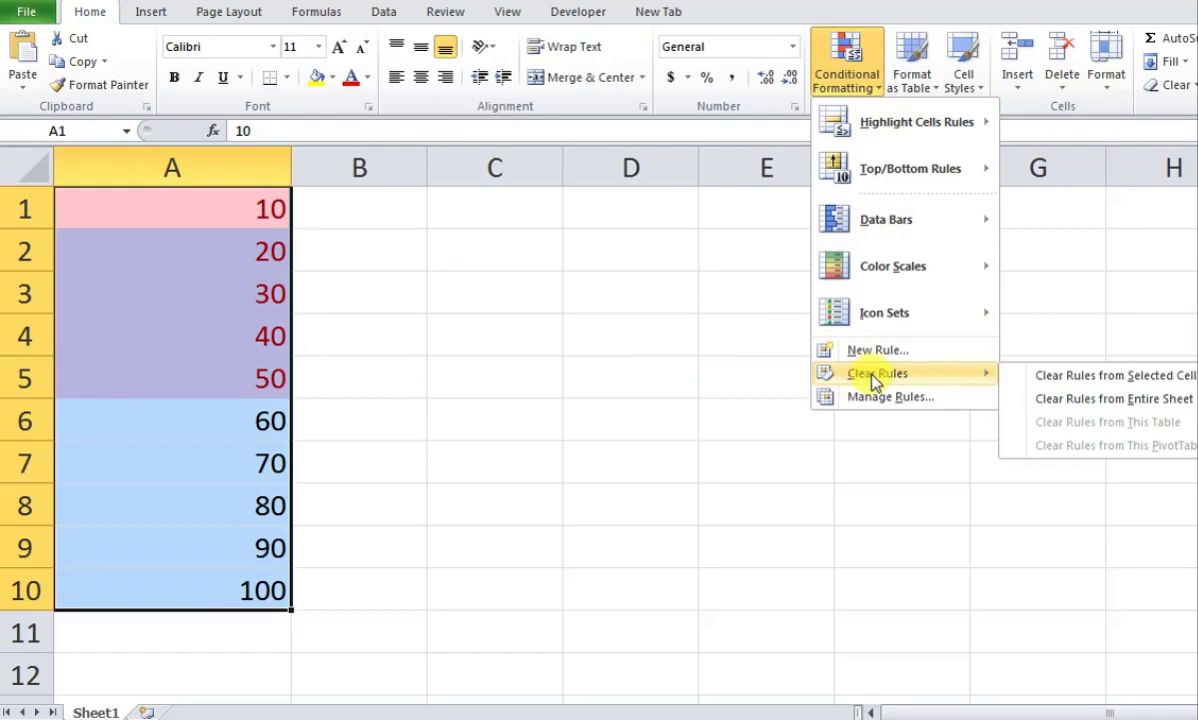
pyautogui.click(1058, 397)
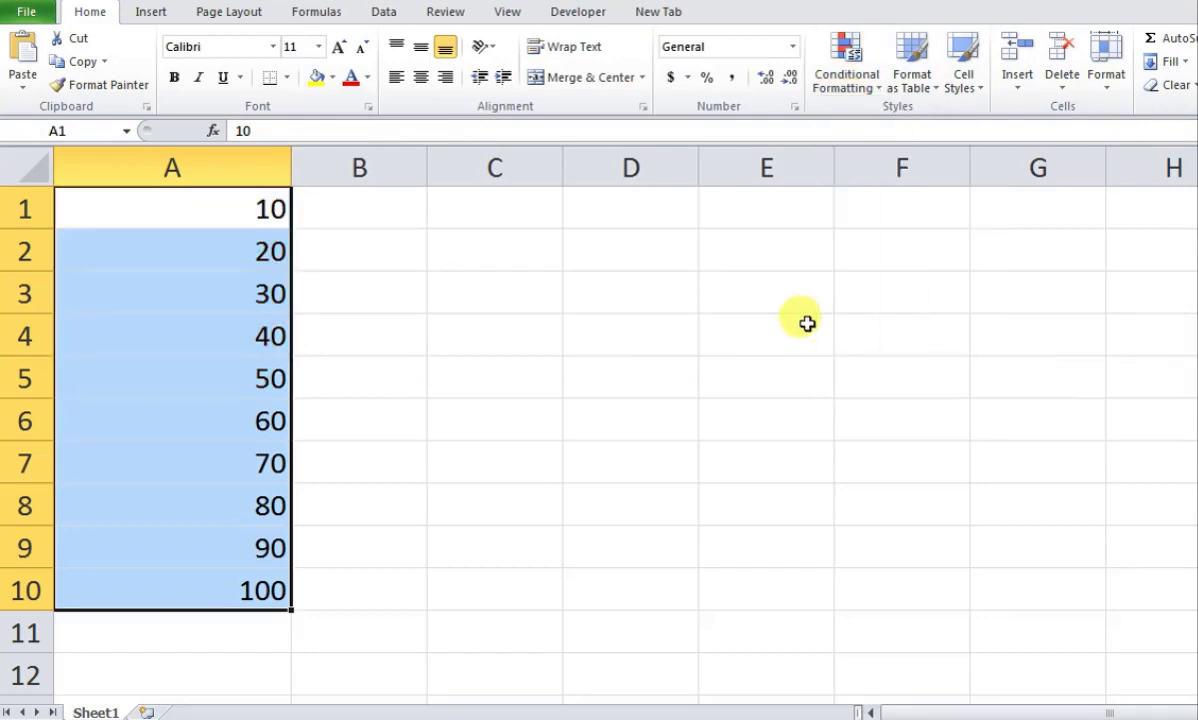
# Apply Gradient Fill Red Data Bars to A1:A10 and inspect the full-length bar in A10
pyautogui.click(845, 72)
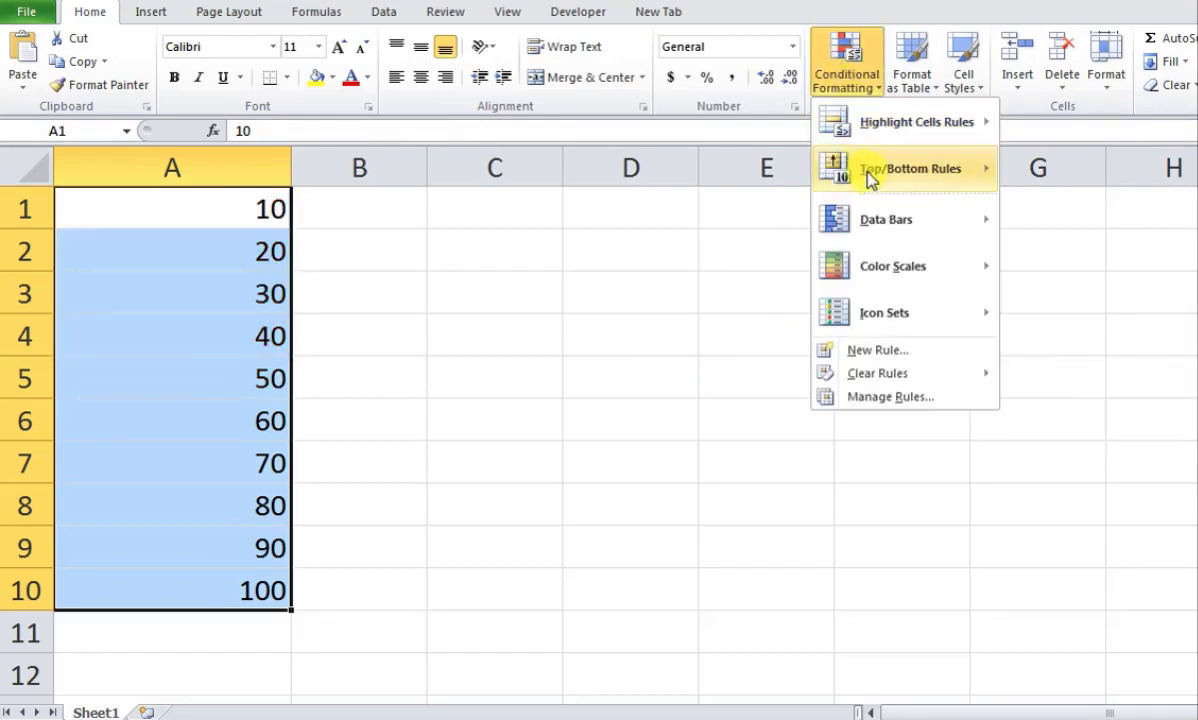
pyautogui.moveTo(868, 185)
pyautogui.moveTo(869, 222)
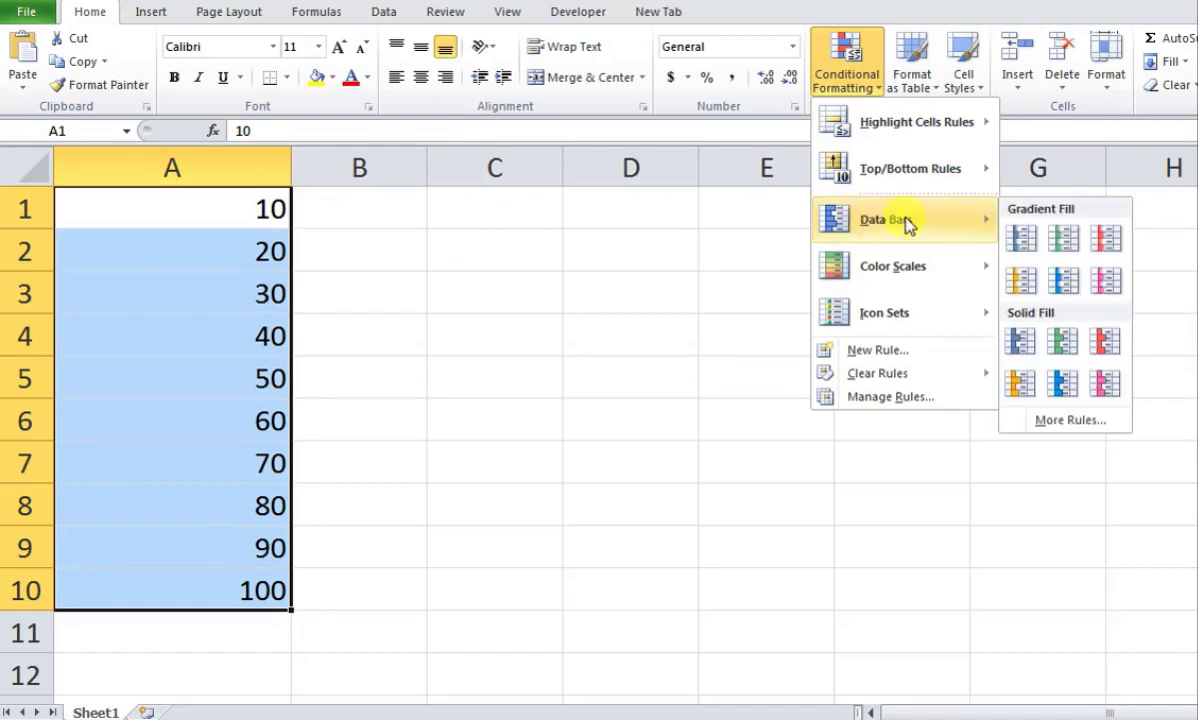
pyautogui.click(1108, 243)
pyautogui.click(388, 366)
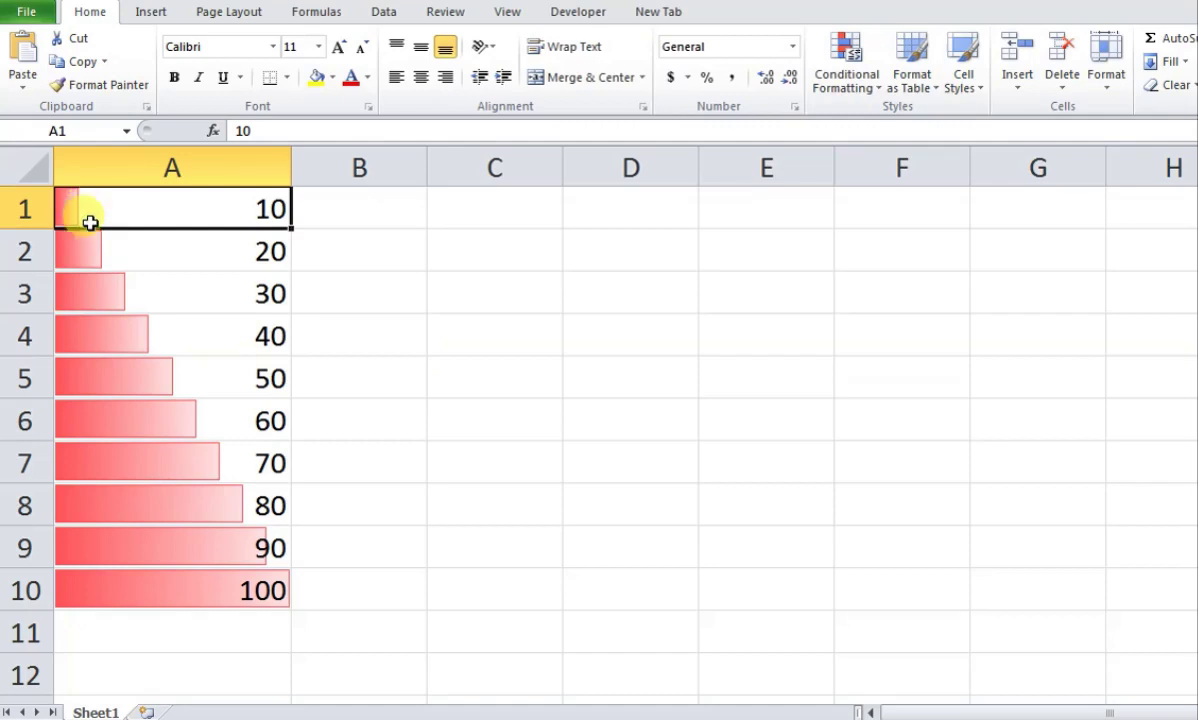
pyautogui.click(151, 592)
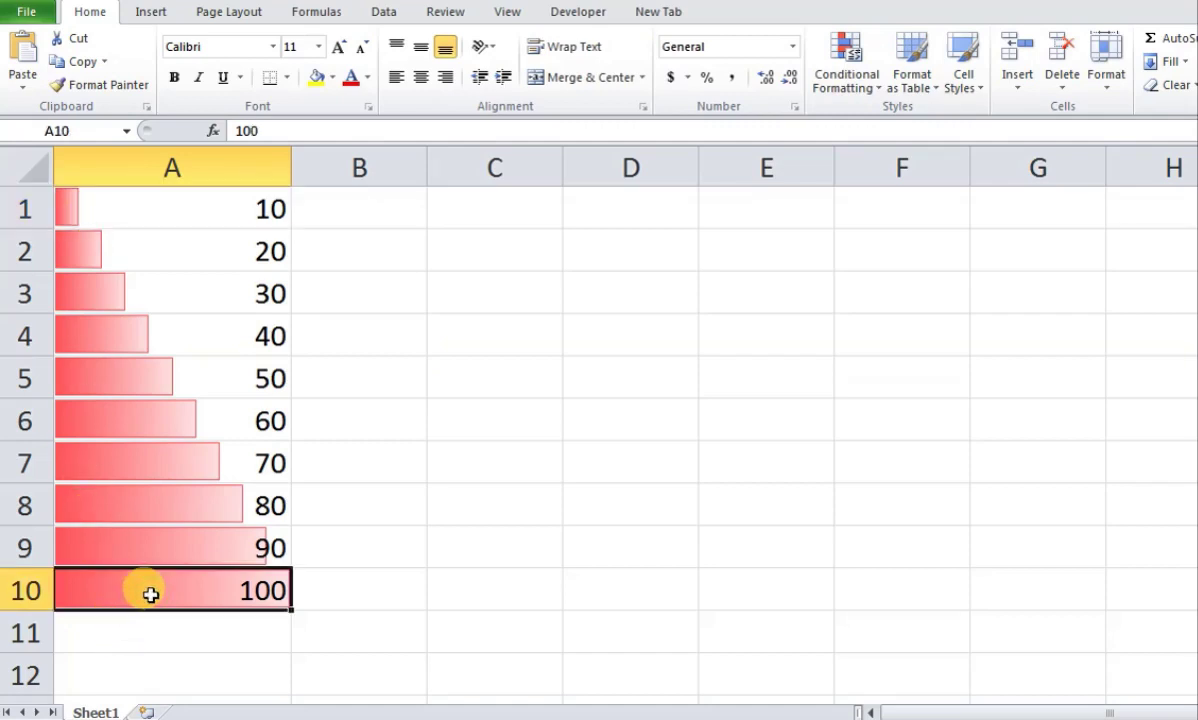
# Enter 120 in A4, then undo with Ctrl+Z to restore 40 and remove the data bars
pyautogui.click(215, 350)
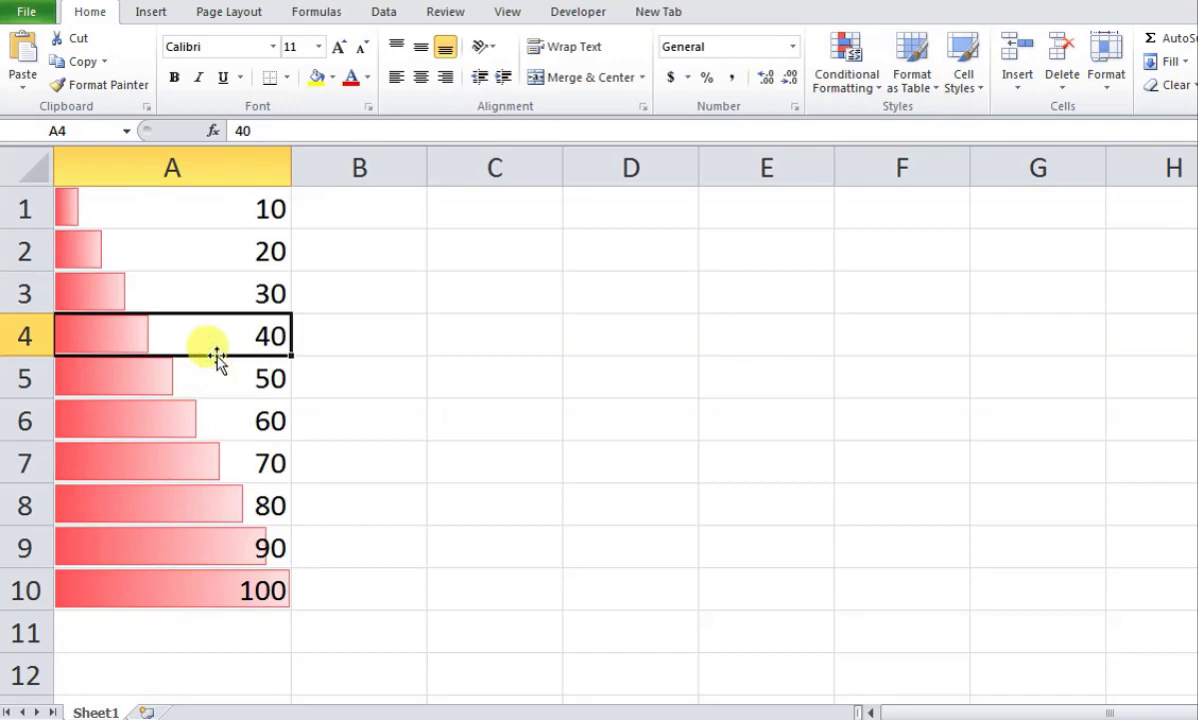
pyautogui.write('120')
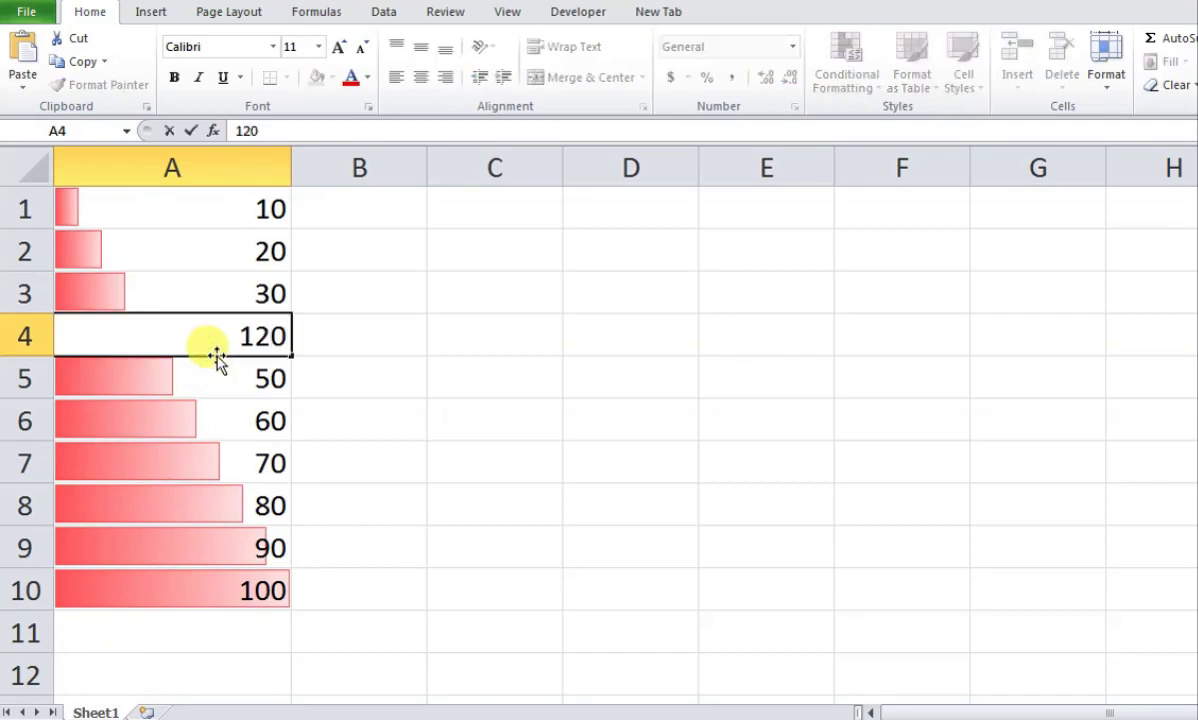
pyautogui.press('Return')
pyautogui.click(466, 427)
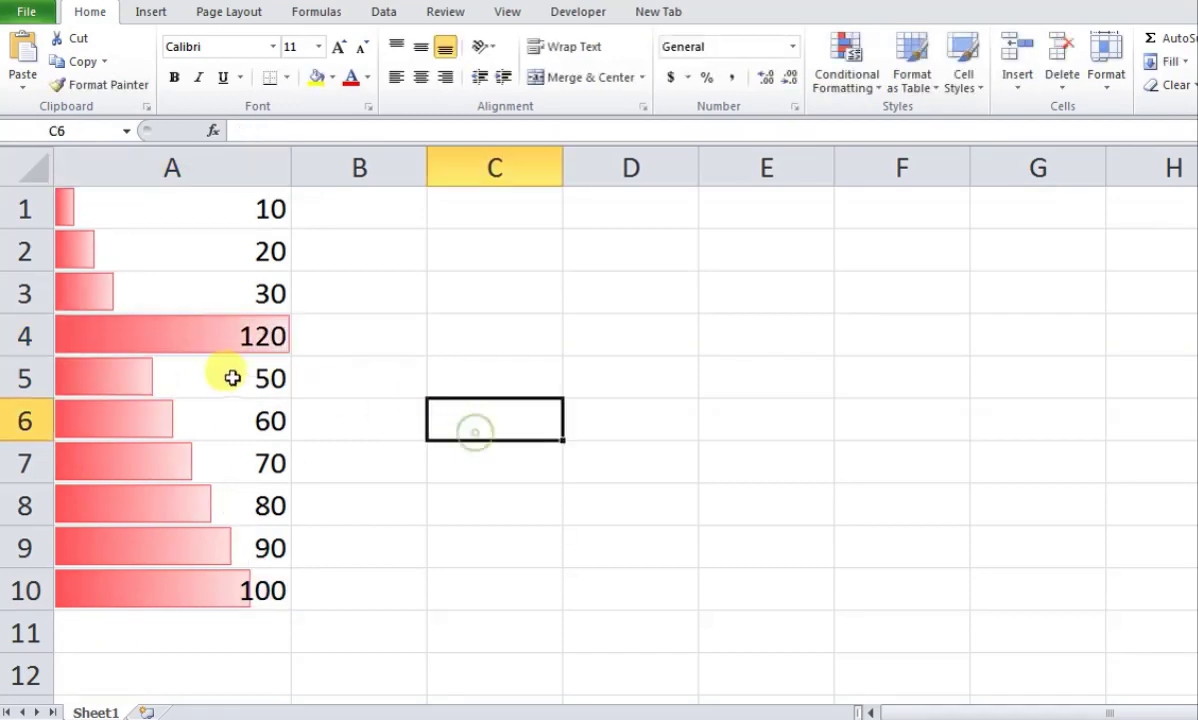
pyautogui.click(200, 344)
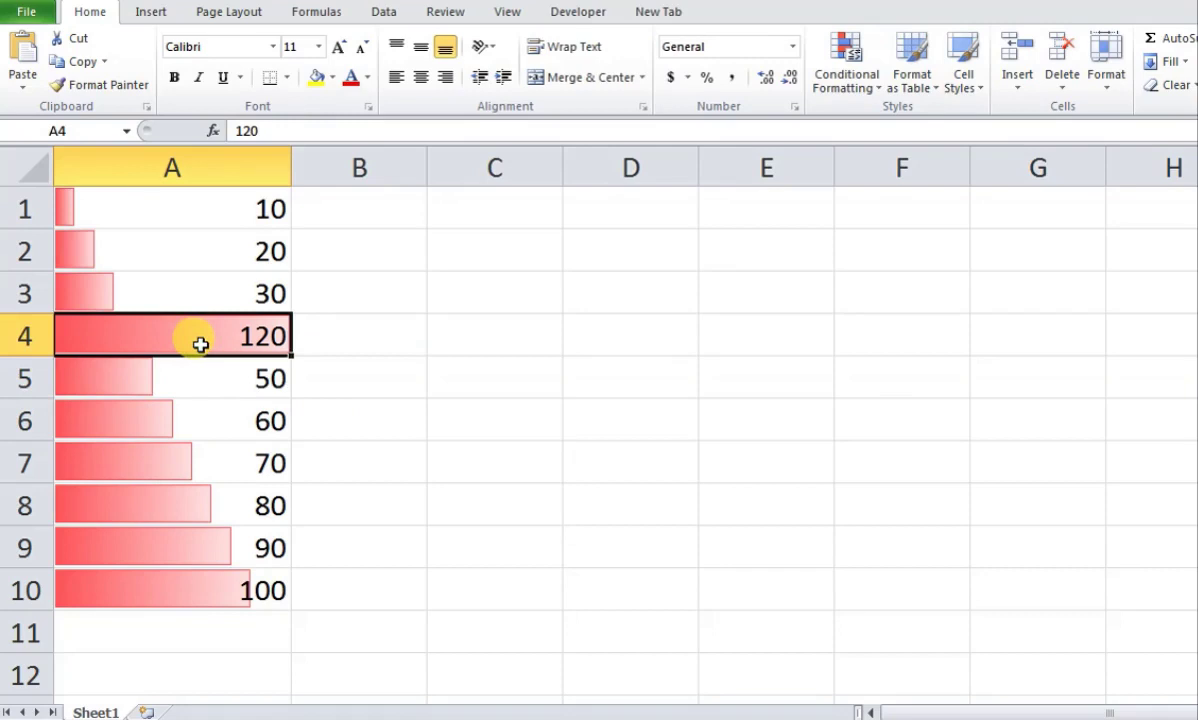
pyautogui.hotkey('ctrl', 'z')
pyautogui.hotkey('ctrl', 'z')
pyautogui.click(201, 210)
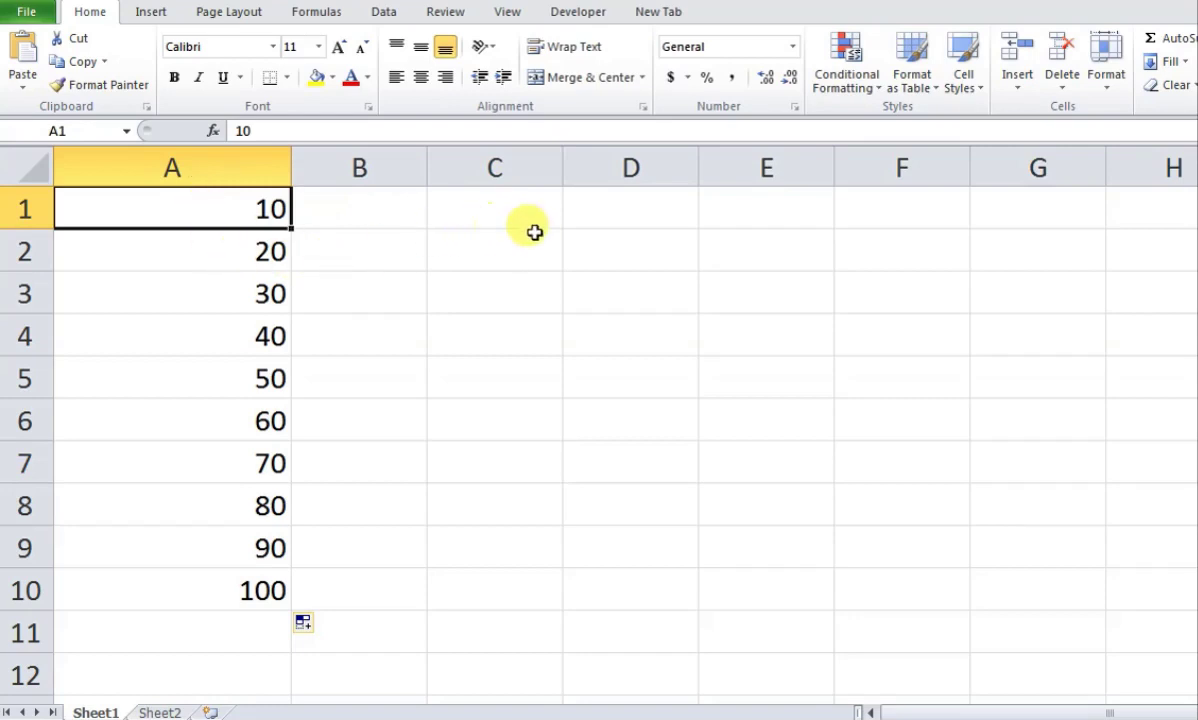
# Select A1:A10 and preview the Color Scales swatches, shading 10 green to 100 red
pyautogui.click(858, 80)
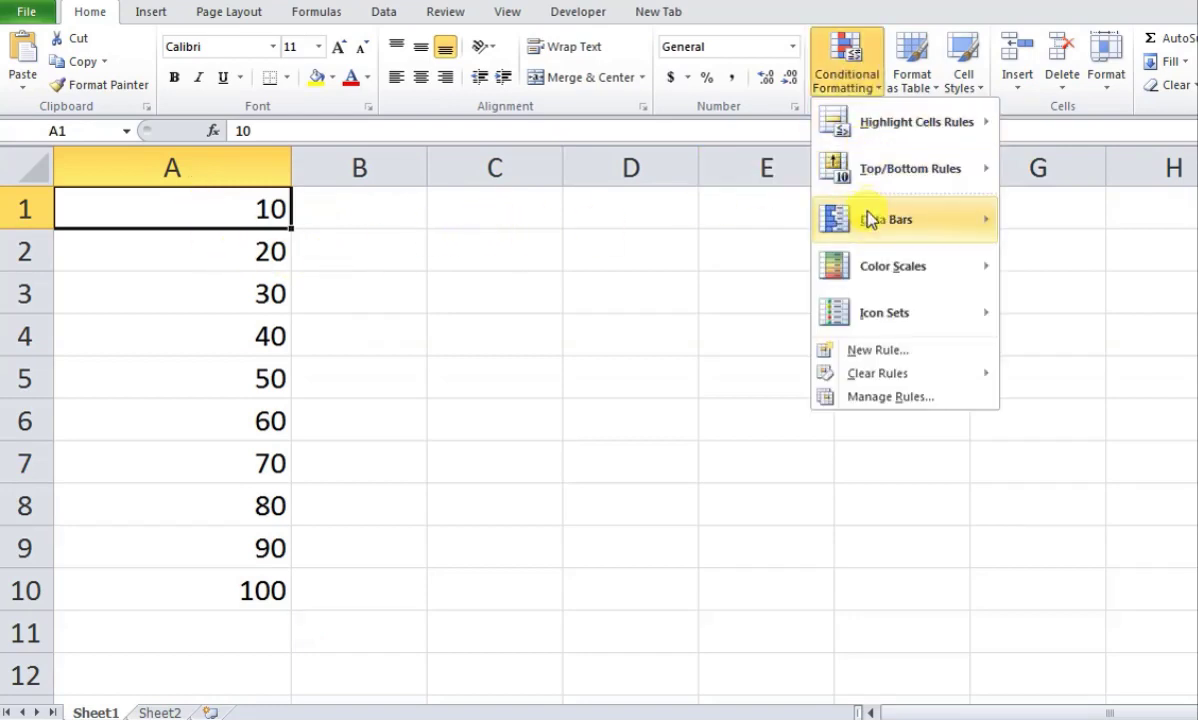
pyautogui.moveTo(870, 268)
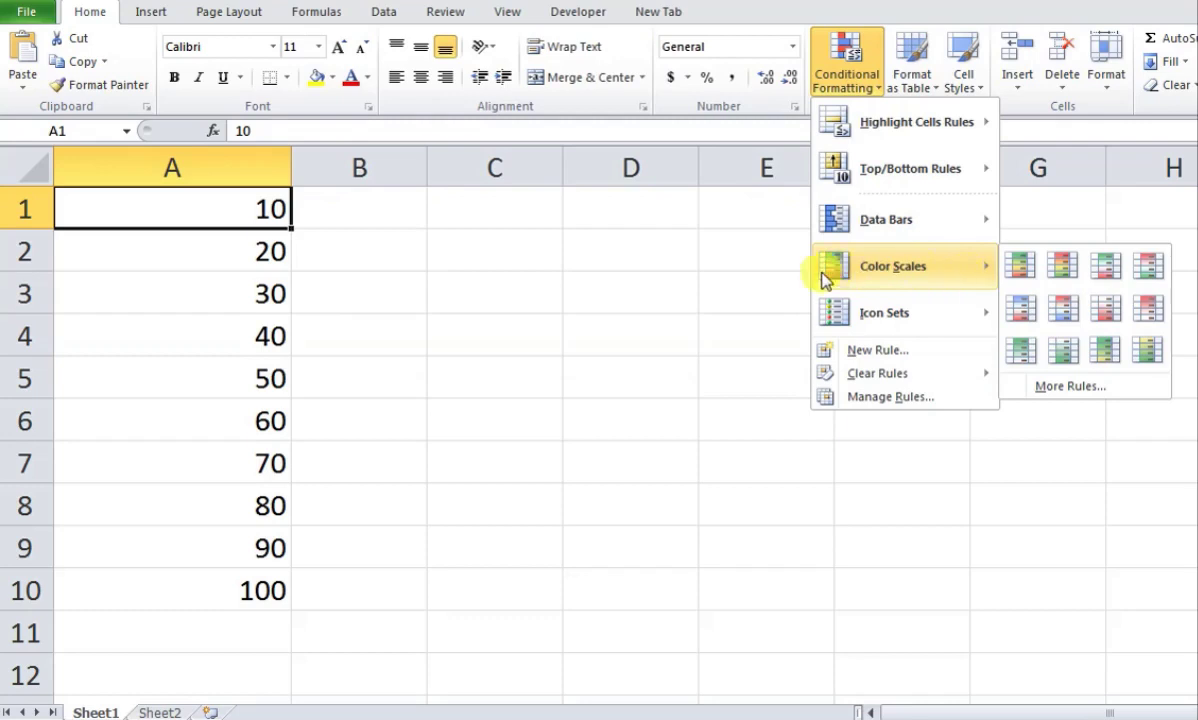
pyautogui.click(490, 315)
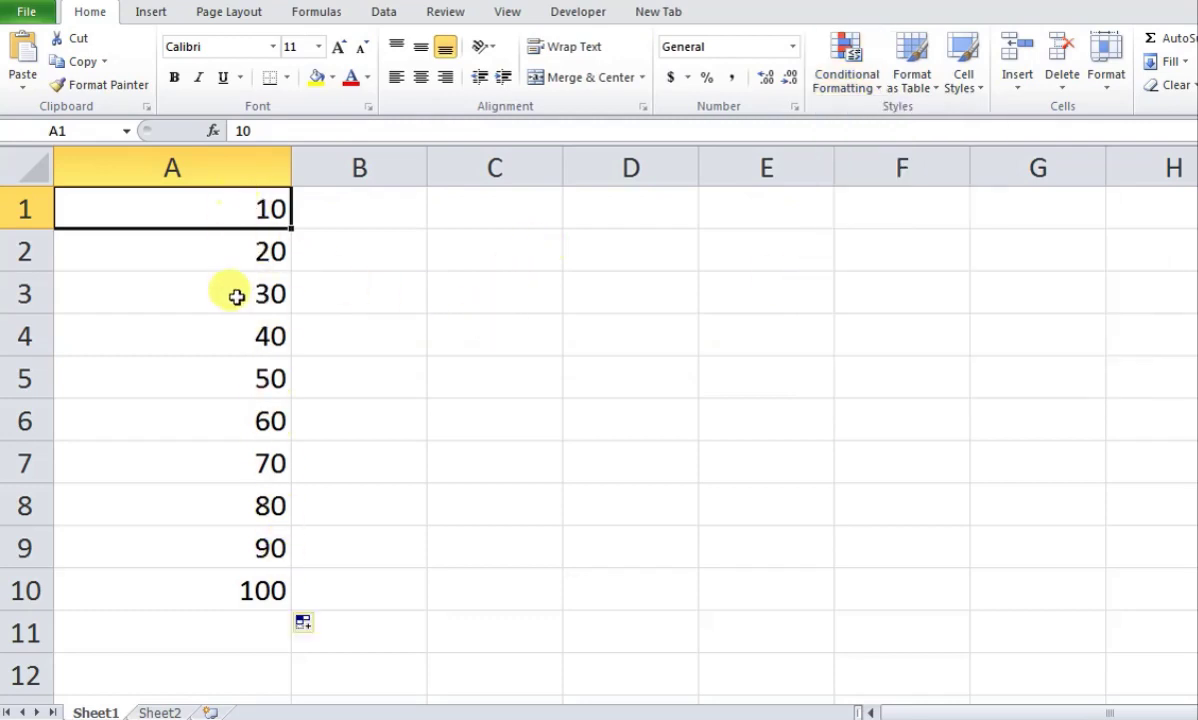
pyautogui.moveTo(224, 202); pyautogui.dragTo(232, 589)
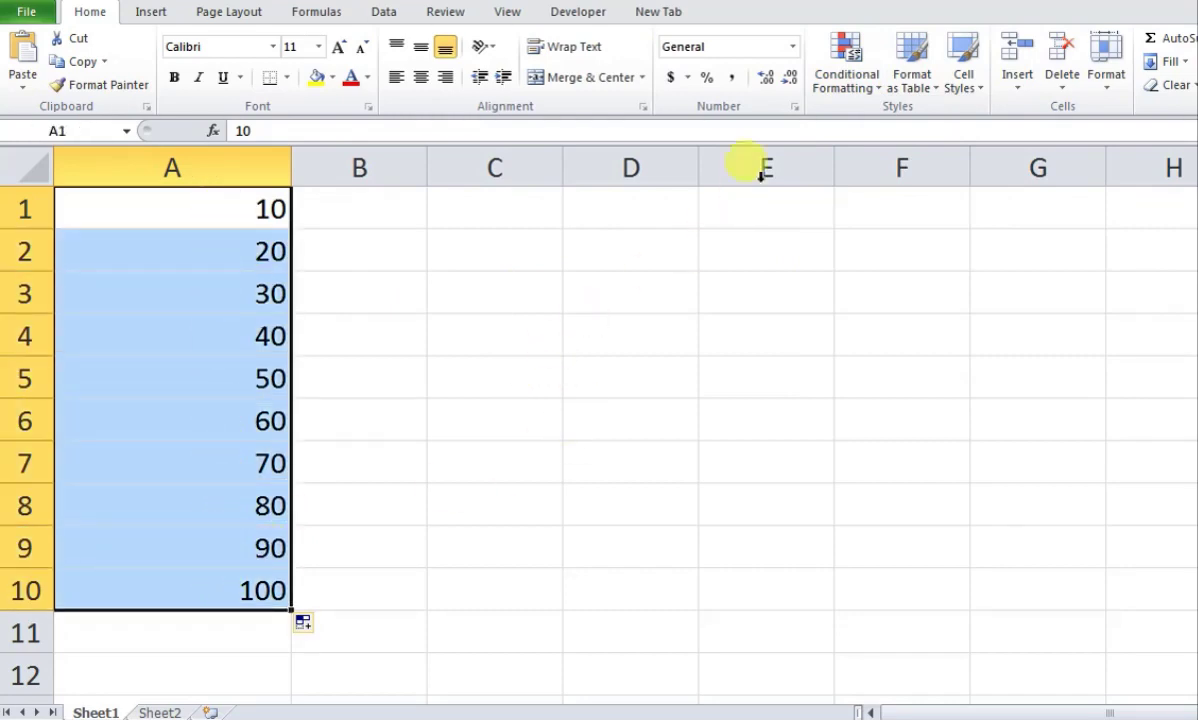
pyautogui.click(835, 100)
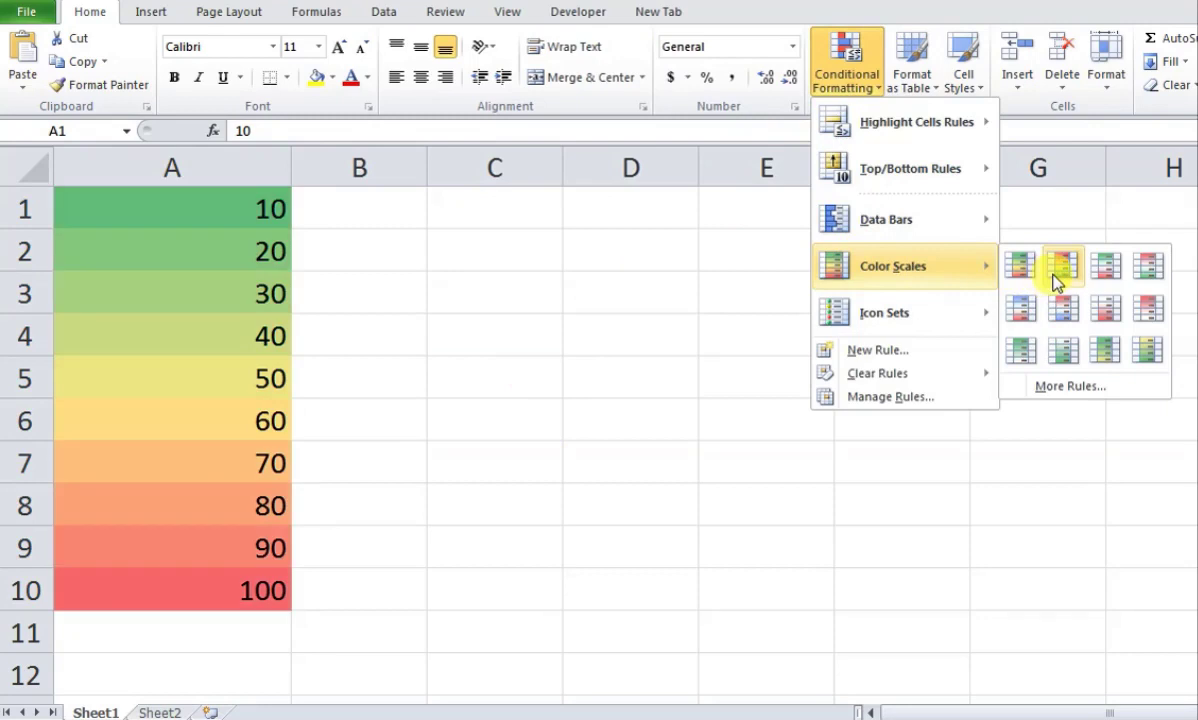
# Apply the Green-White-Red colour scale to A1:A10 and check each cell's shading from A1 to A10
pyautogui.click(1145, 268)
pyautogui.click(445, 346)
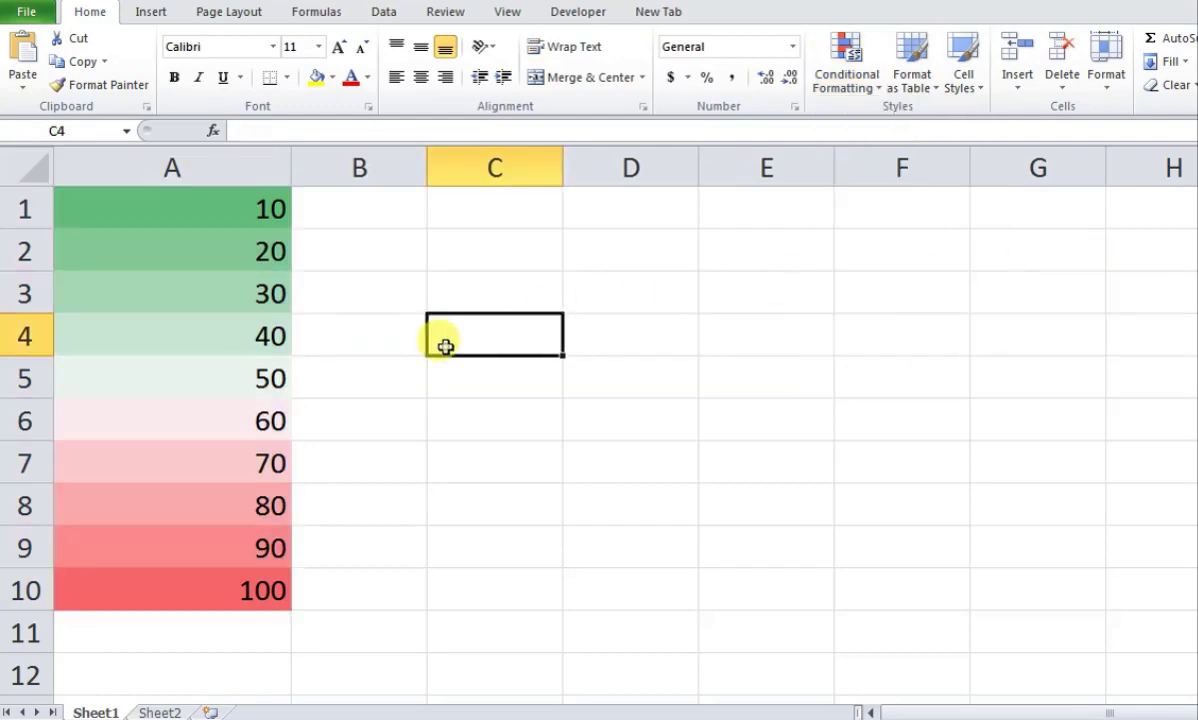
pyautogui.click(235, 214)
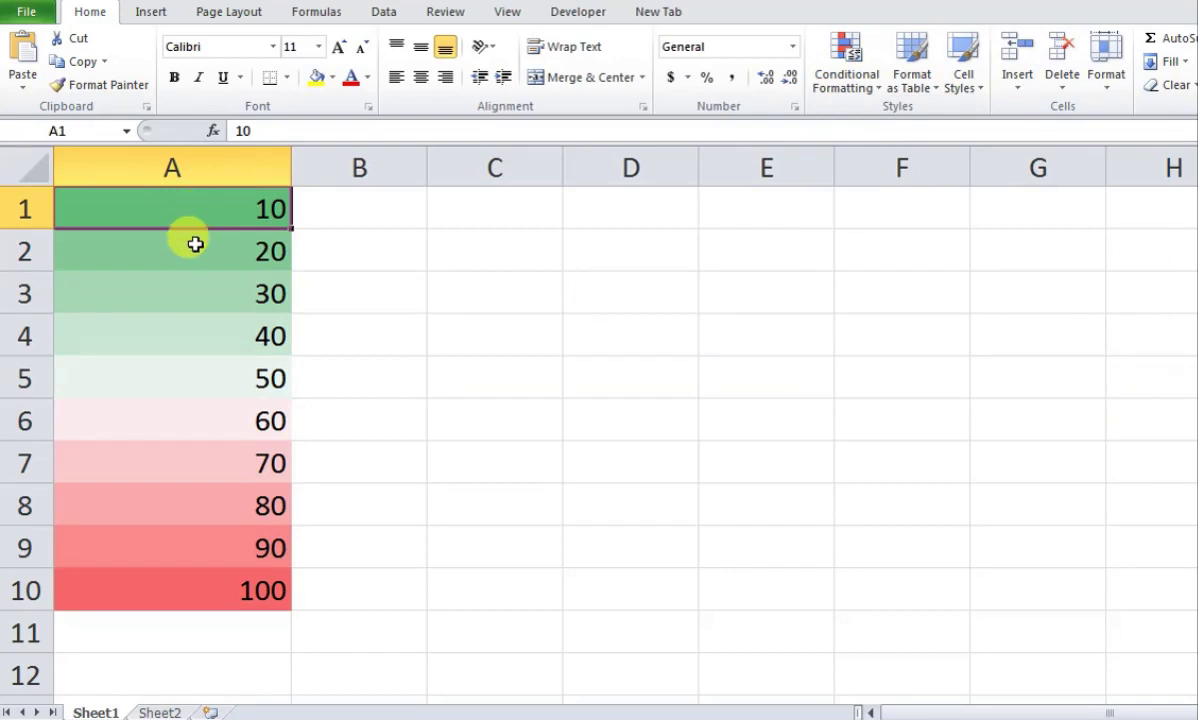
pyautogui.click(195, 244)
pyautogui.click(195, 296)
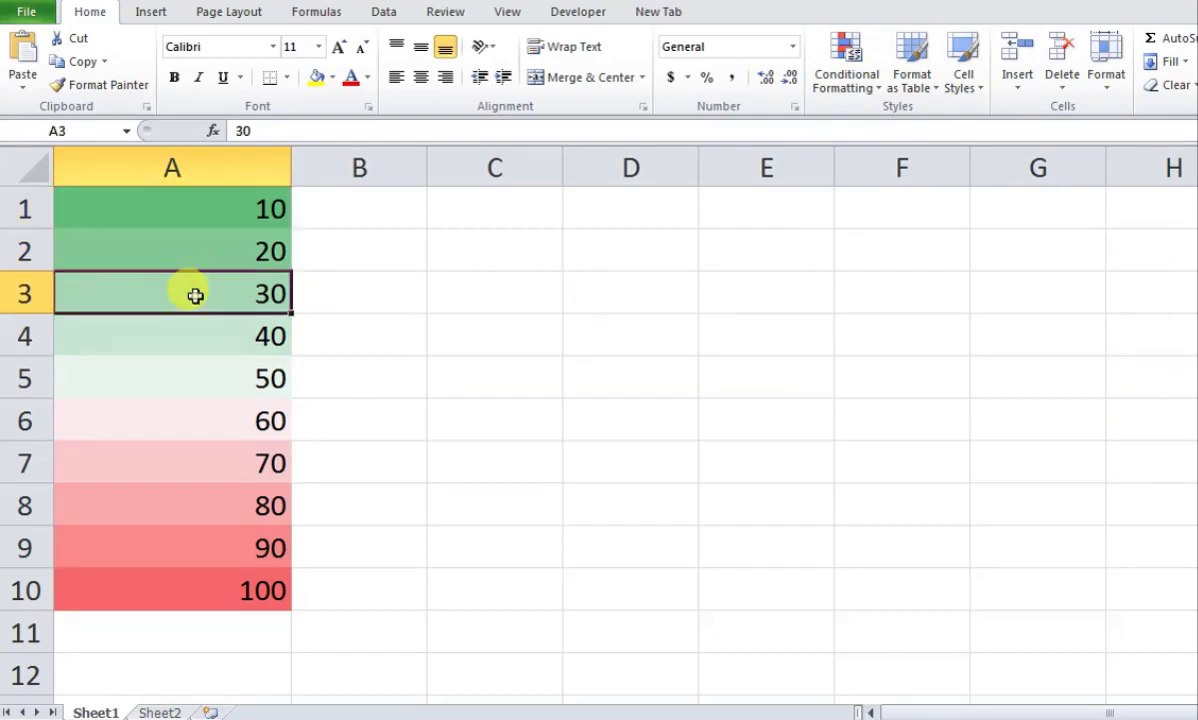
pyautogui.click(193, 341)
pyautogui.click(189, 384)
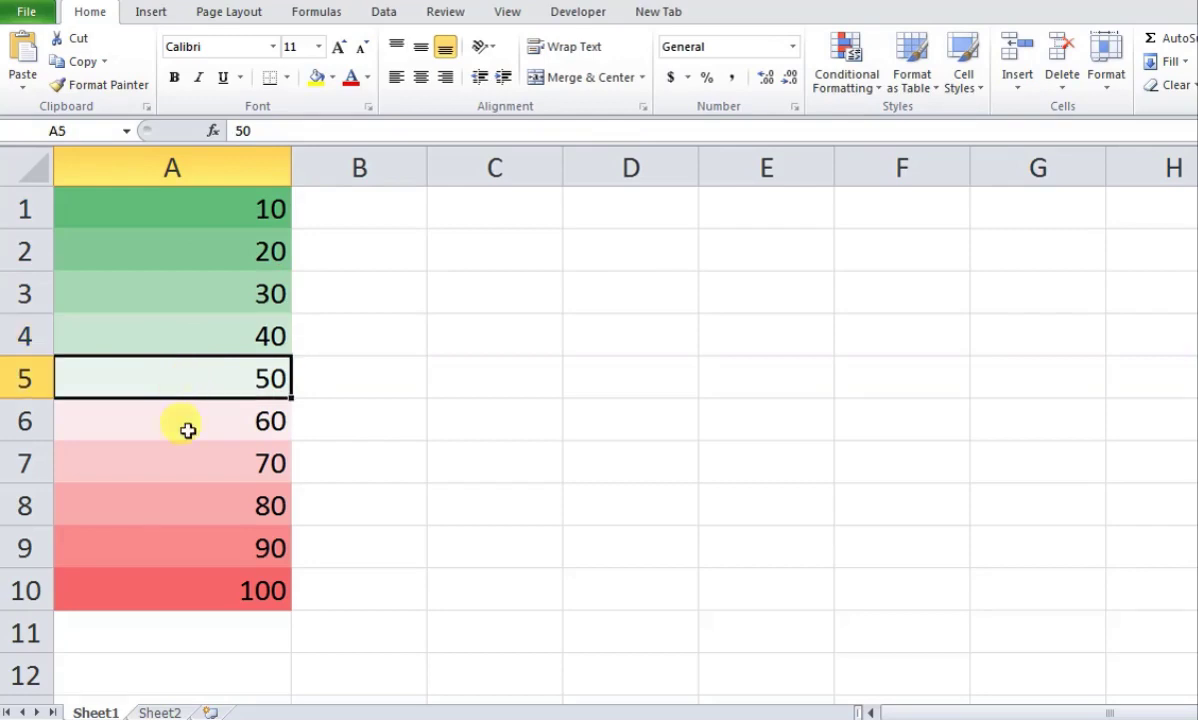
pyautogui.click(188, 430)
pyautogui.click(195, 464)
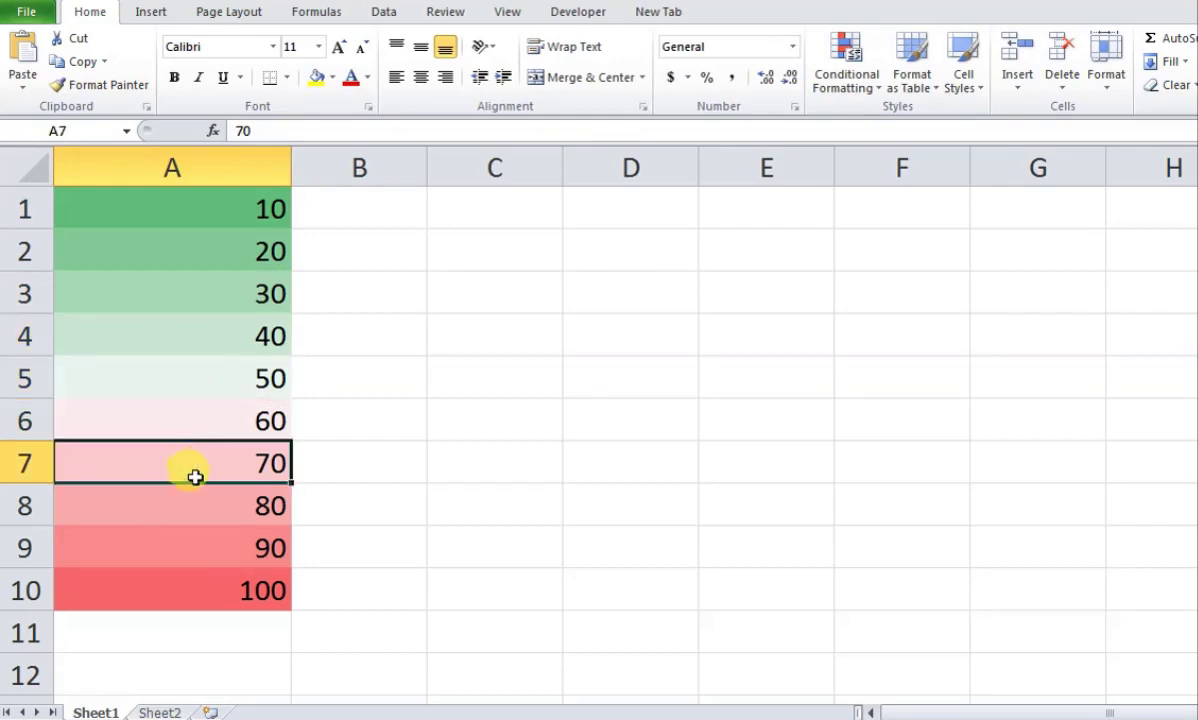
pyautogui.click(187, 503)
pyautogui.click(213, 578)
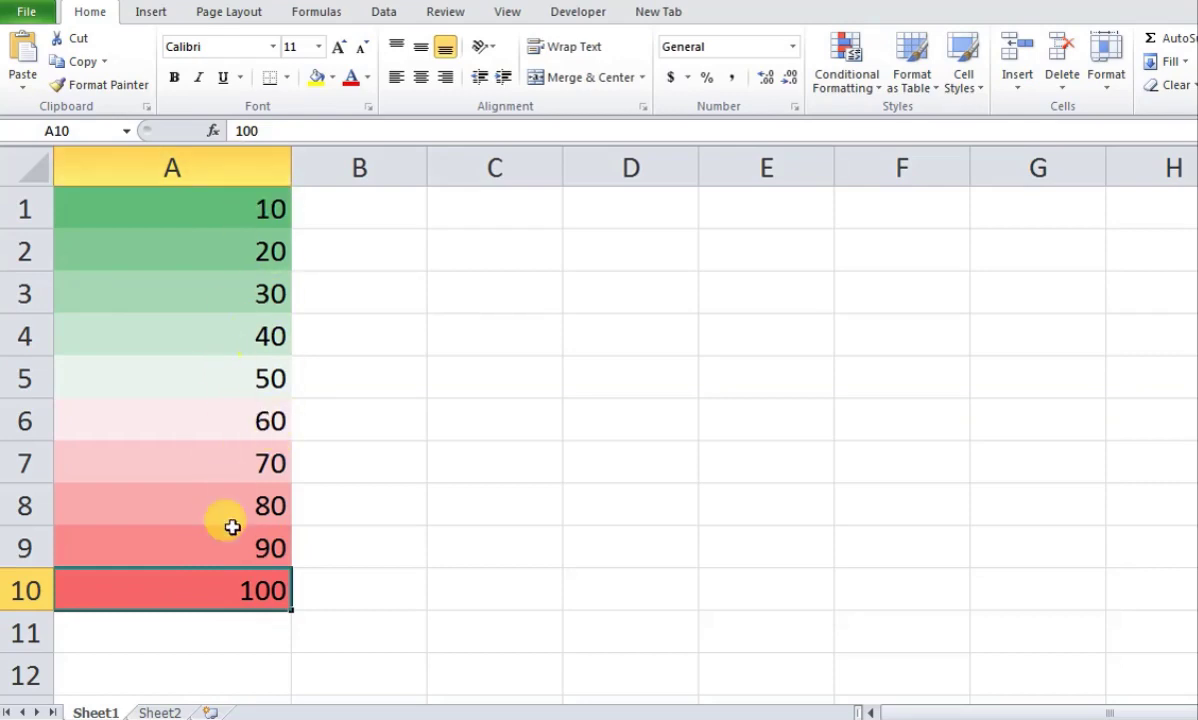
pyautogui.click(198, 281)
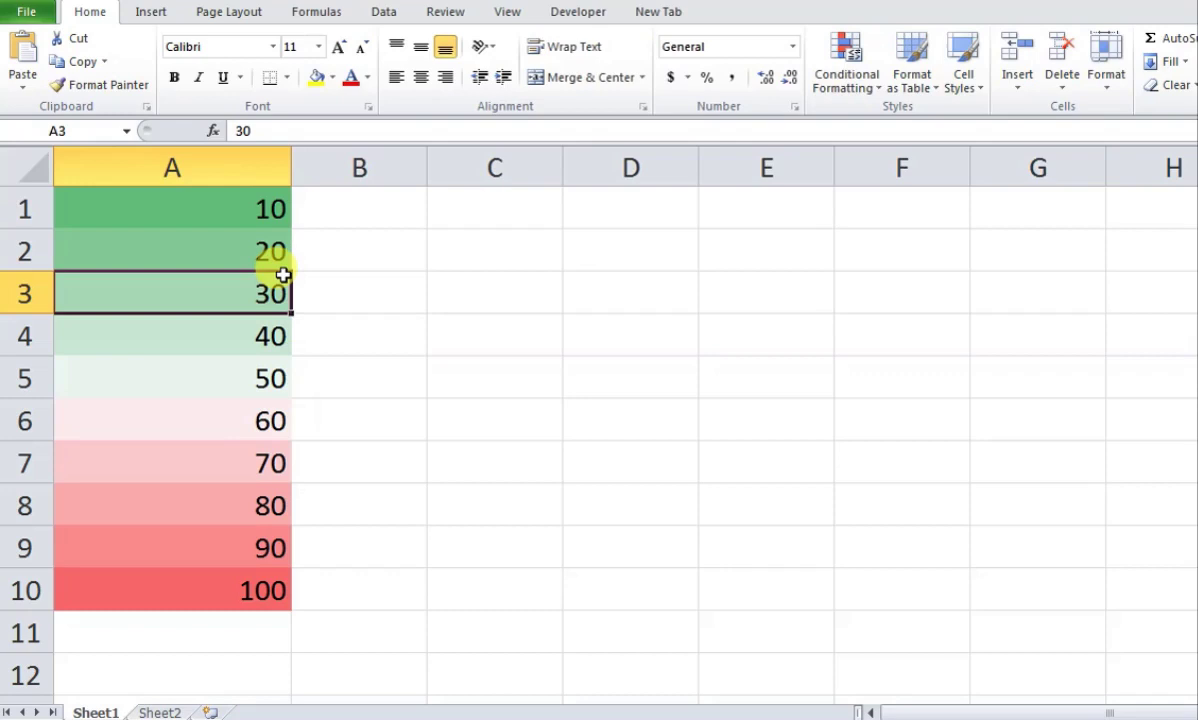
# Change A3 to 420 and A7 to 1 so the colour scale recalculates, then reselect A1:A10
pyautogui.write('42')
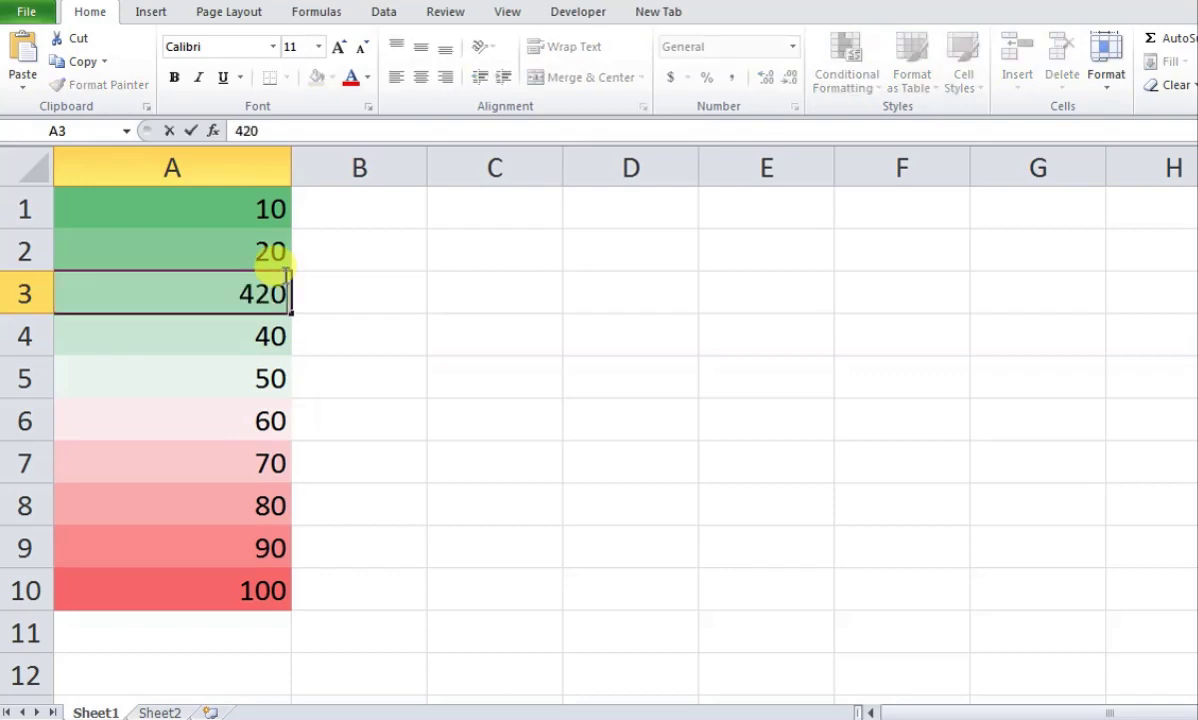
pyautogui.press('Return')
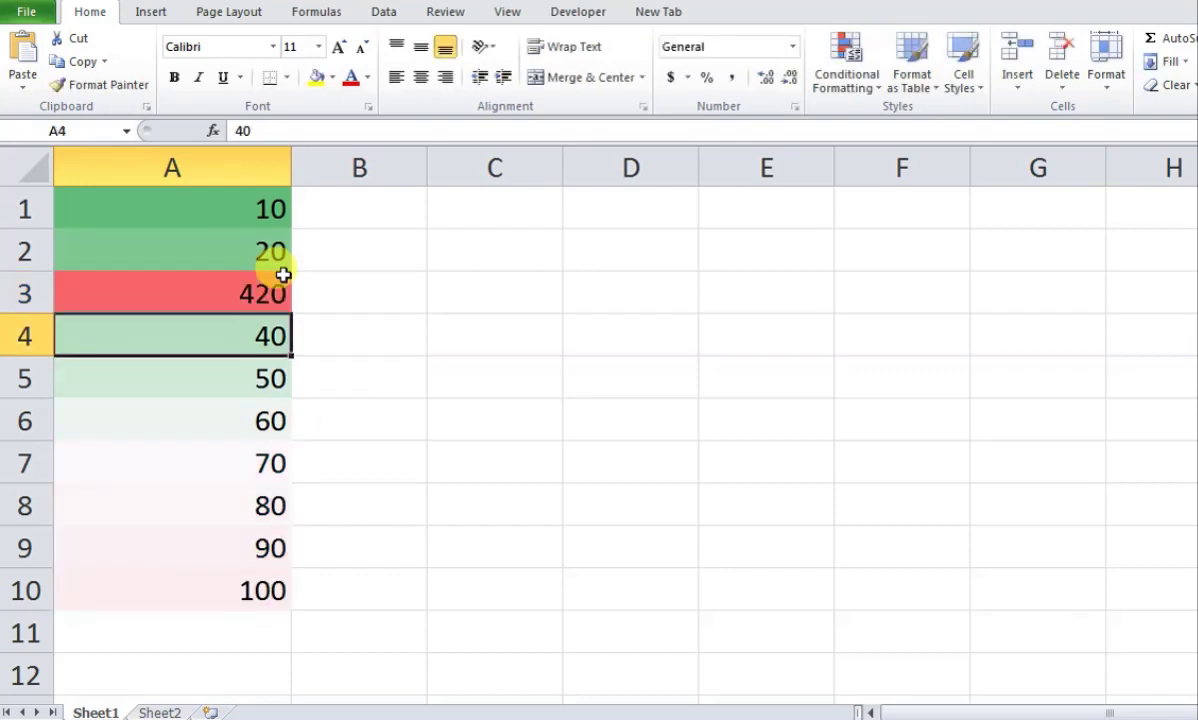
pyautogui.click(360, 410)
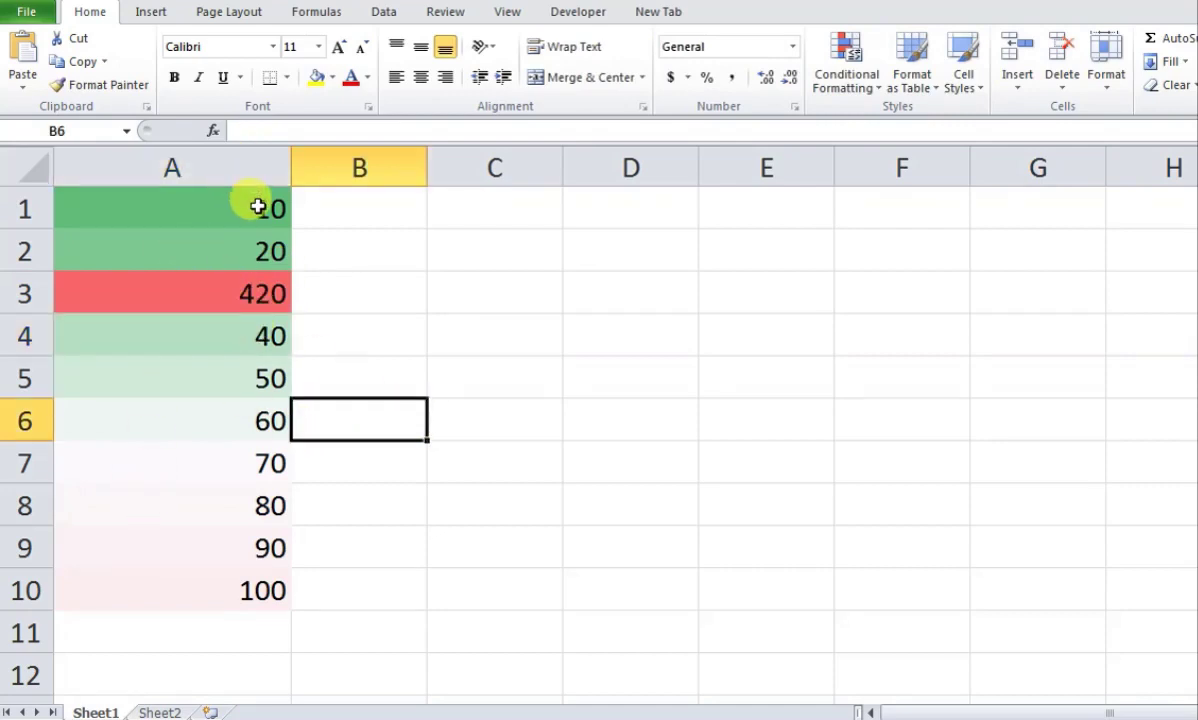
pyautogui.click(233, 463)
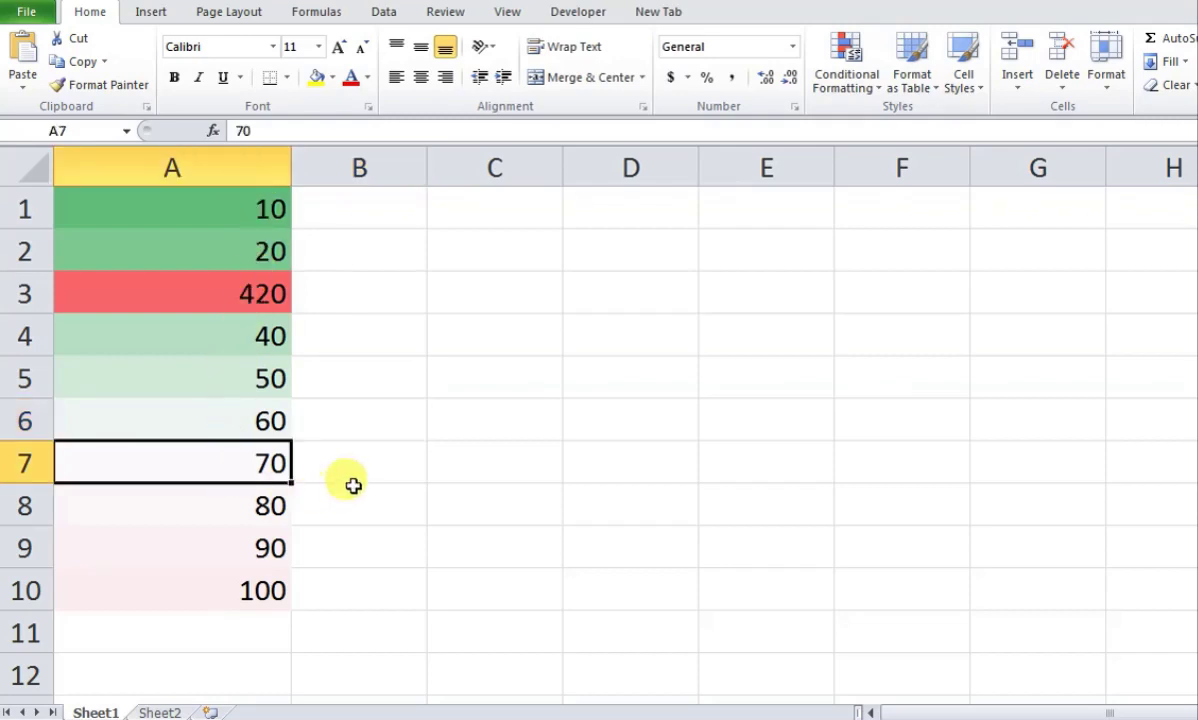
pyautogui.write('1')
pyautogui.press('Return')
pyautogui.click(409, 527)
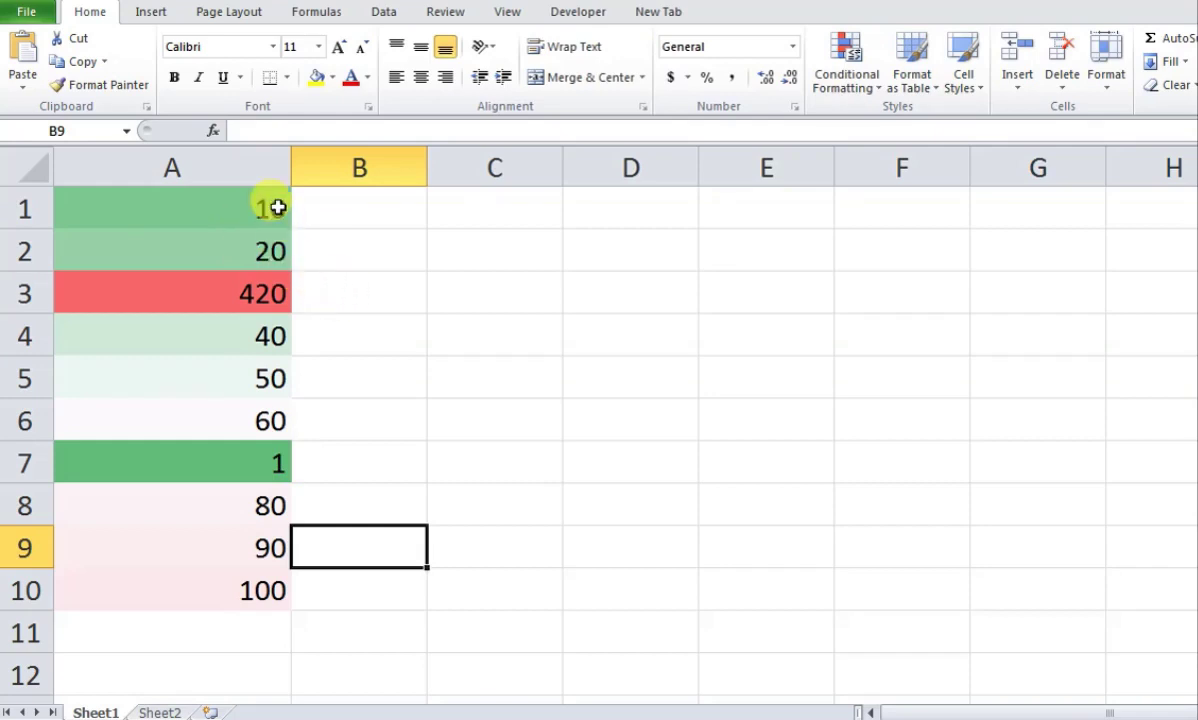
pyautogui.moveTo(254, 201); pyautogui.dragTo(220, 582)
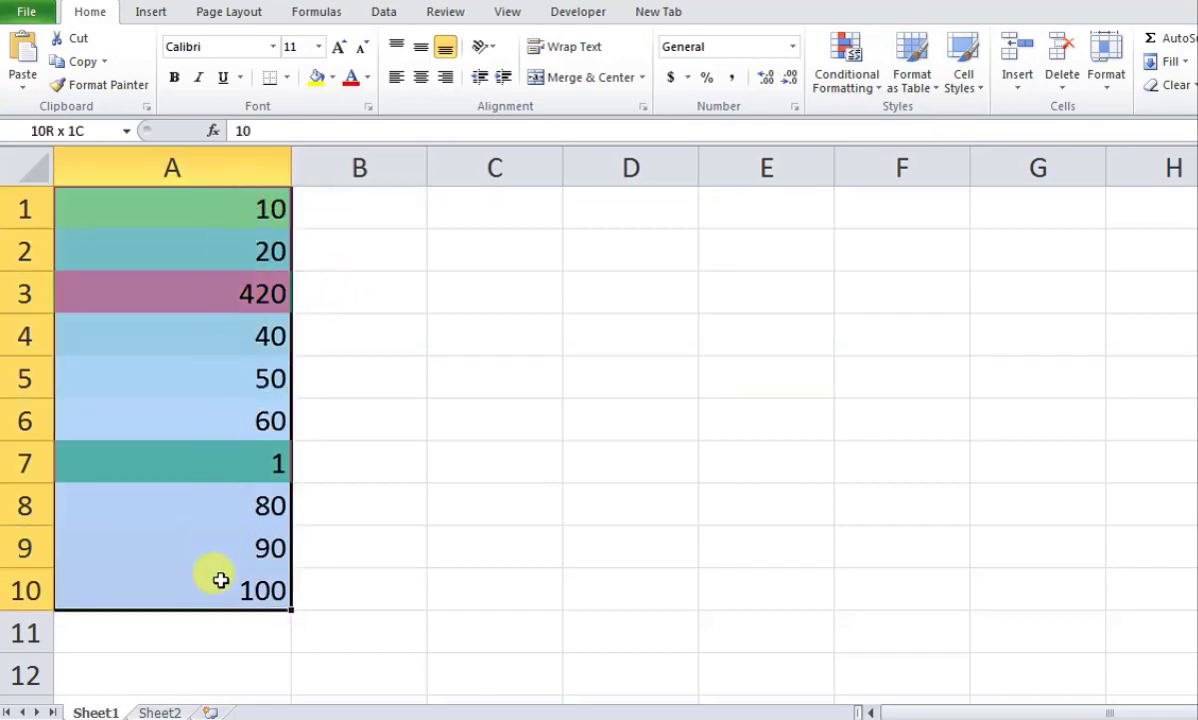
# Clear the colour scale rules from the selected cells A1:A10
pyautogui.click(826, 97)
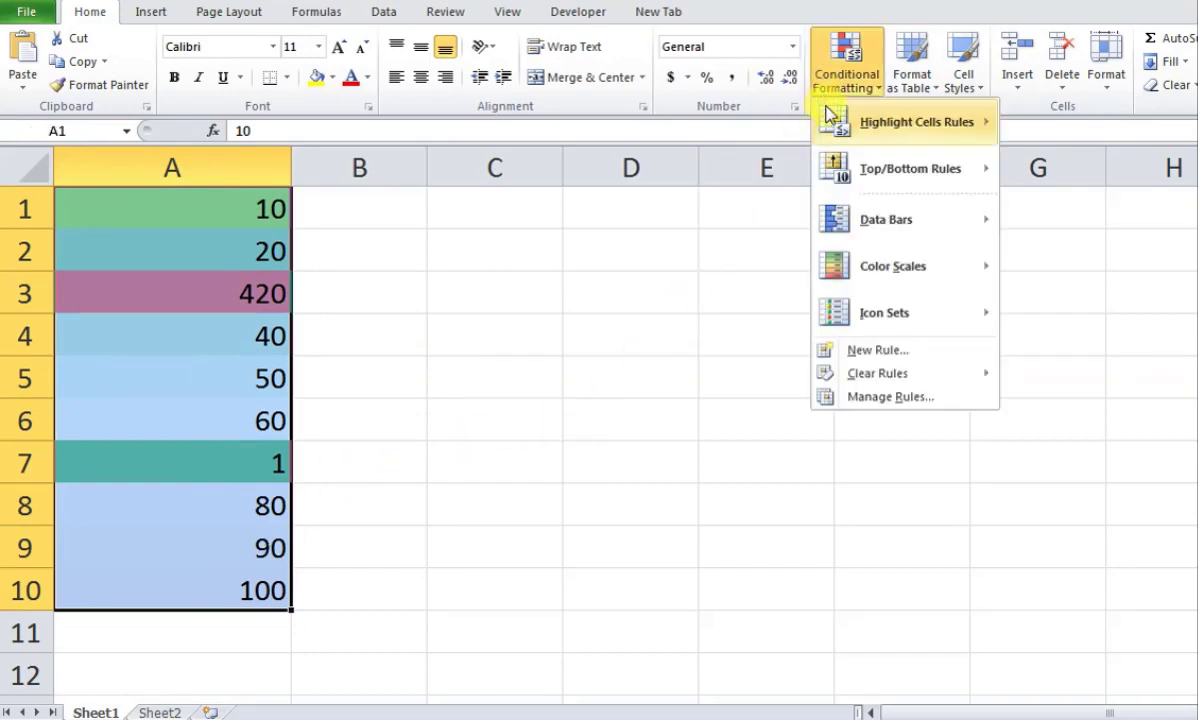
pyautogui.moveTo(850, 373)
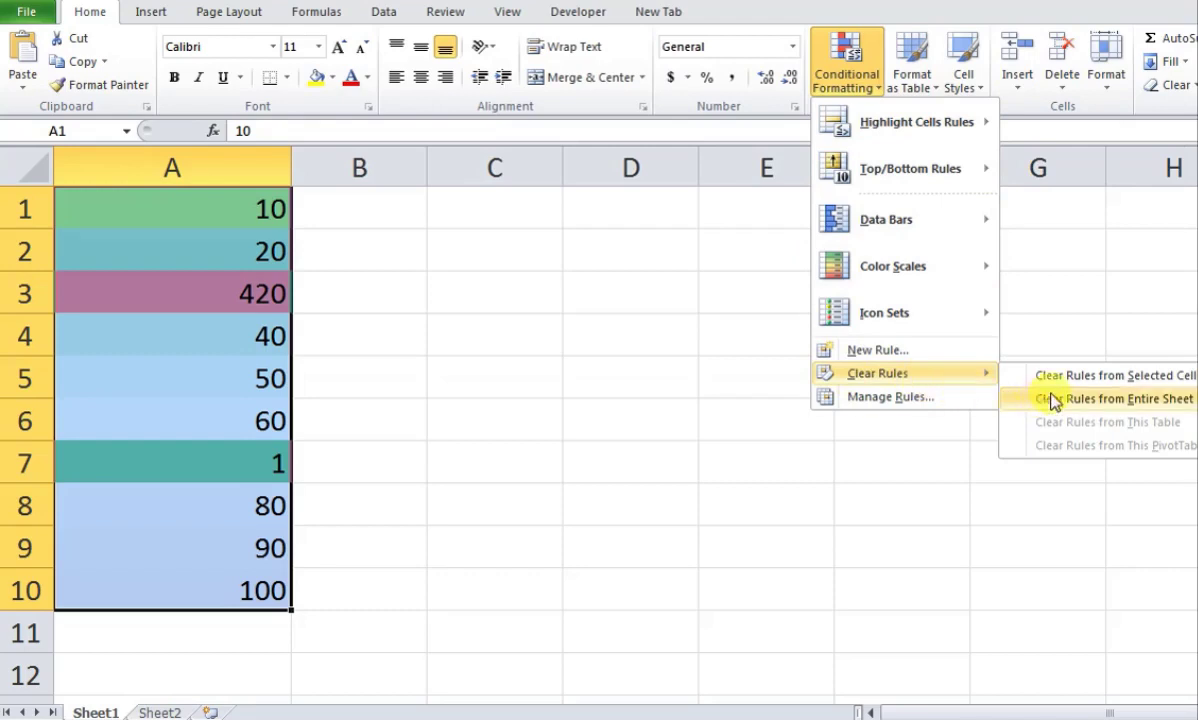
pyautogui.click(1000, 376)
pyautogui.click(1058, 374)
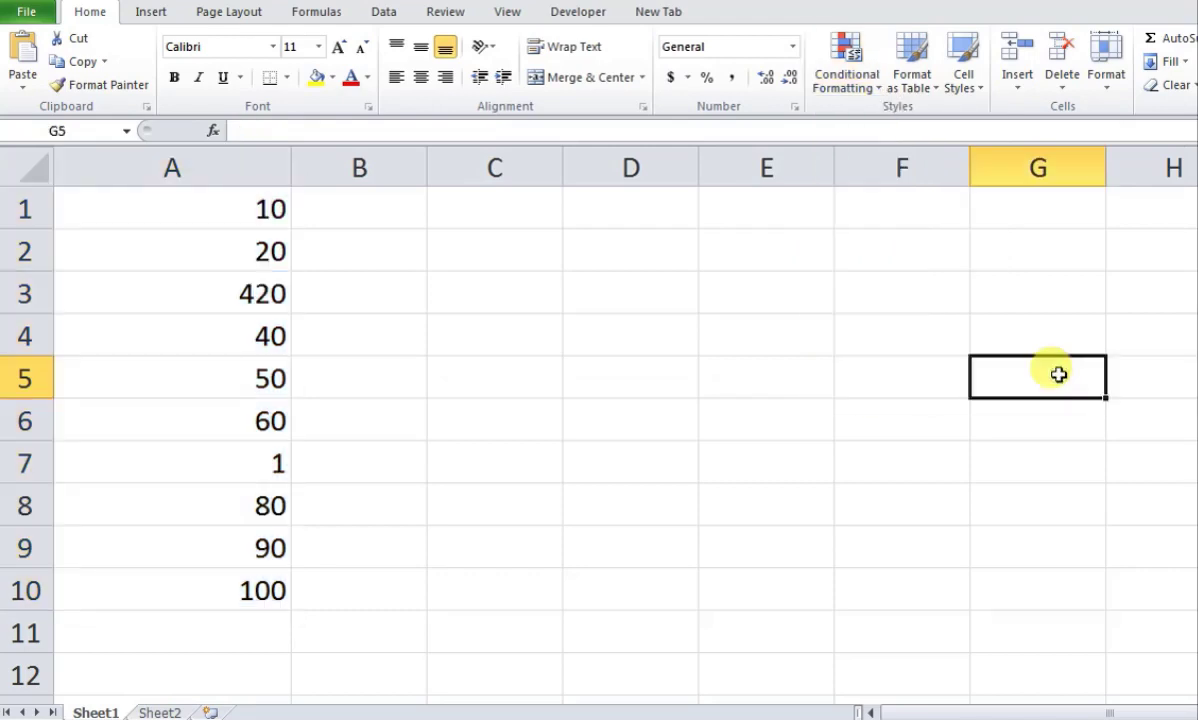
# Refill A1:A10 as a 10-to-100 series by extending 10, 20 from A1:A2
pyautogui.moveTo(257, 209); pyautogui.dragTo(256, 242)
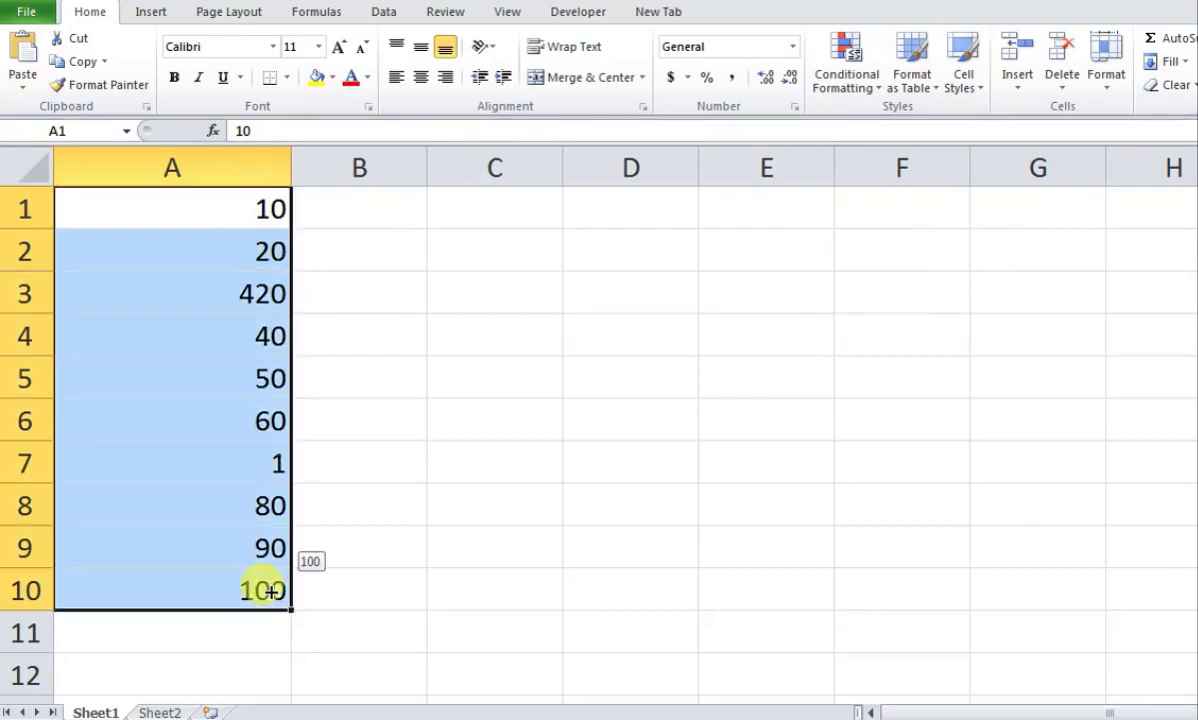
pyautogui.moveTo(295, 270); pyautogui.dragTo(283, 595)
pyautogui.click(834, 88)
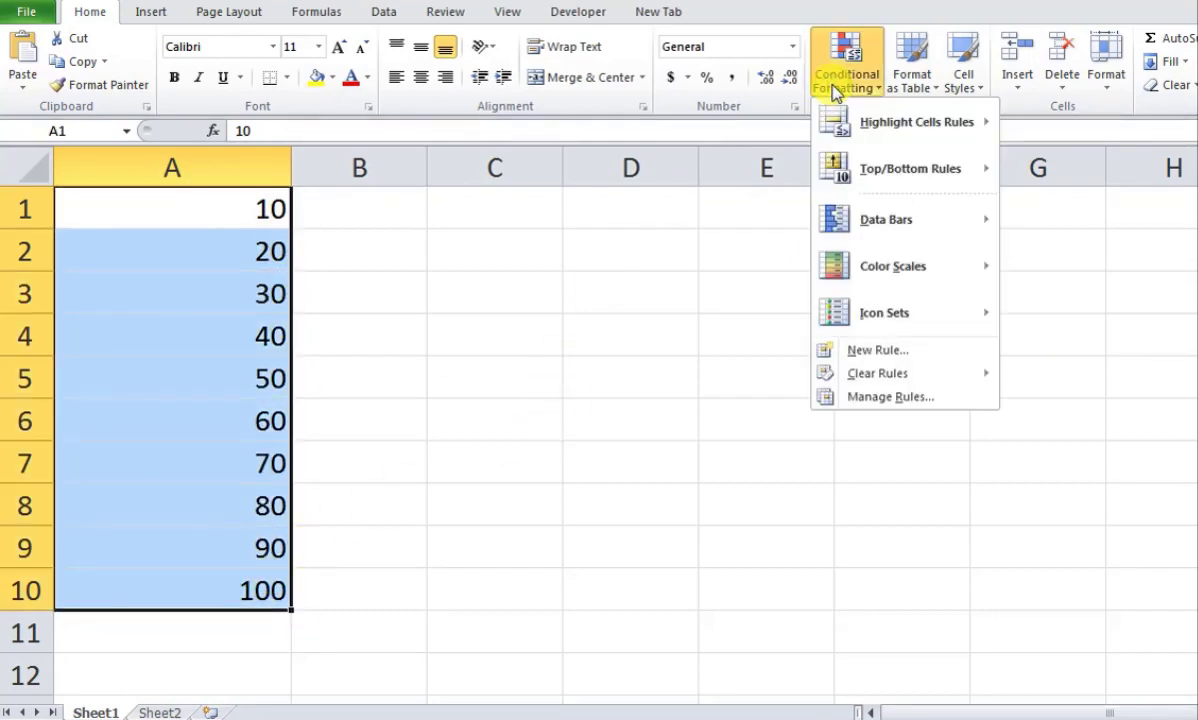
# Apply the 3 Arrows (Colored) icon set to the values in A1:A10
pyautogui.moveTo(864, 312)
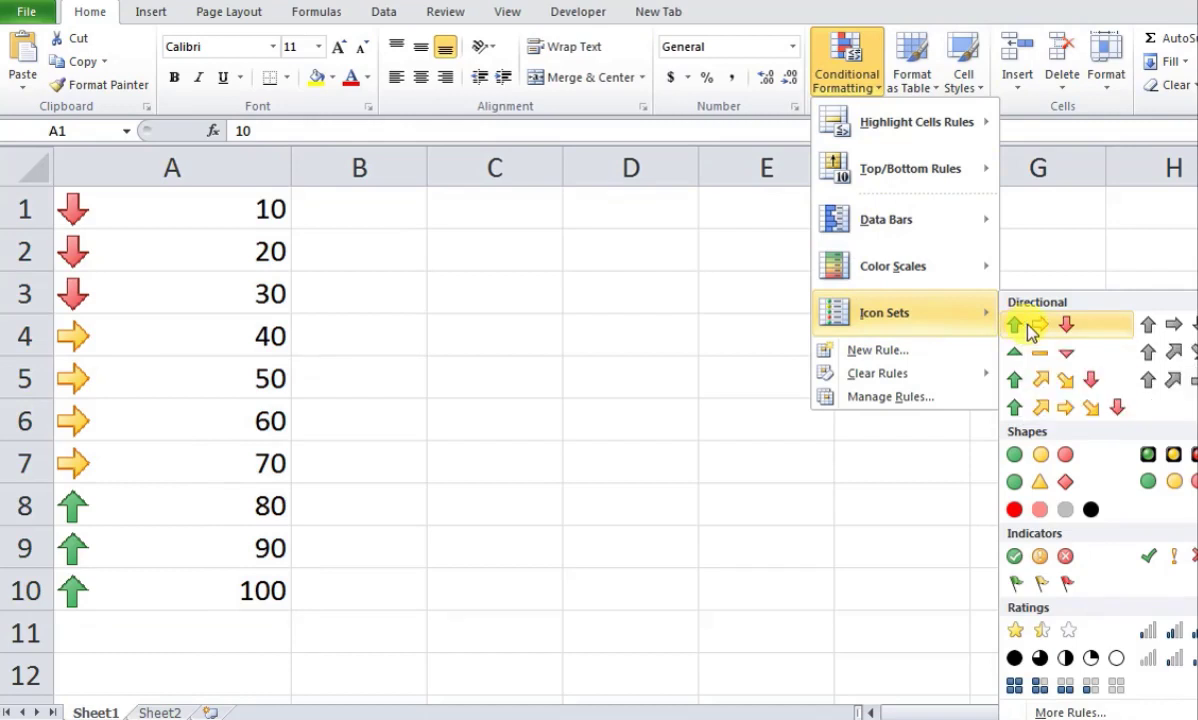
pyautogui.click(1030, 330)
pyautogui.click(510, 300)
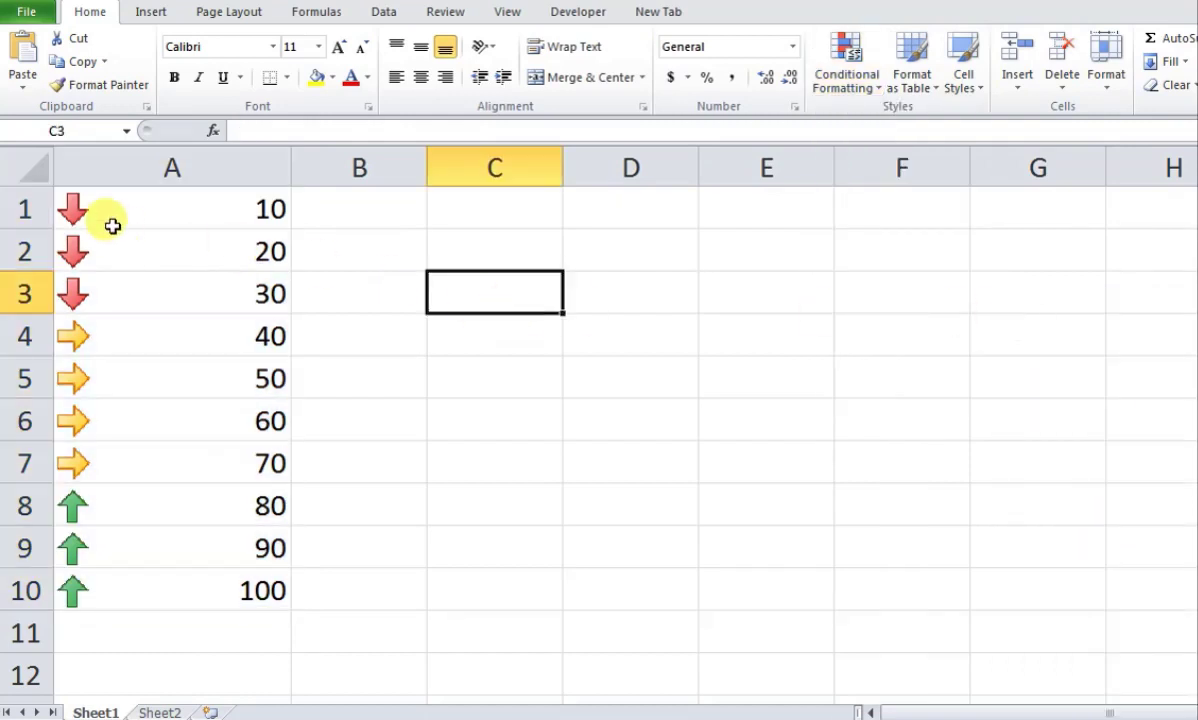
# Inspect the red-arrow cells A1:A3 and green-arrow cells A8:A10, then reselect A1:A10
pyautogui.moveTo(82, 211); pyautogui.dragTo(80, 298)
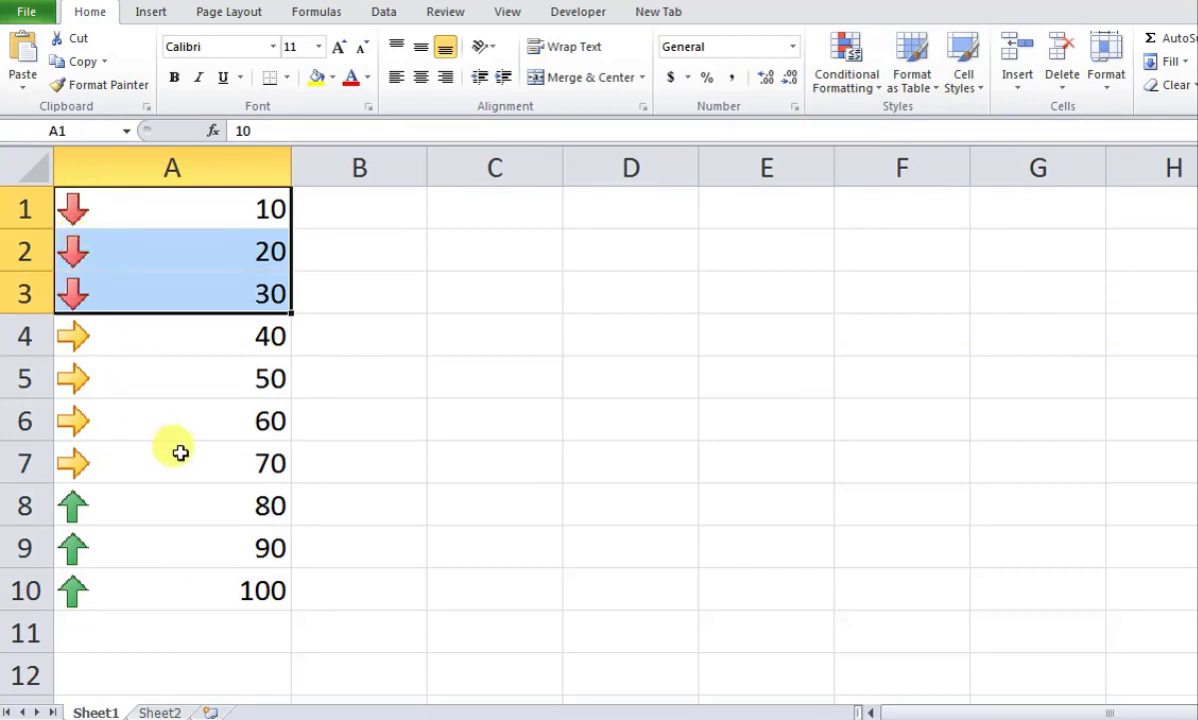
pyautogui.moveTo(109, 515); pyautogui.dragTo(103, 601)
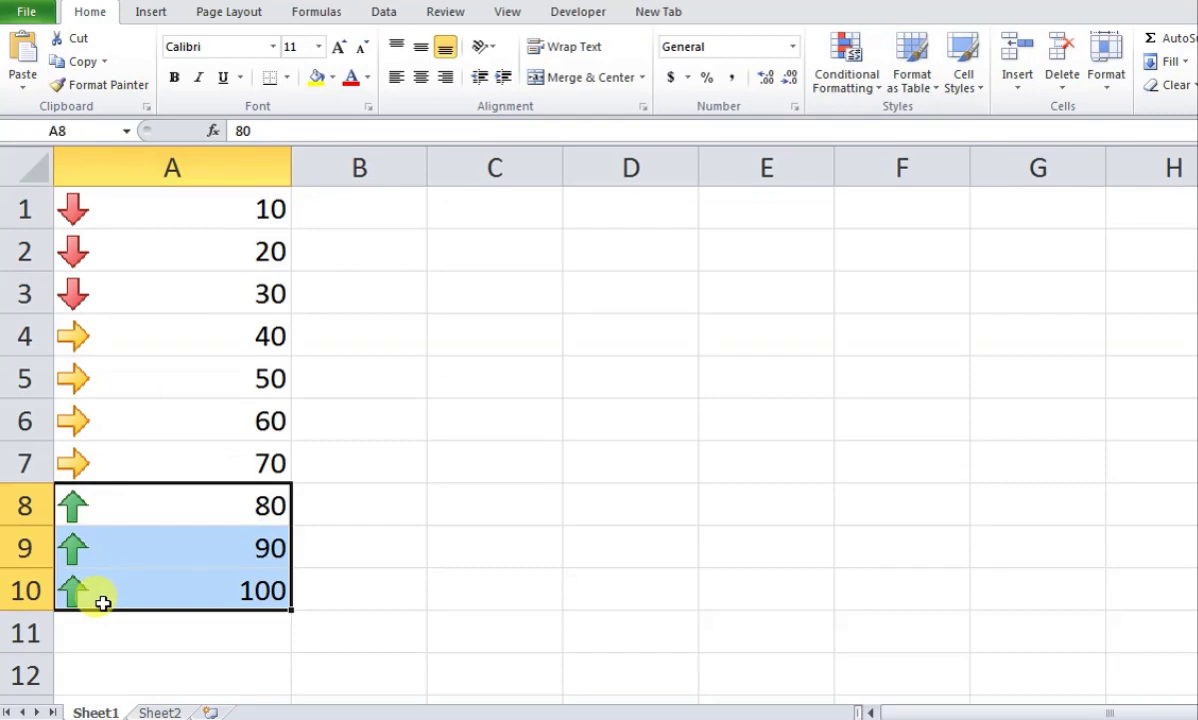
pyautogui.click(395, 335)
pyautogui.moveTo(210, 195); pyautogui.dragTo(160, 591)
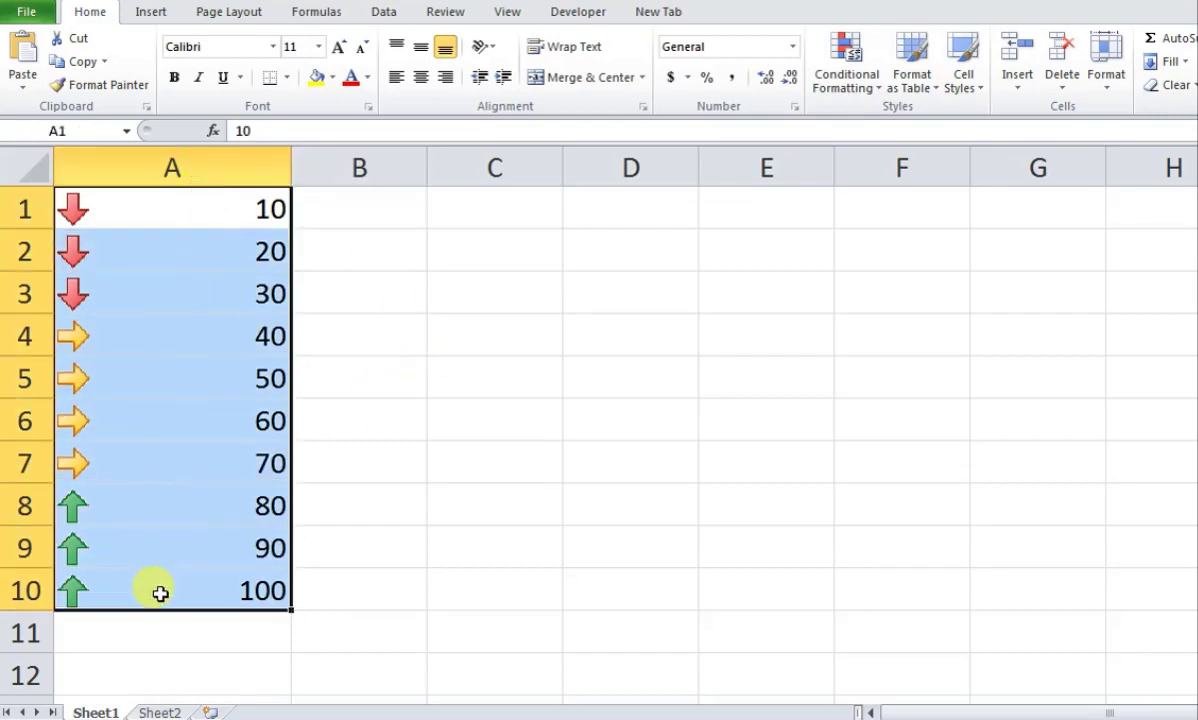
pyautogui.click(857, 84)
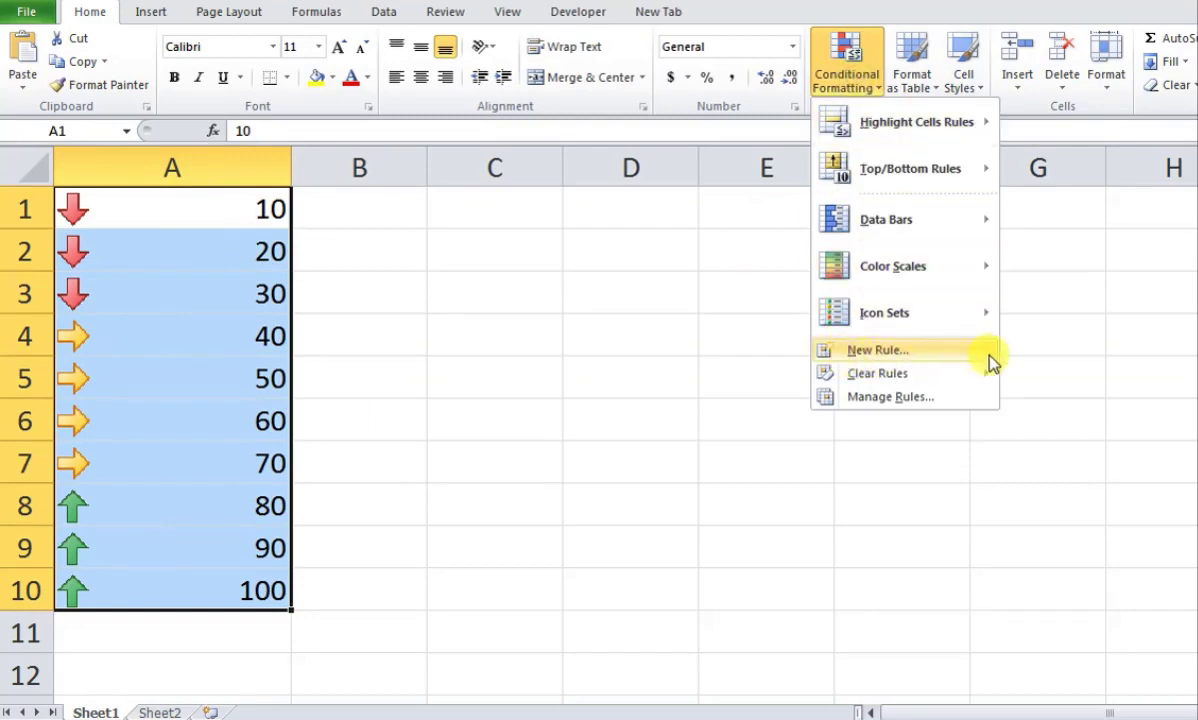
# Clear the arrow icons and apply the 3 Traffic Lights (Unrimmed) icon set to A1:A10
pyautogui.click(1032, 377)
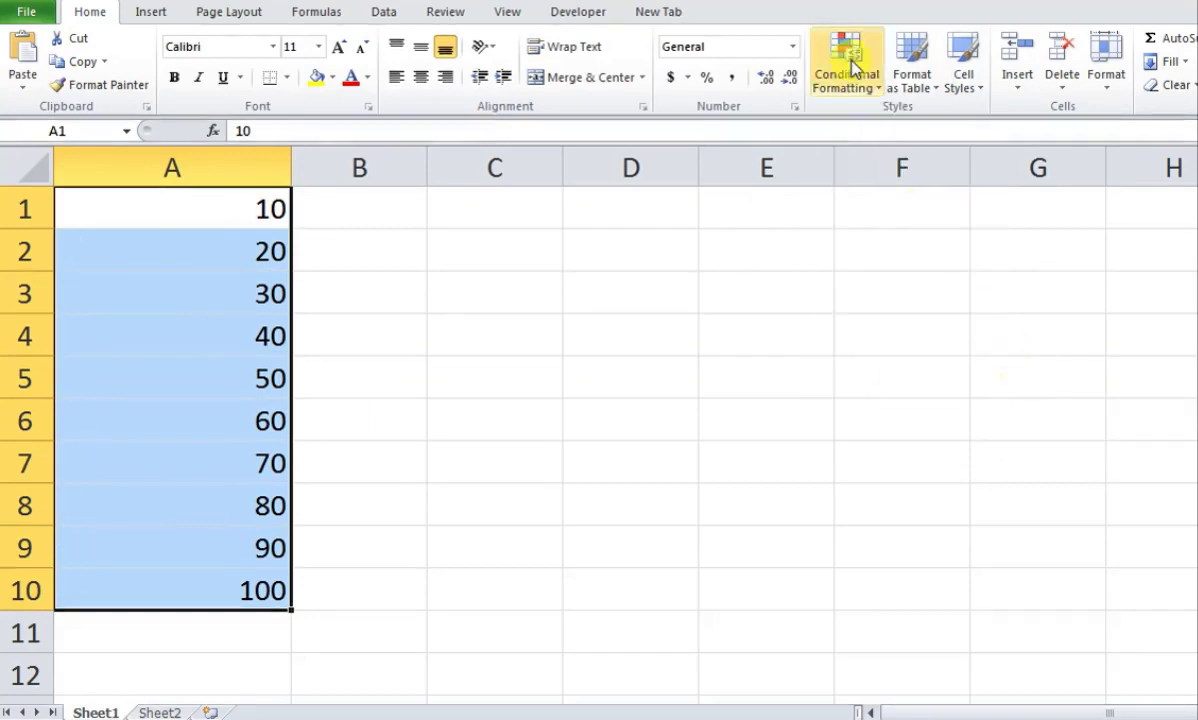
pyautogui.click(850, 60)
pyautogui.moveTo(941, 312)
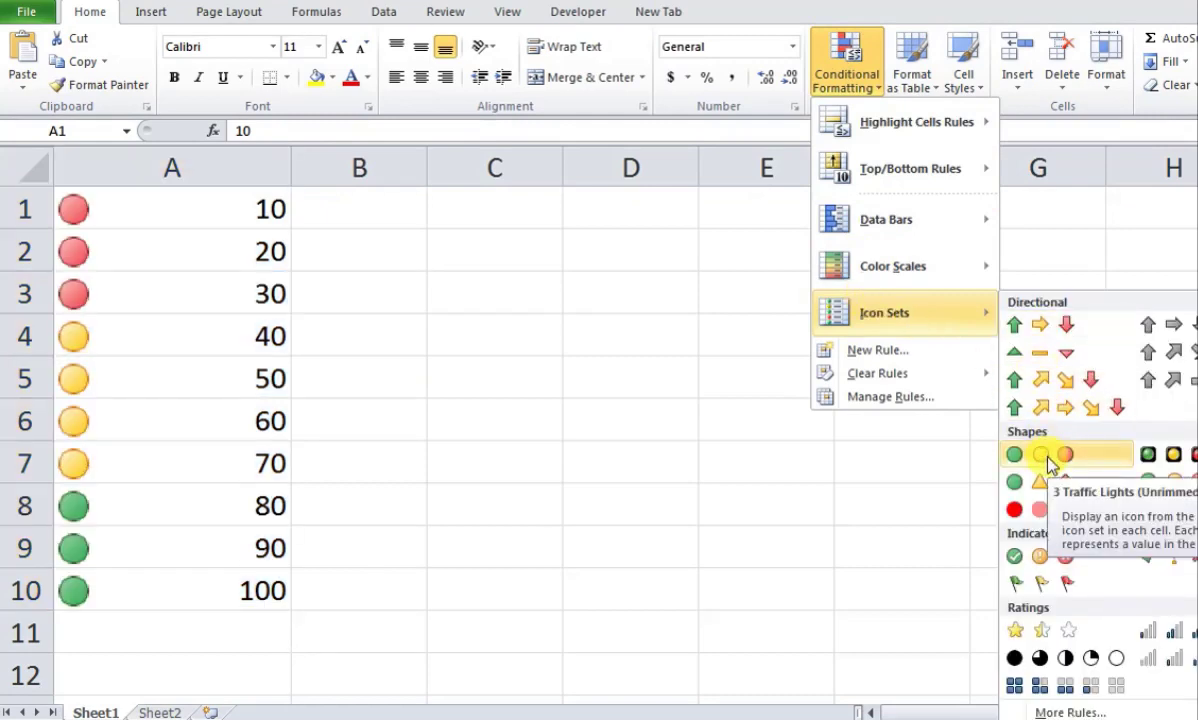
pyautogui.click(1048, 462)
pyautogui.click(375, 388)
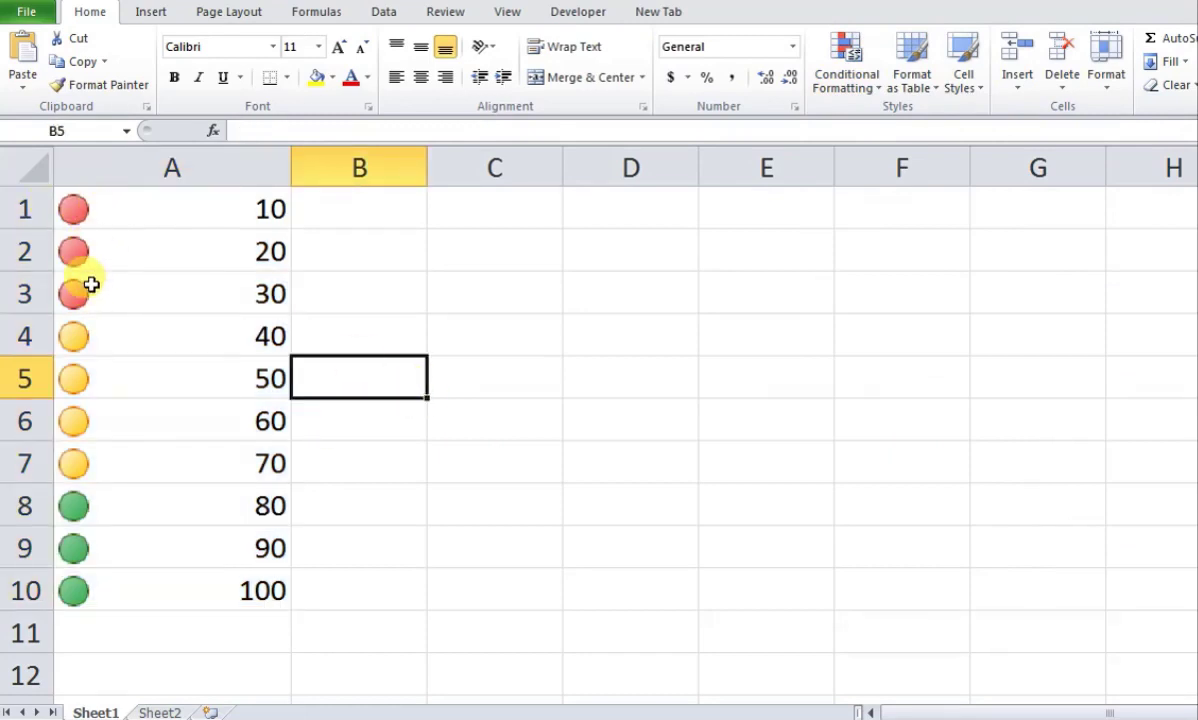
# Inspect the green-light cells A8:A10, then reselect all values A1:A10
pyautogui.moveTo(110, 502)
pyautogui.mouseDown()
pyautogui.moveTo(112, 600)
pyautogui.moveTo(152, 583)
pyautogui.mouseUp()
pyautogui.click(396, 492)
pyautogui.moveTo(212, 209)
pyautogui.mouseDown()
pyautogui.moveTo(208, 546)
pyautogui.moveTo(227, 572)
pyautogui.mouseUp()
pyautogui.click(873, 82)
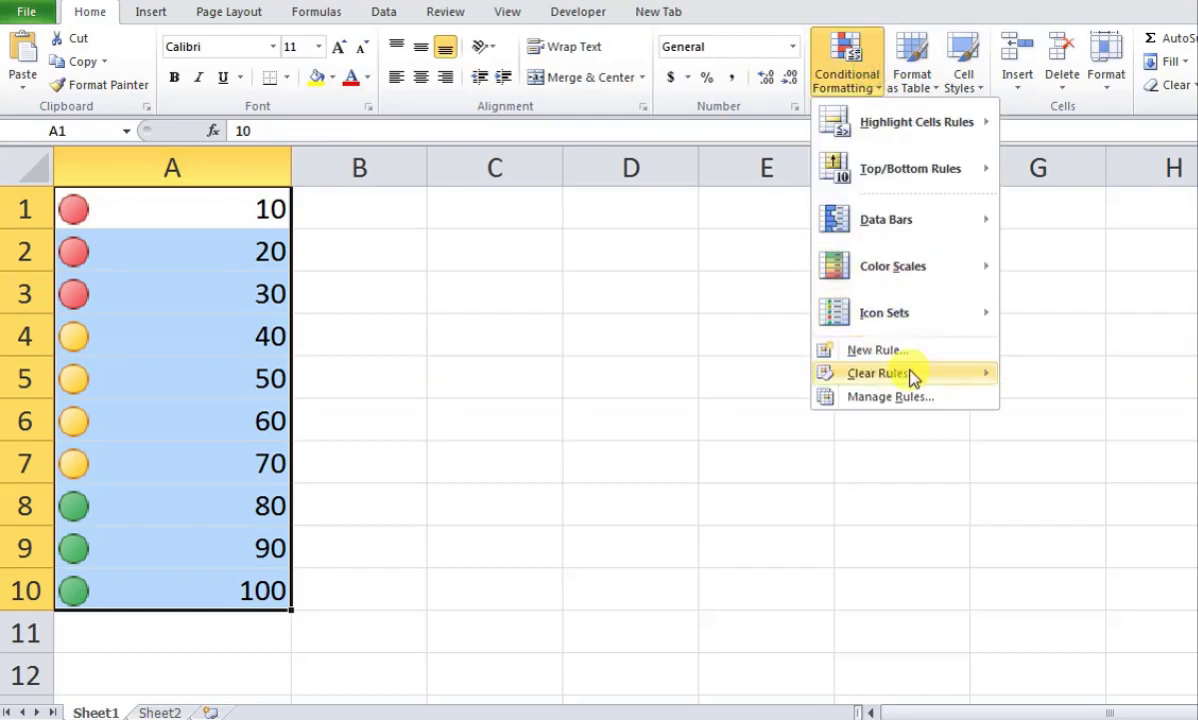
# Replace the traffic lights on A1:A10 with the signal-bar Ratings icon set
pyautogui.moveTo(930, 373)
pyautogui.click(1030, 383)
pyautogui.click(857, 58)
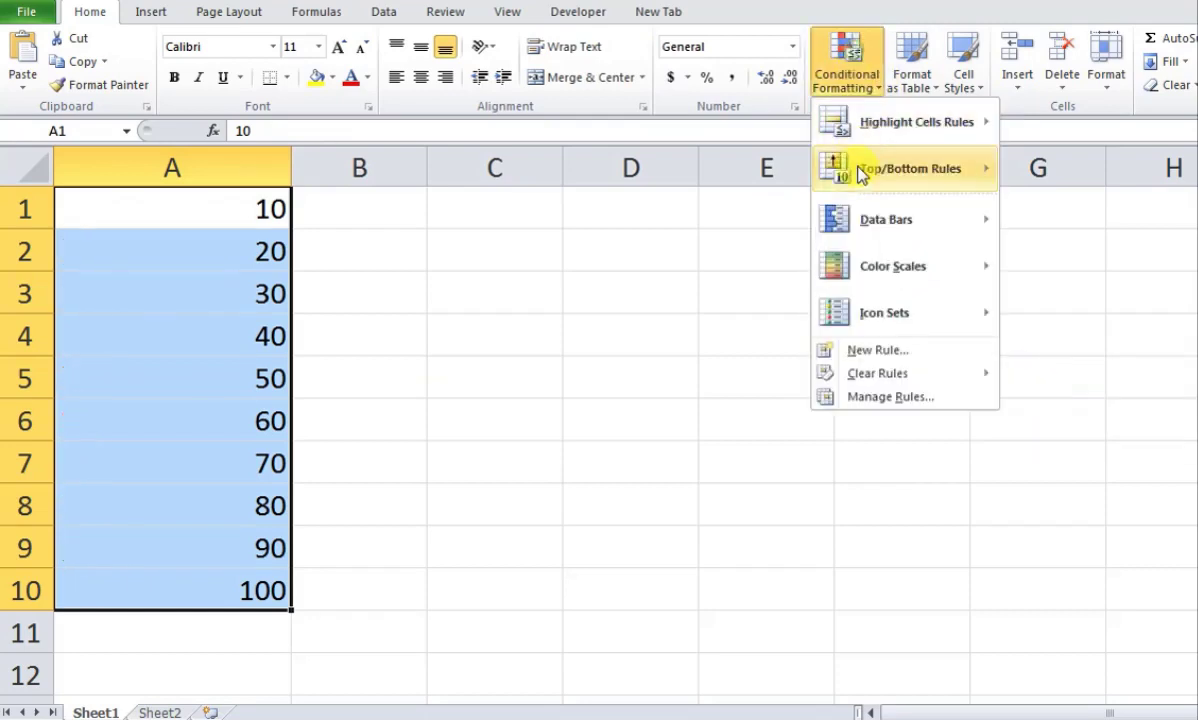
pyautogui.moveTo(958, 343)
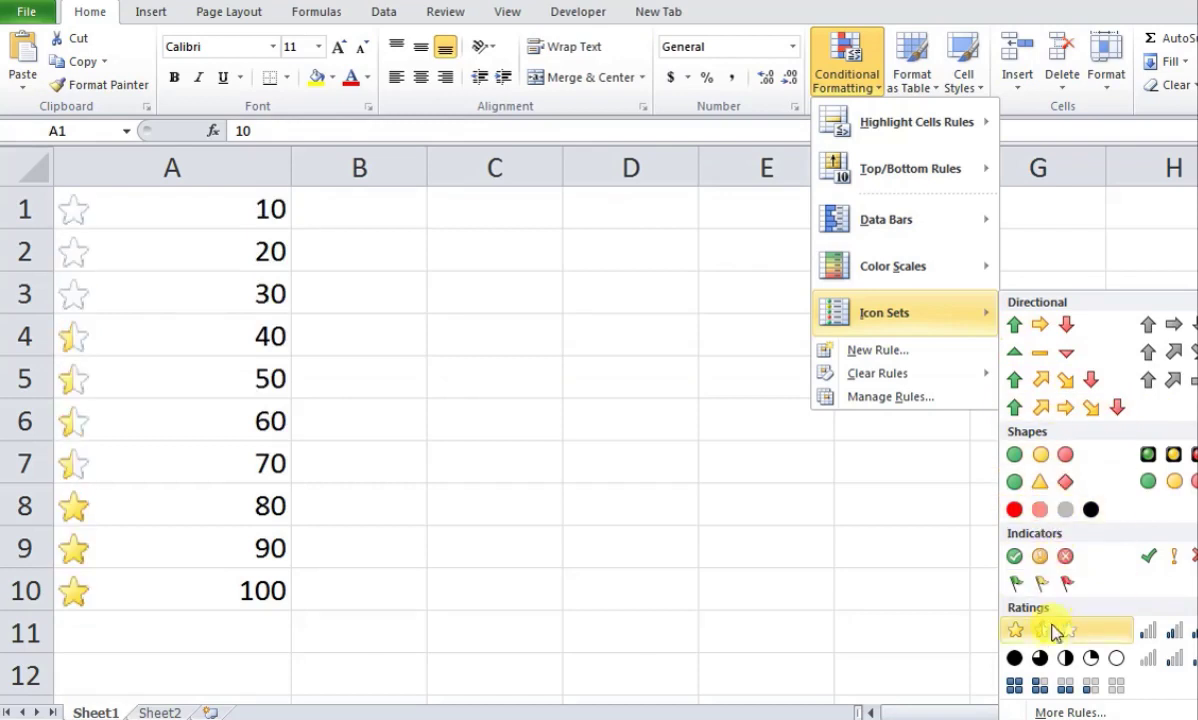
pyautogui.click(1158, 670)
pyautogui.click(415, 494)
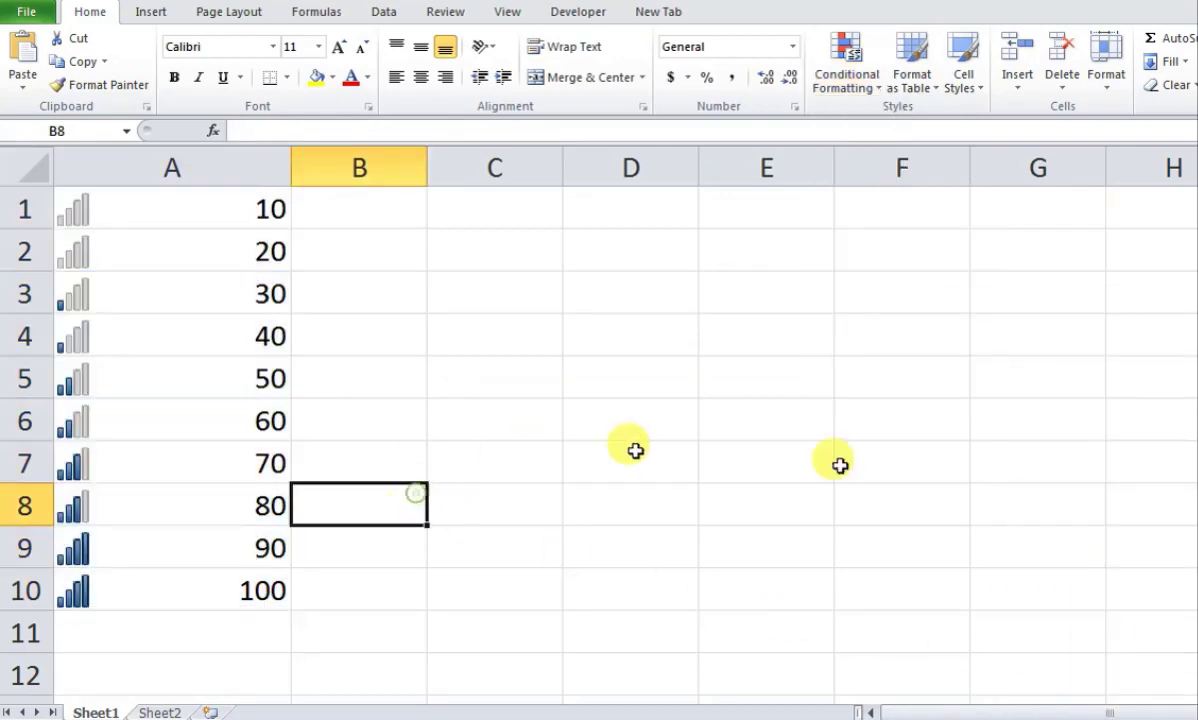
# Inspect the bar icons in cells A1, A3 and A10
pyautogui.click(100, 216)
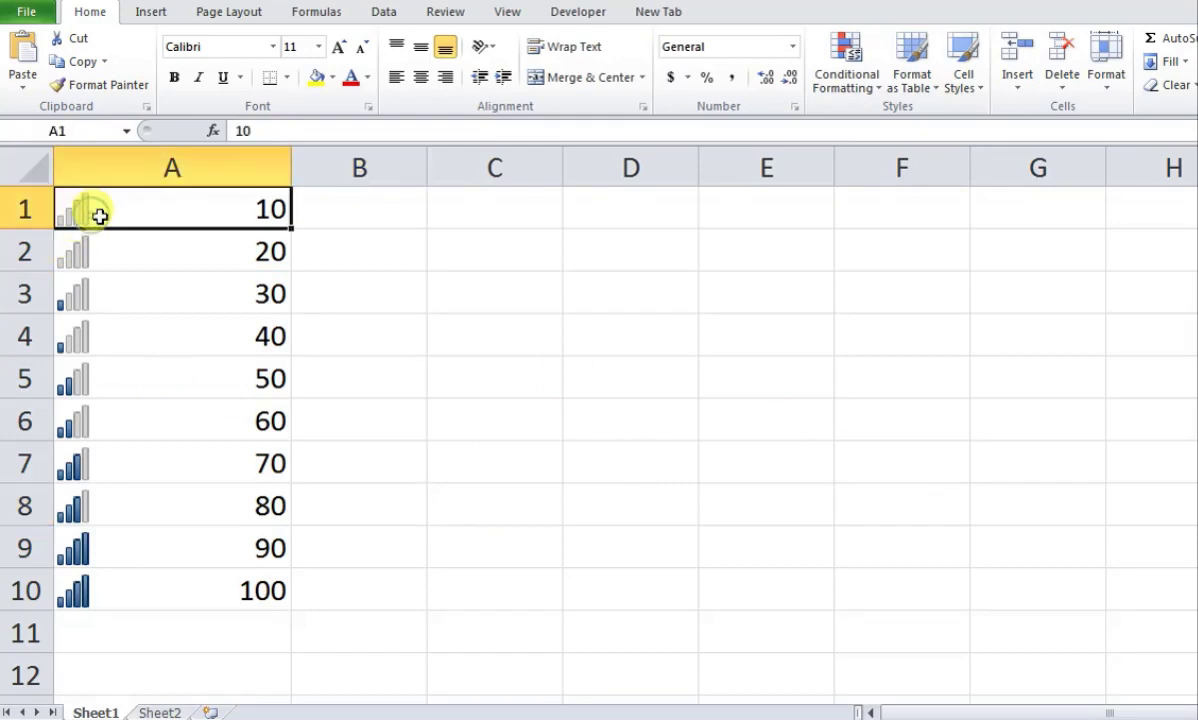
pyautogui.click(77, 296)
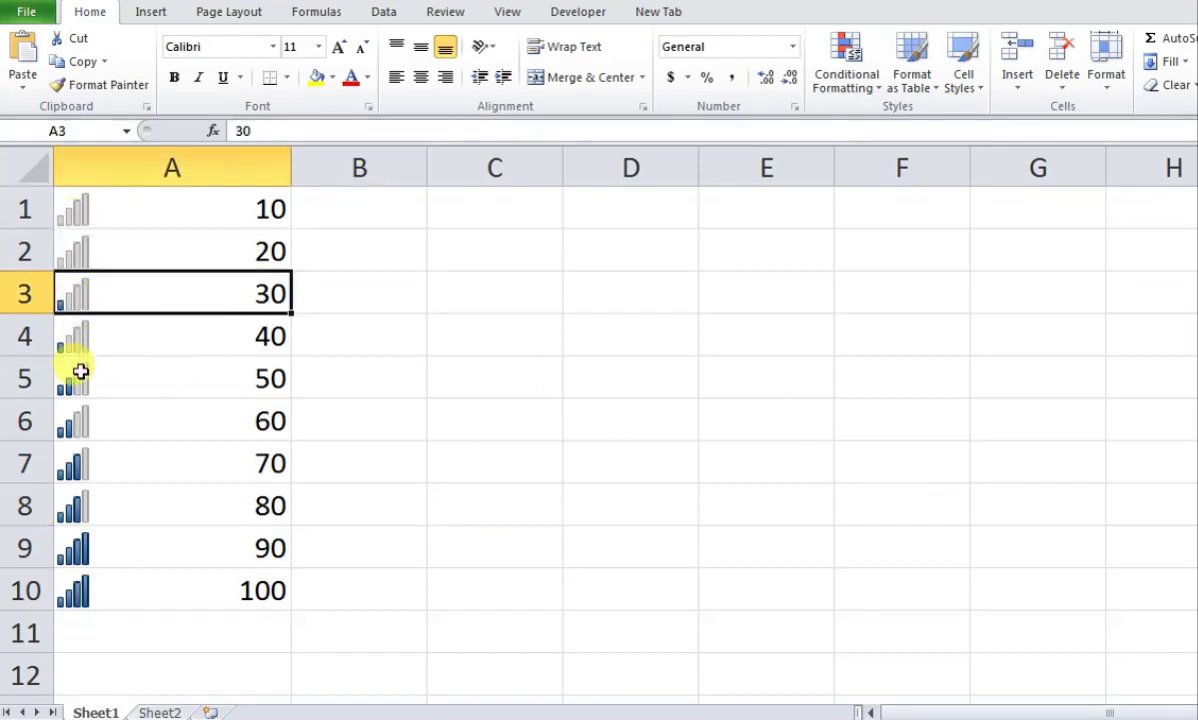
pyautogui.click(85, 585)
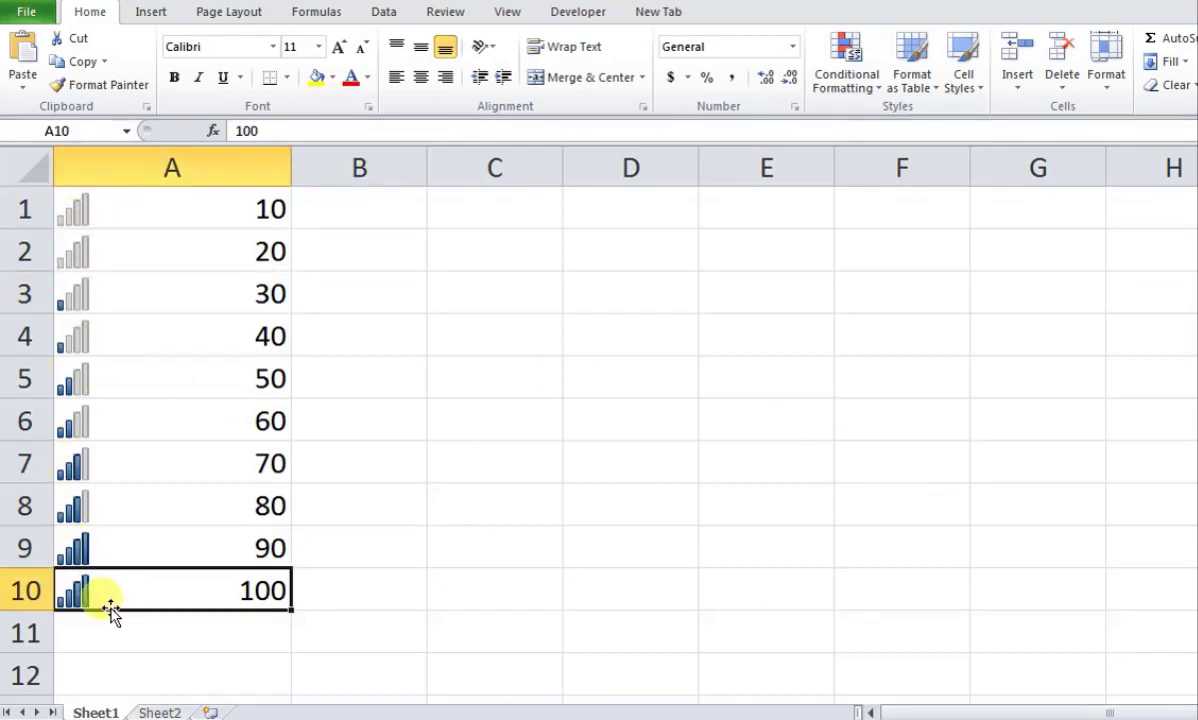
# Change A4 to 120 and check that it now shows full bars
pyautogui.click(204, 343)
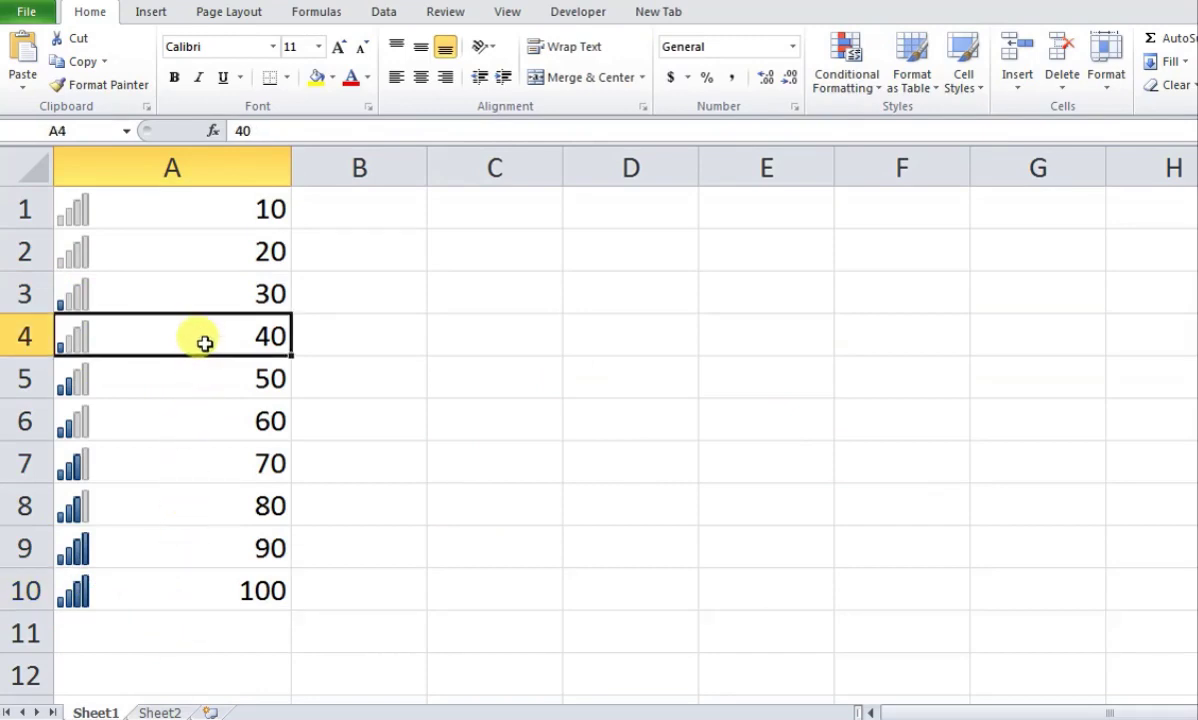
pyautogui.write('12')
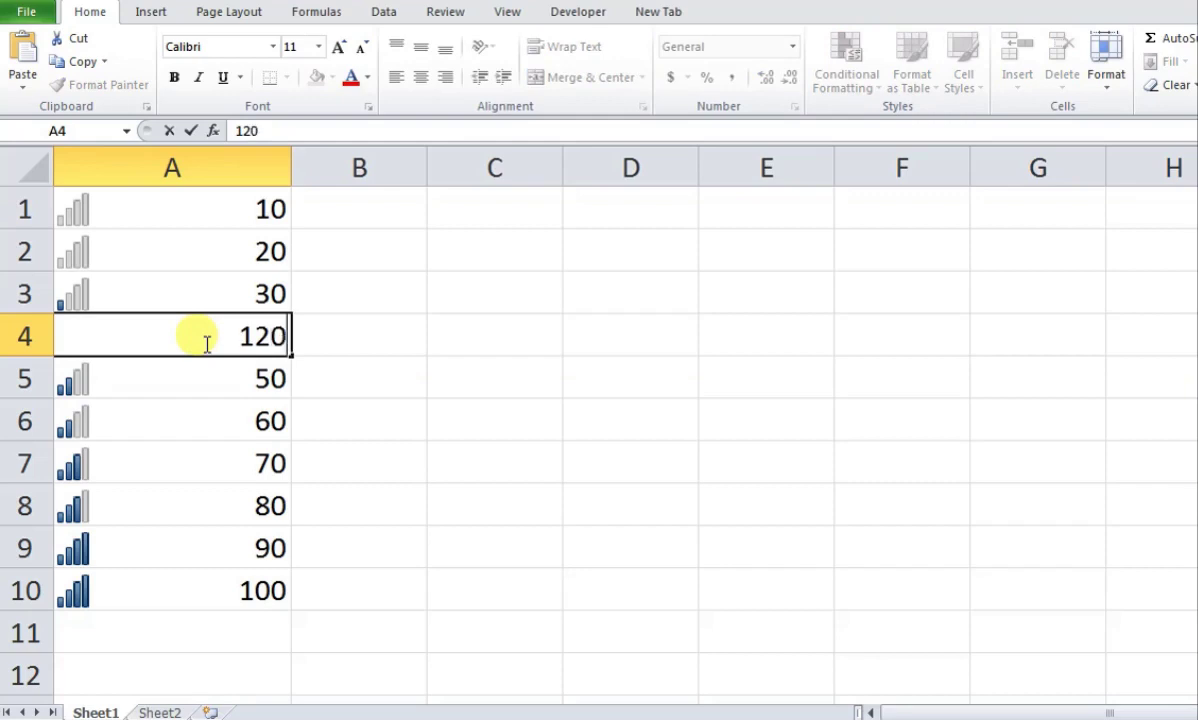
pyautogui.press('Return')
pyautogui.click(600, 462)
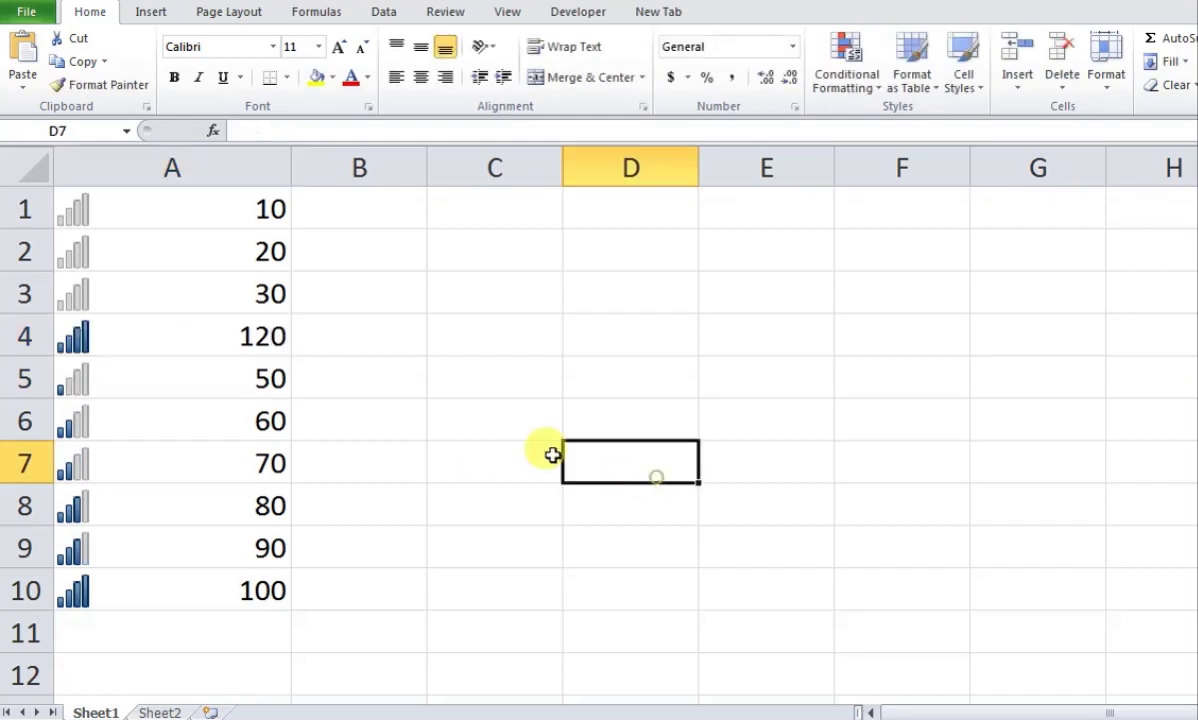
pyautogui.click(89, 330)
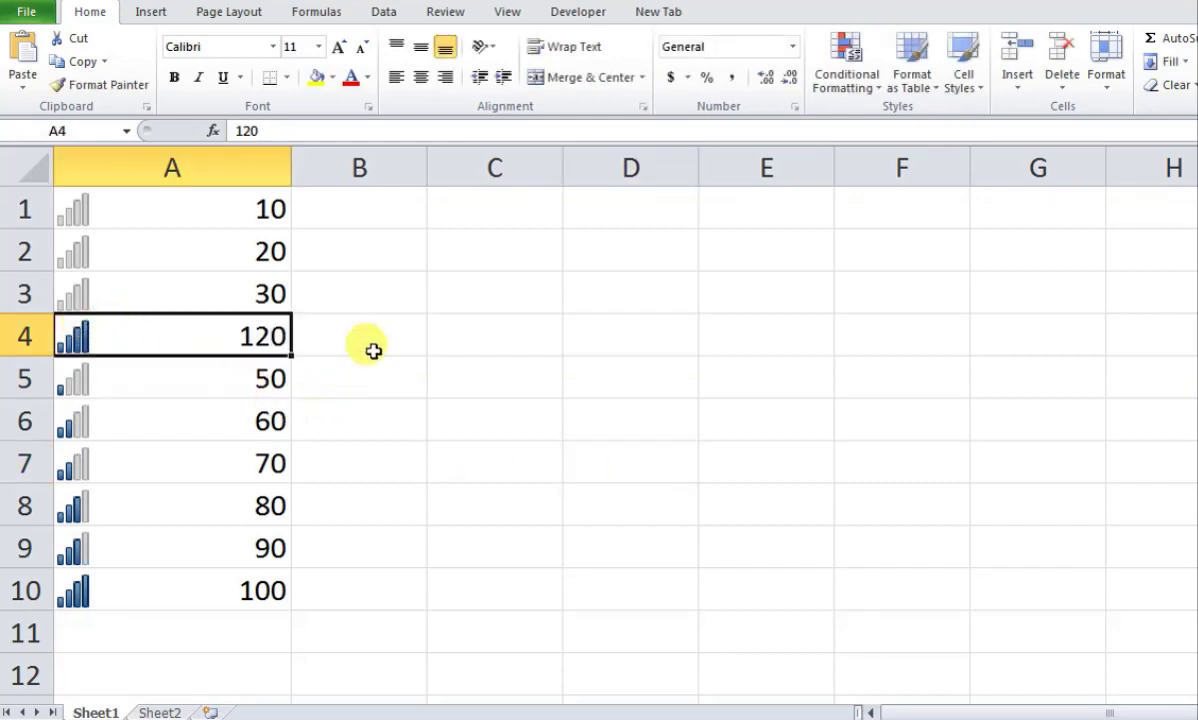
pyautogui.click(428, 295)
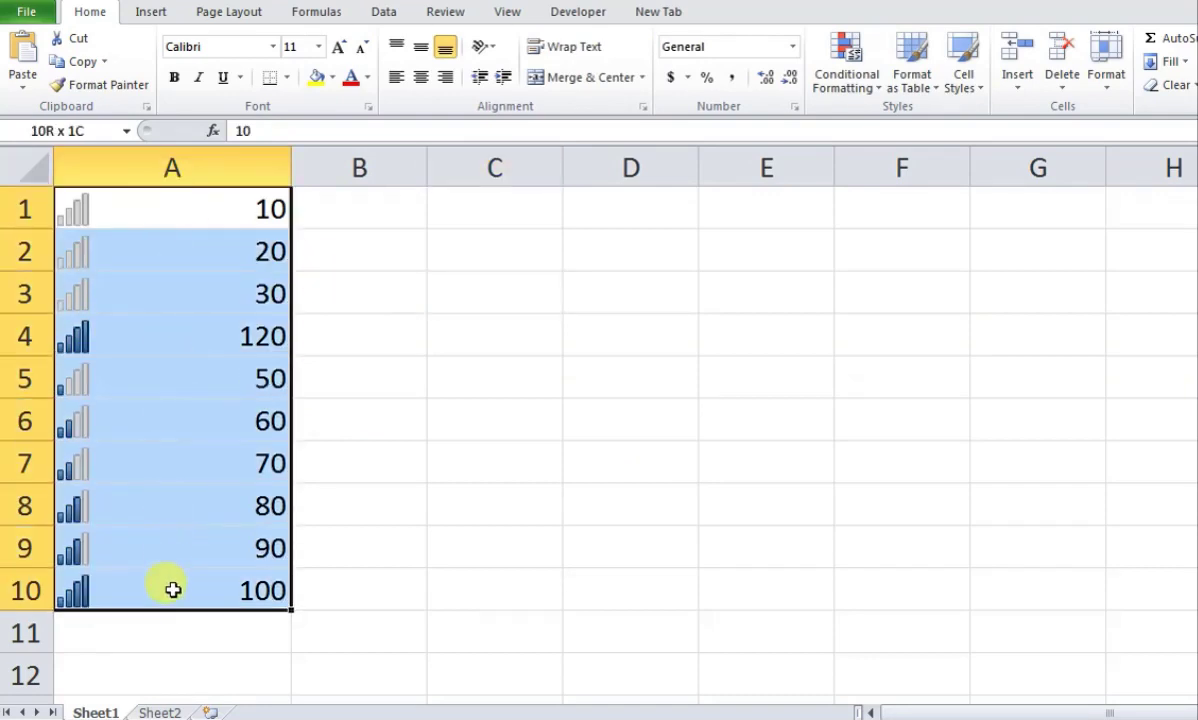
# Clear the signal-bar rules from A1:A10, leaving plain numbers with A4 at 120
pyautogui.moveTo(178, 337); pyautogui.dragTo(170, 595)
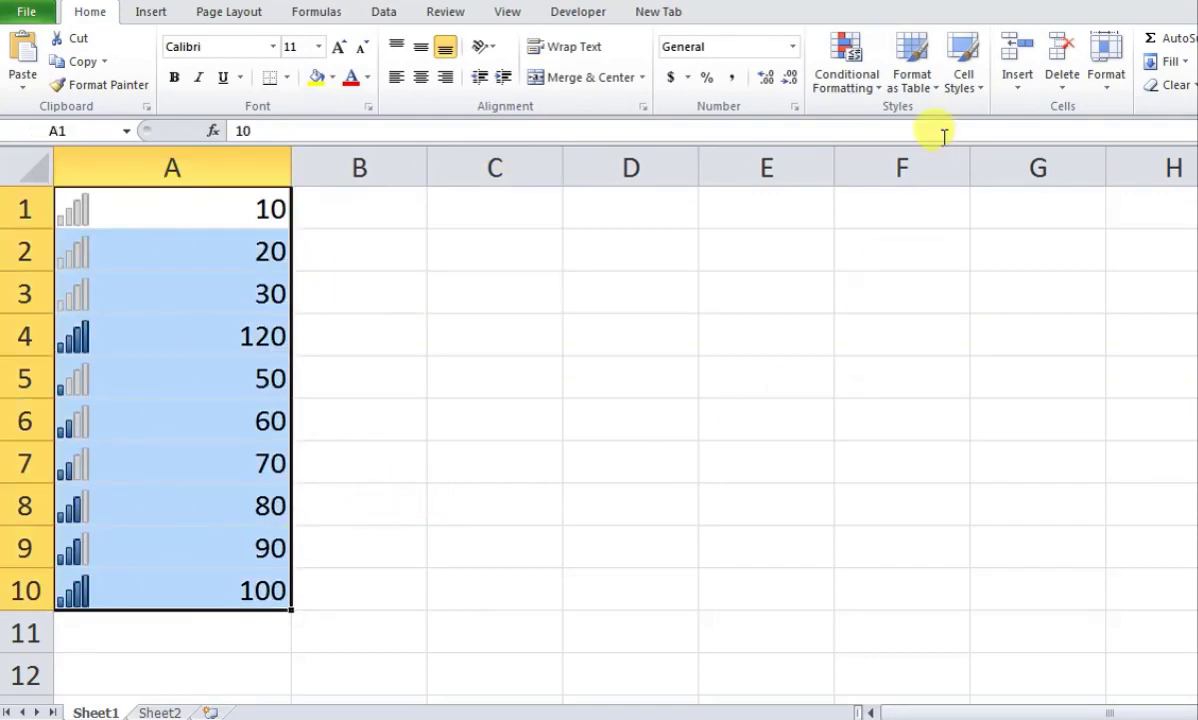
pyautogui.click(862, 90)
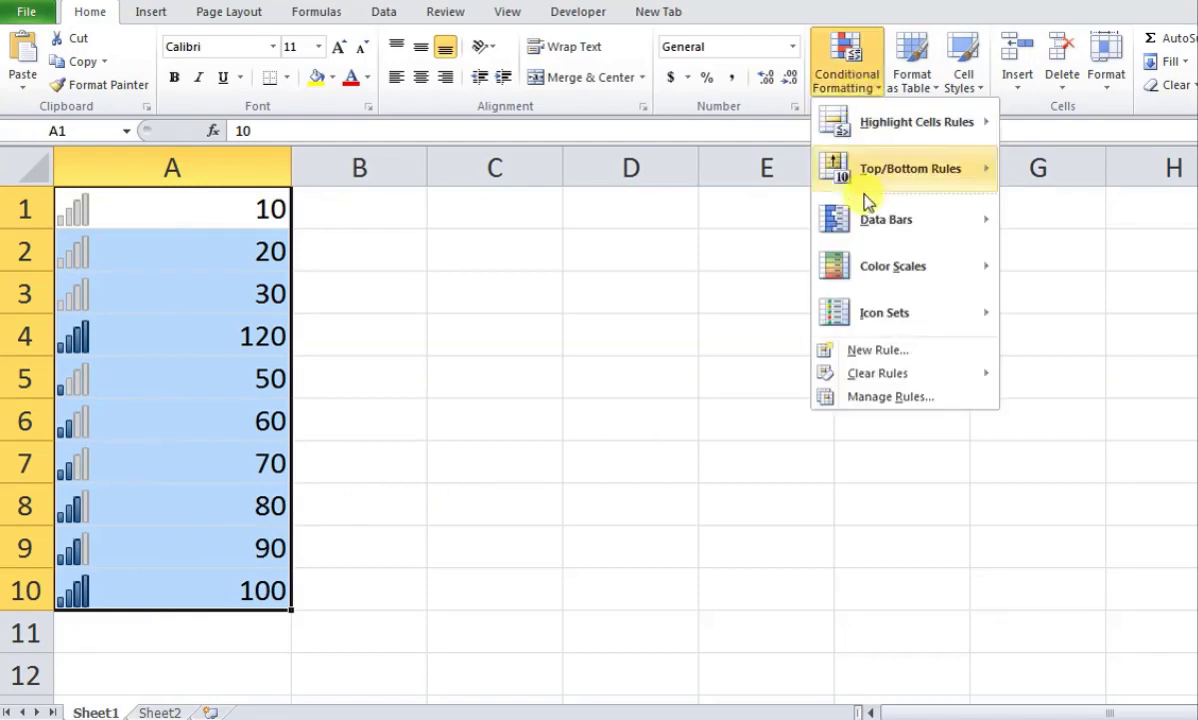
pyautogui.moveTo(898, 381)
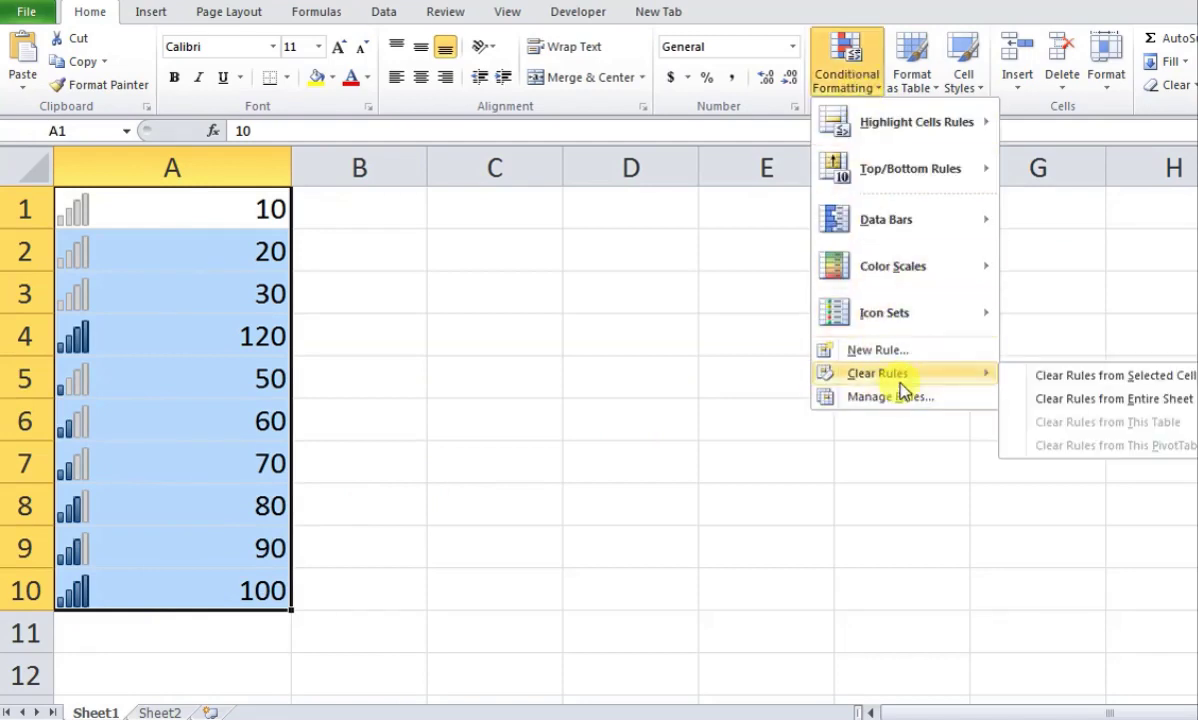
pyautogui.click(1043, 378)
pyautogui.click(478, 487)
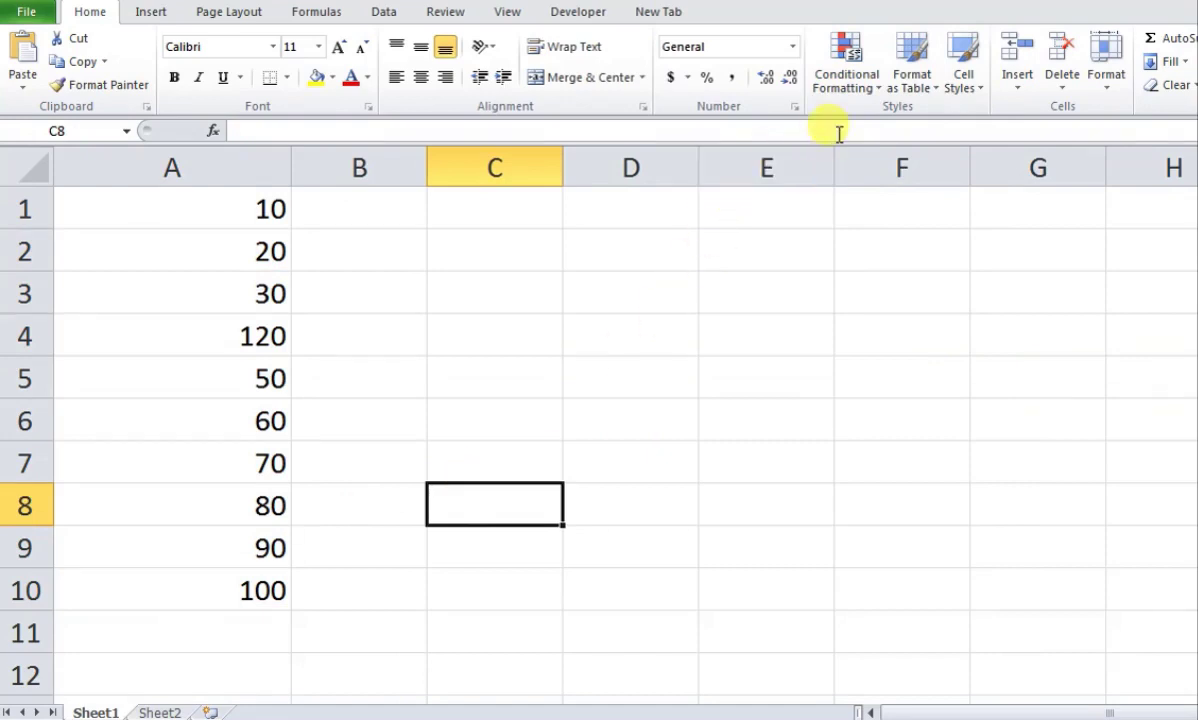
pyautogui.click(860, 88)
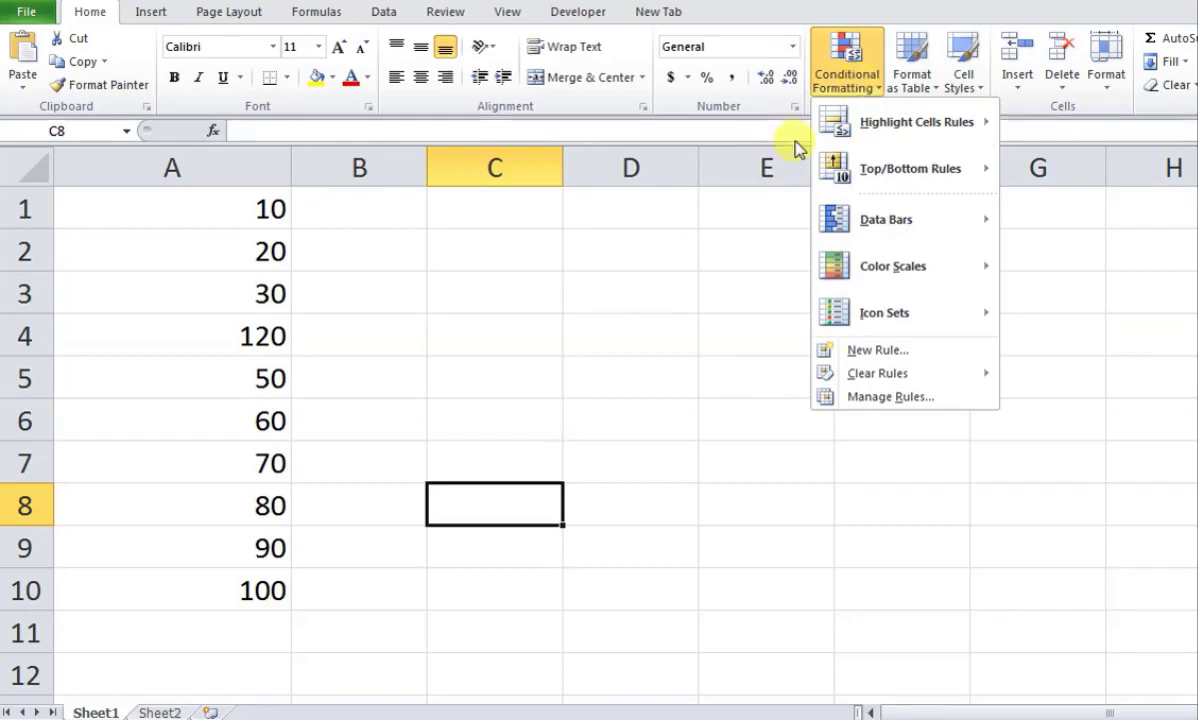
pyautogui.click(707, 314)
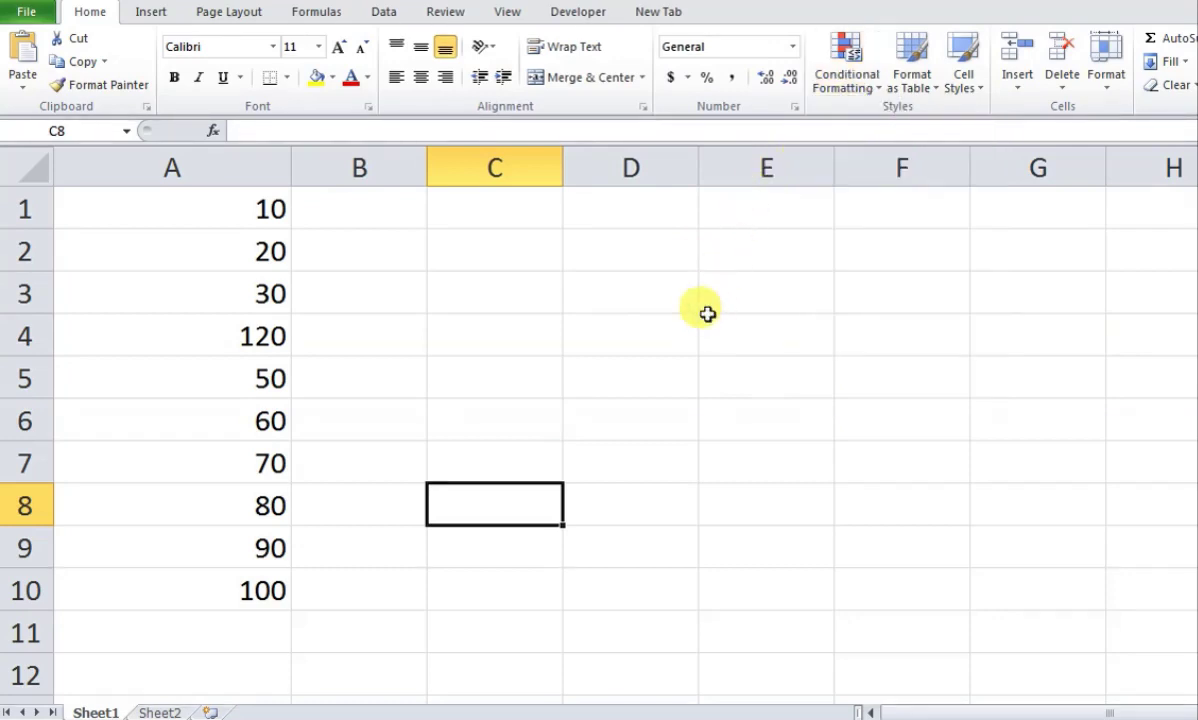